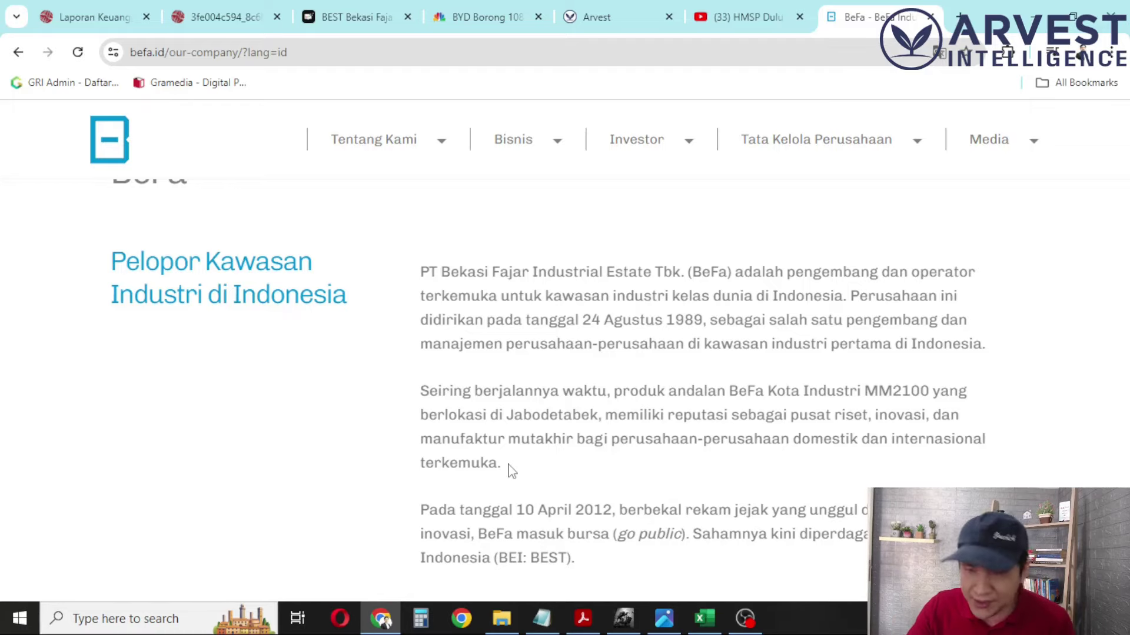
Switch to the BEST.xlsx workbook in Excel and examine the Pendapatan figures for 2018, 2019 and 2020 on the FS sheet.
click(704, 618)
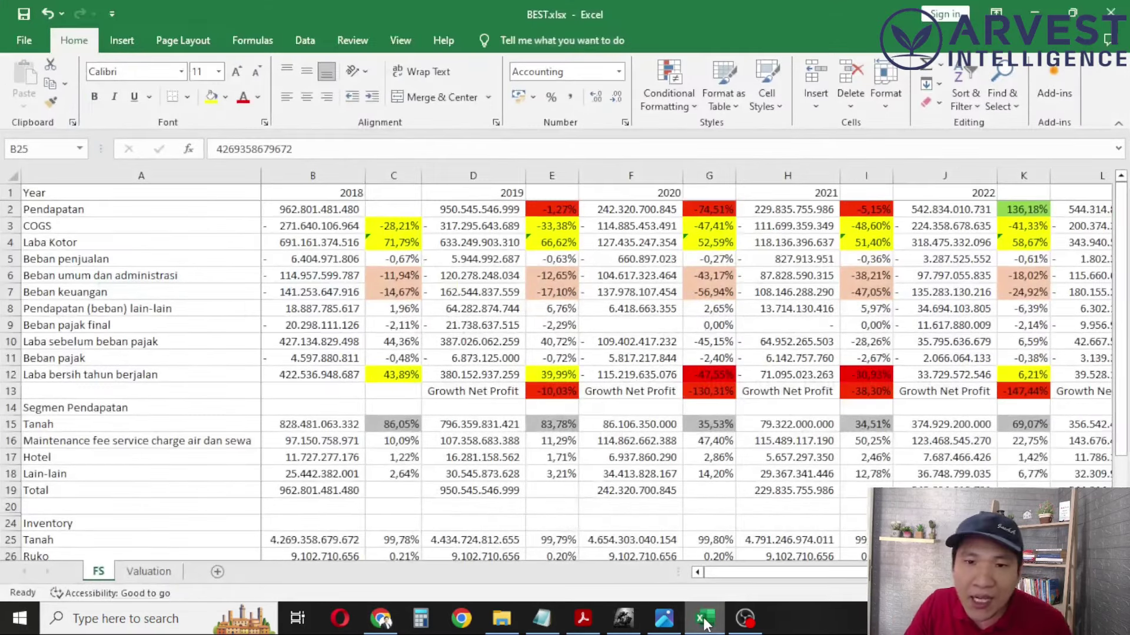
click(409, 297)
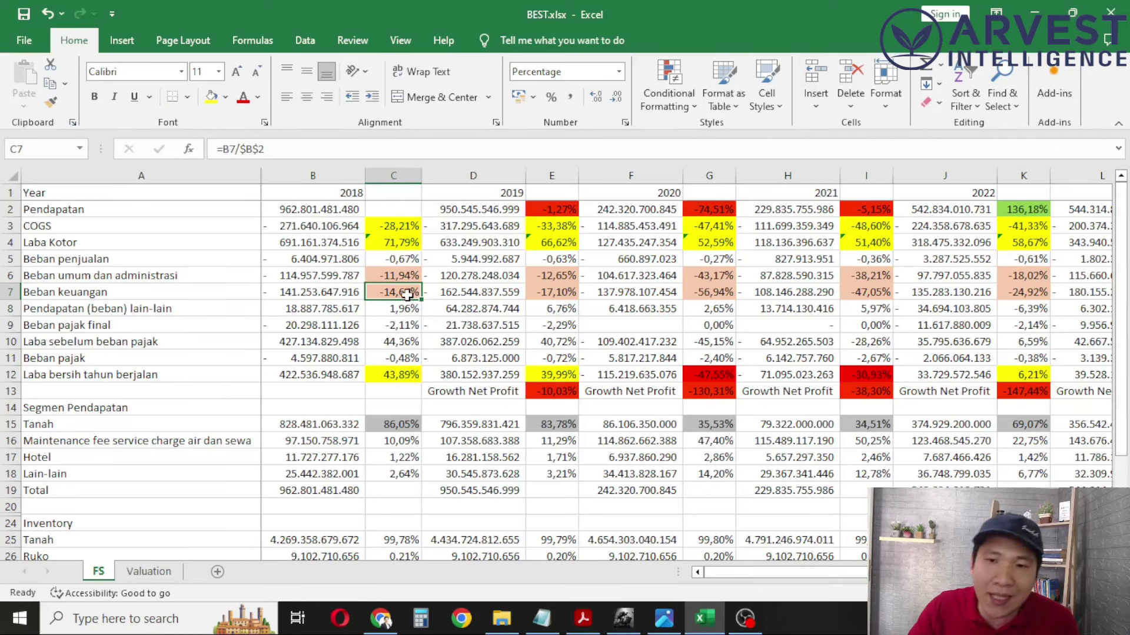
click(337, 189)
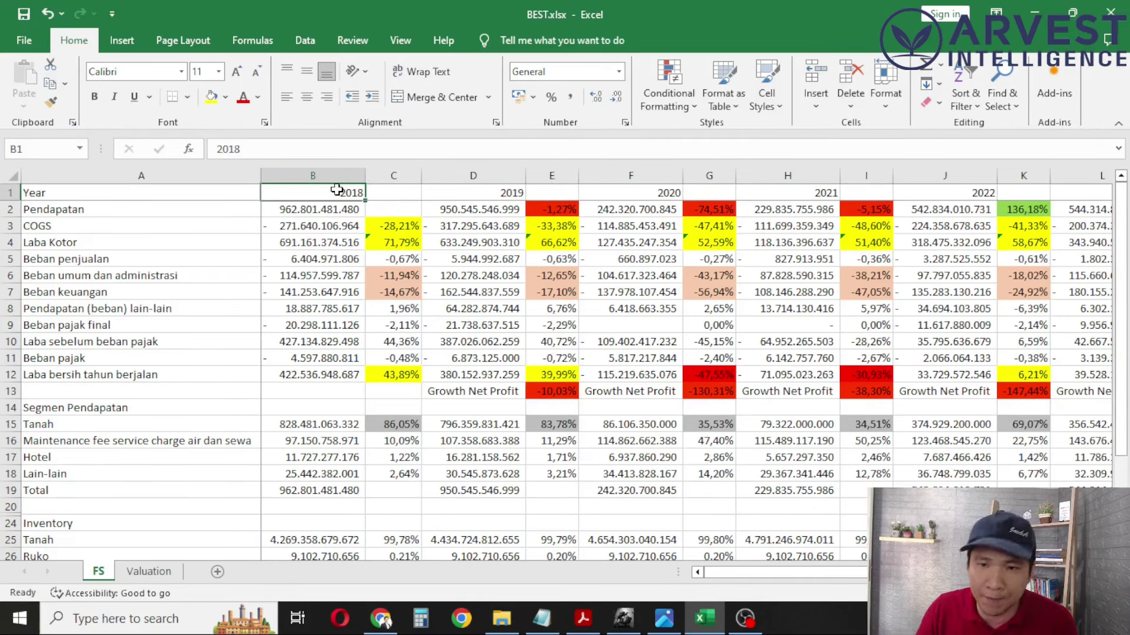
click(320, 210)
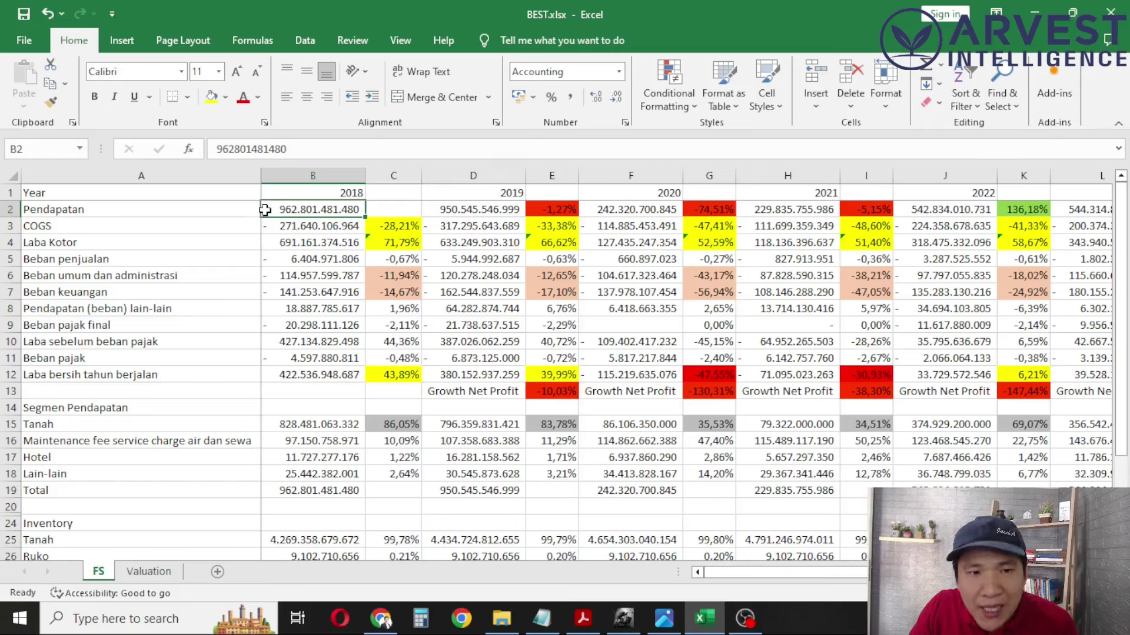
click(447, 208)
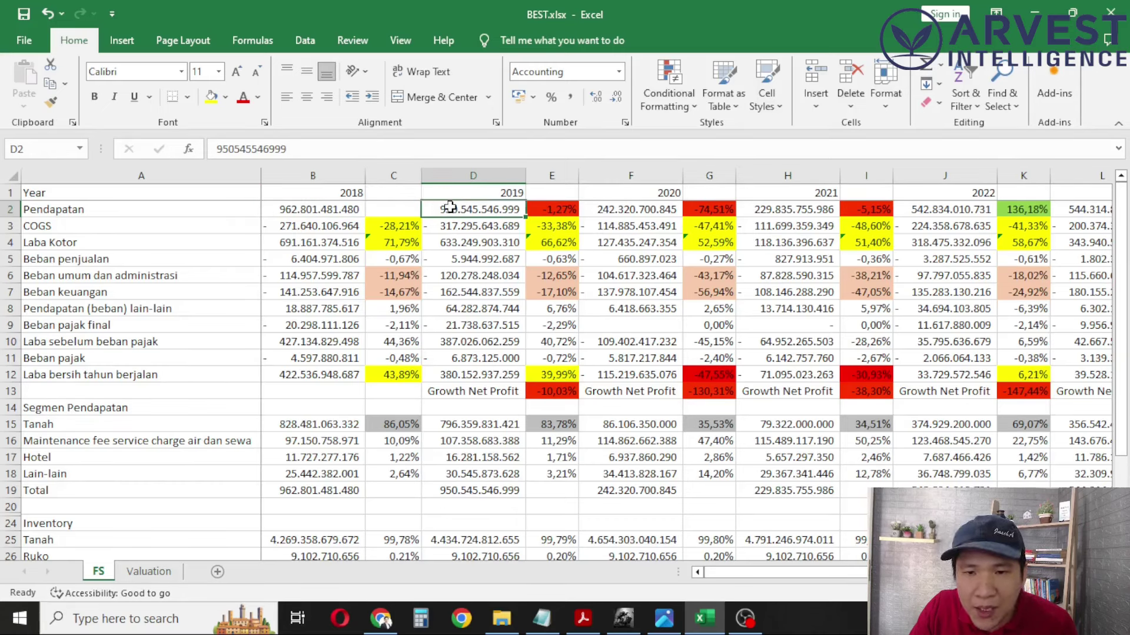
click(614, 211)
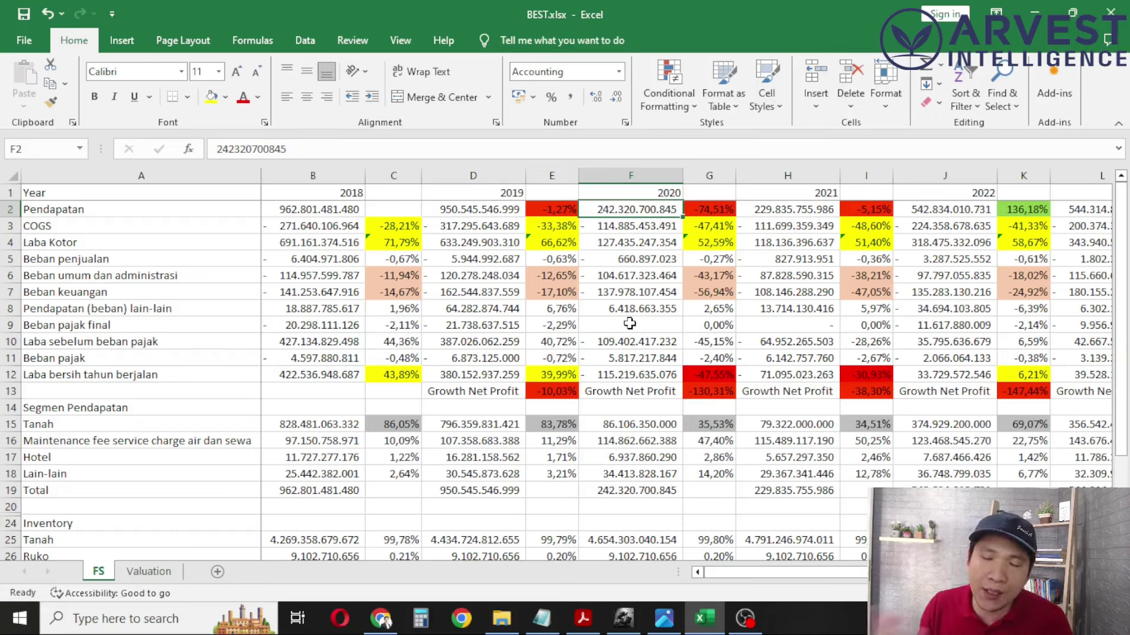
Examine the Pendapatan row and its growth rates from 2021 through 2024 Q1.
key(Right)
key(Right)
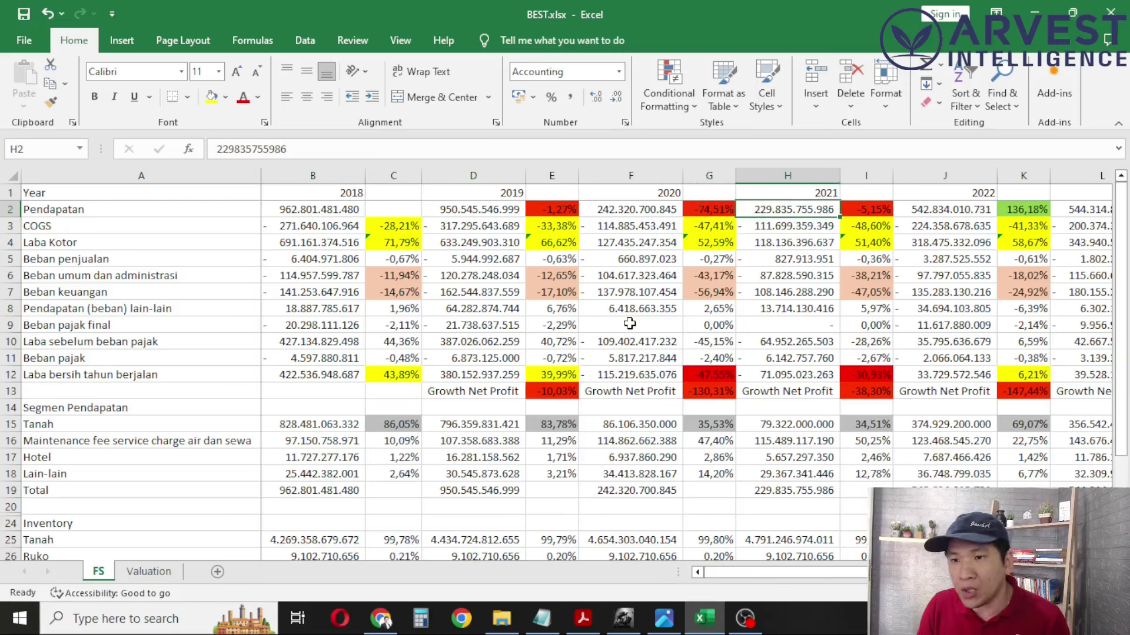
key(Right)
key(Right)
key(Right)
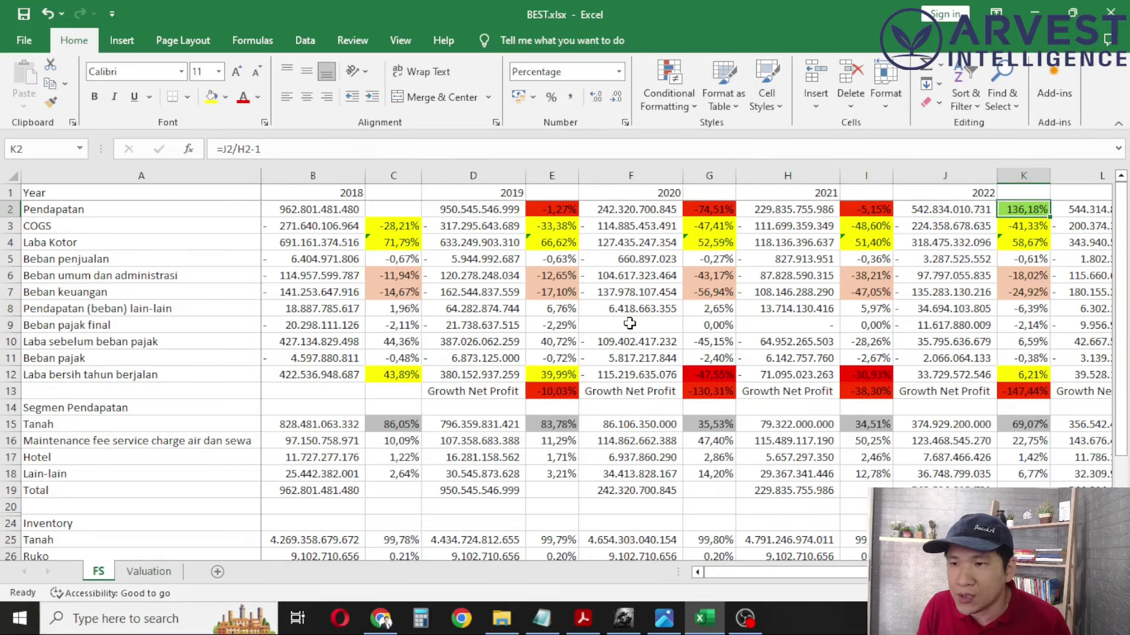
key(Left)
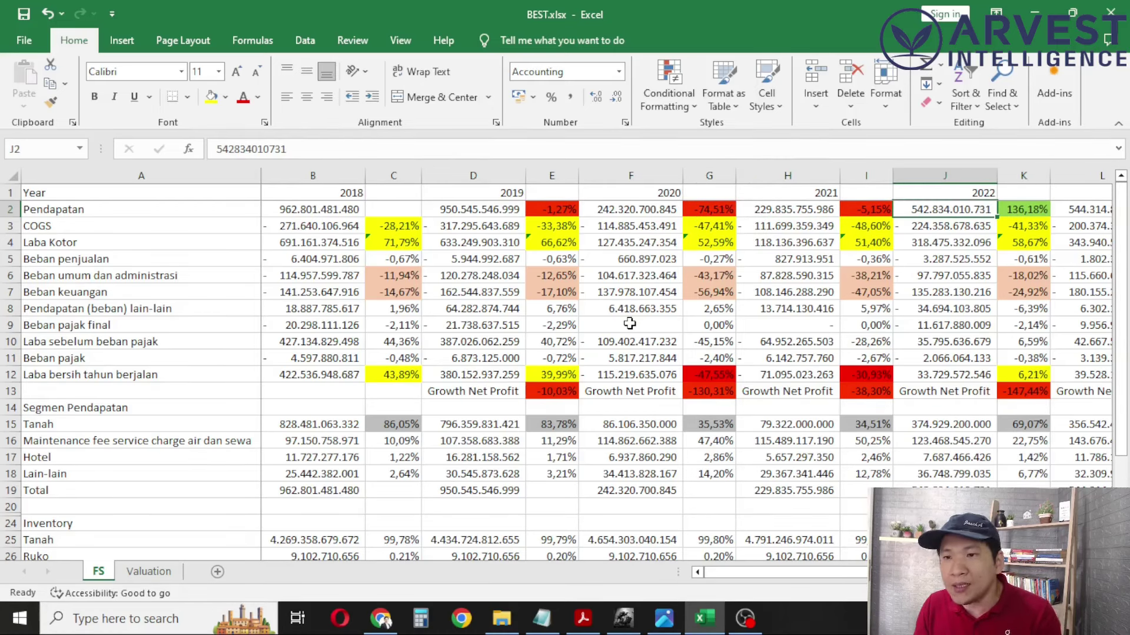
key(Right)
key(Right)
key(Right)
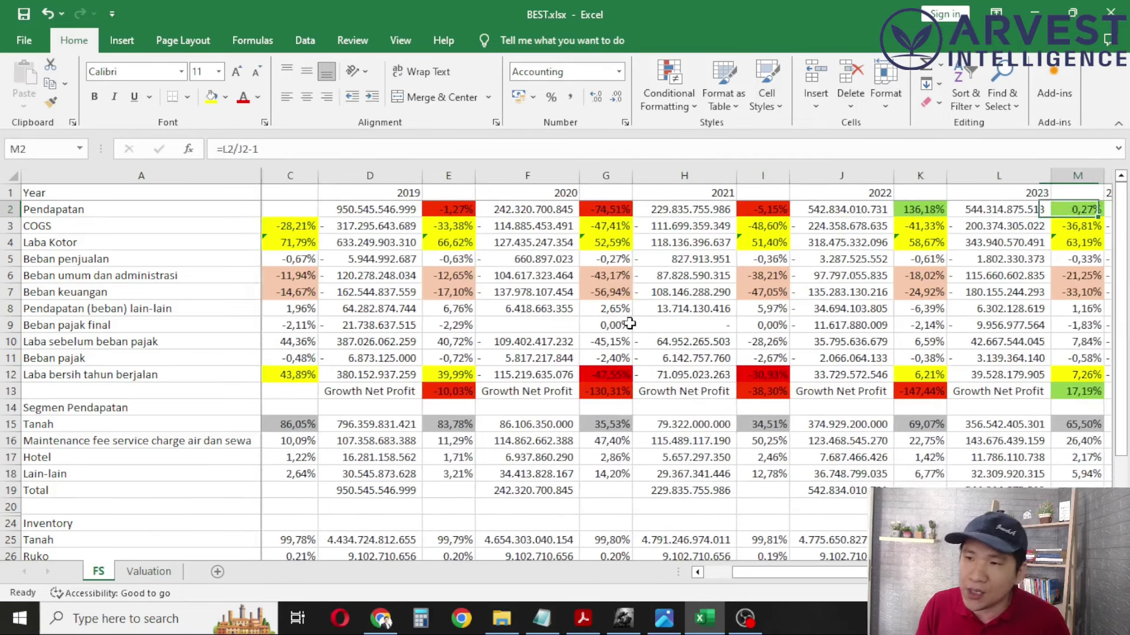
key(Left)
key(Left)
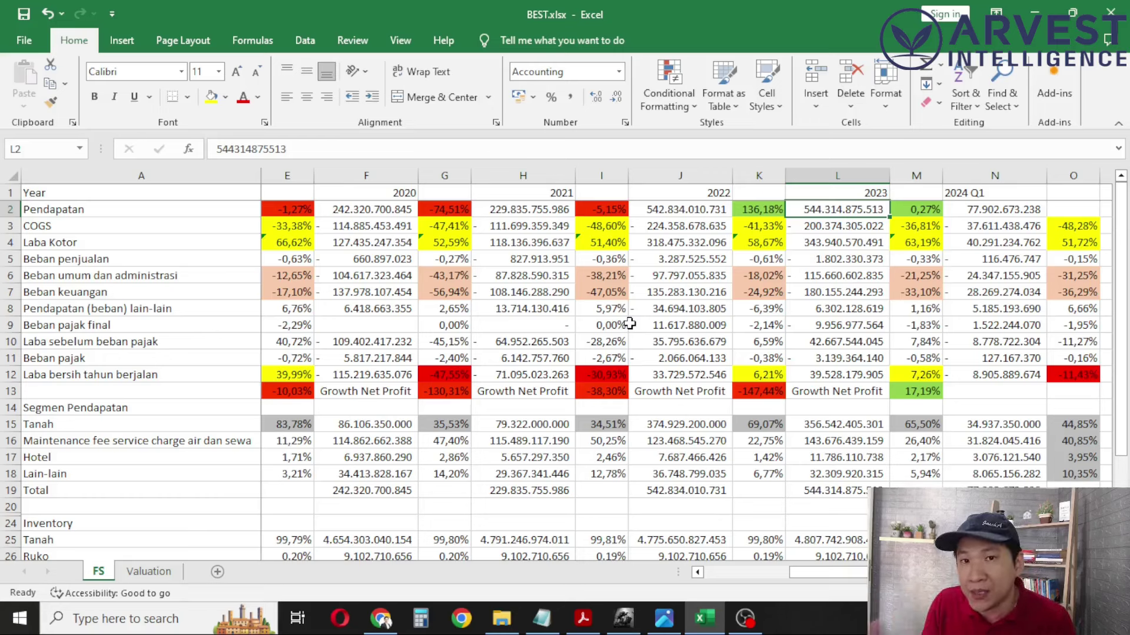
key(Right)
key(Right)
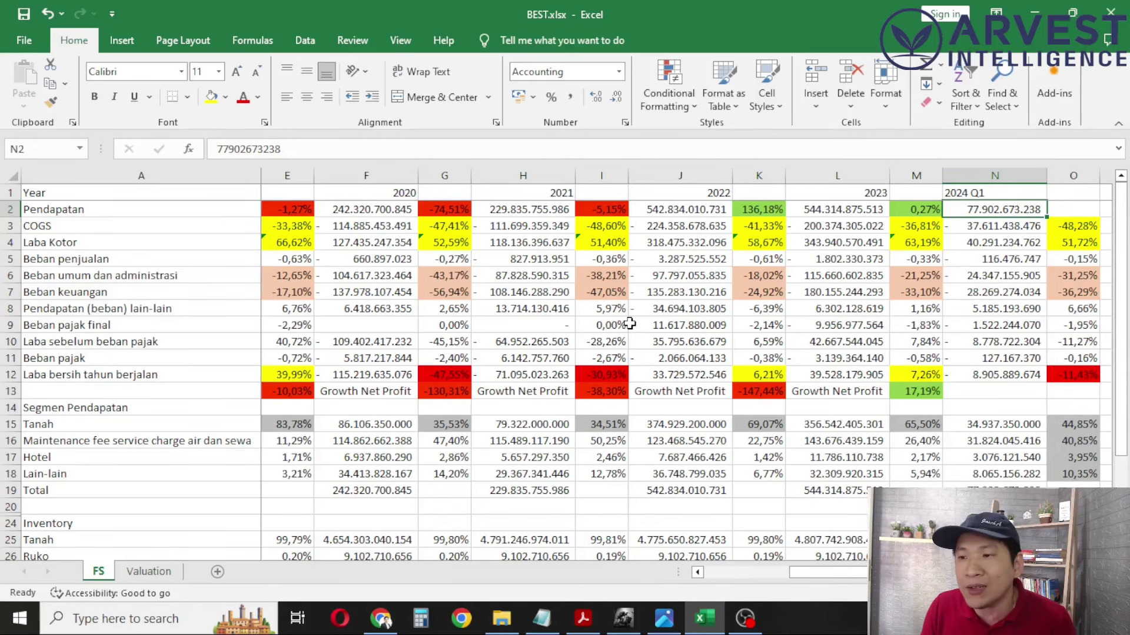
Return to the 2018 figures and compare that year's COGS with its Pendapatan.
key(Left)
key(Left)
key(Left)
key(Left)
key(Left)
key(Left)
key(Left)
key(Left)
key(Left)
key(Left)
key(Left)
key(Left)
key(Left)
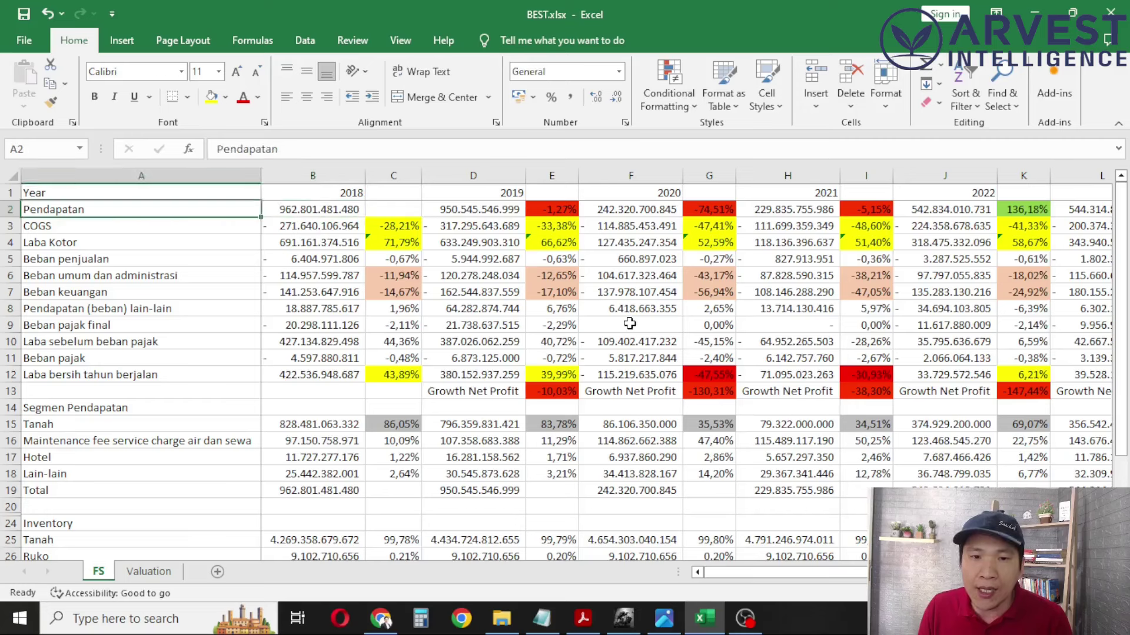
key(Right)
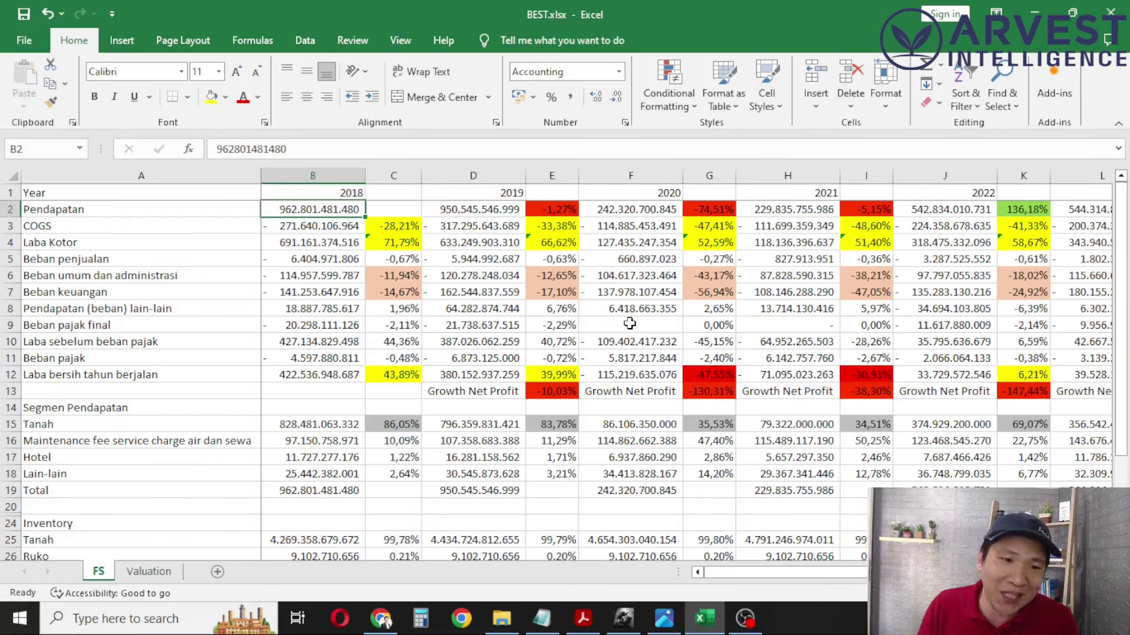
key(Down)
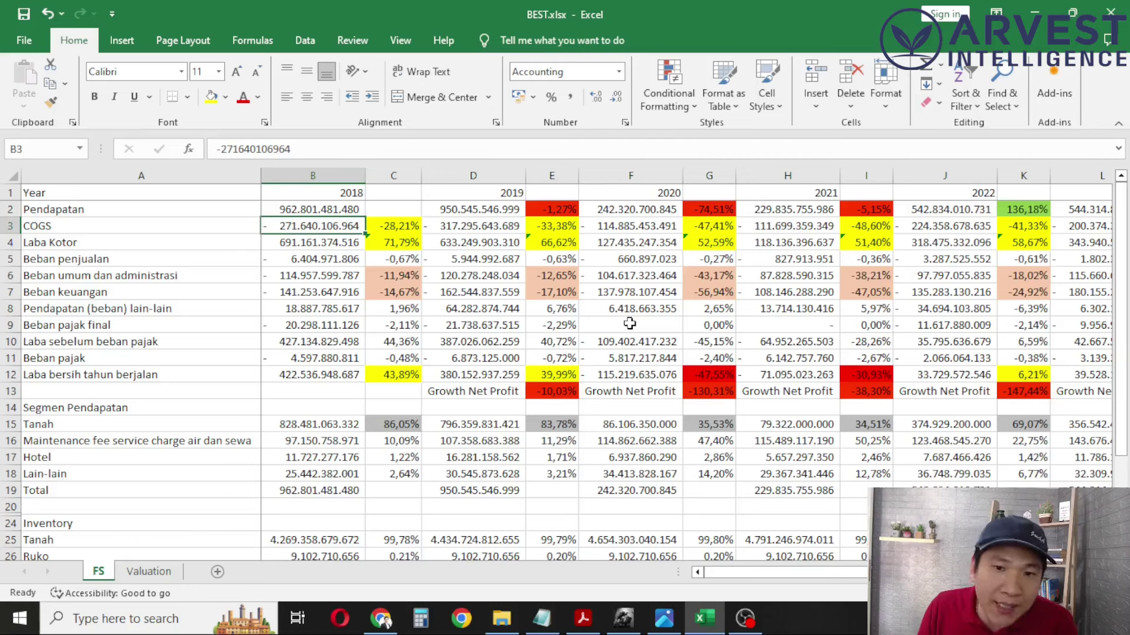
key(Up)
key(Up)
key(Down)
key(Down)
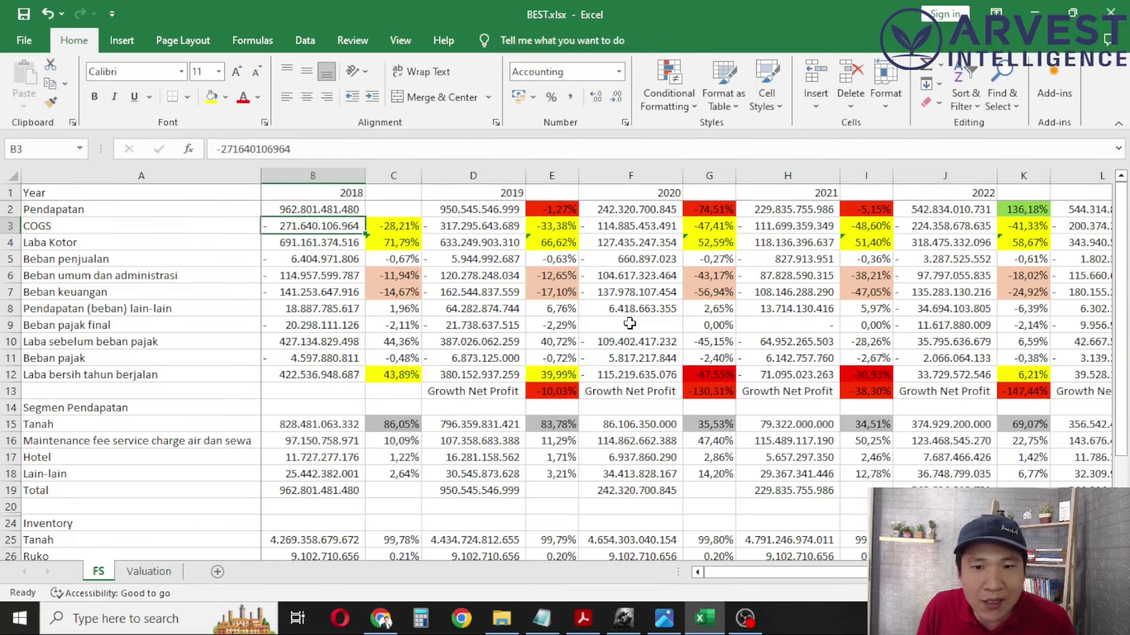
key(Right)
key(Left)
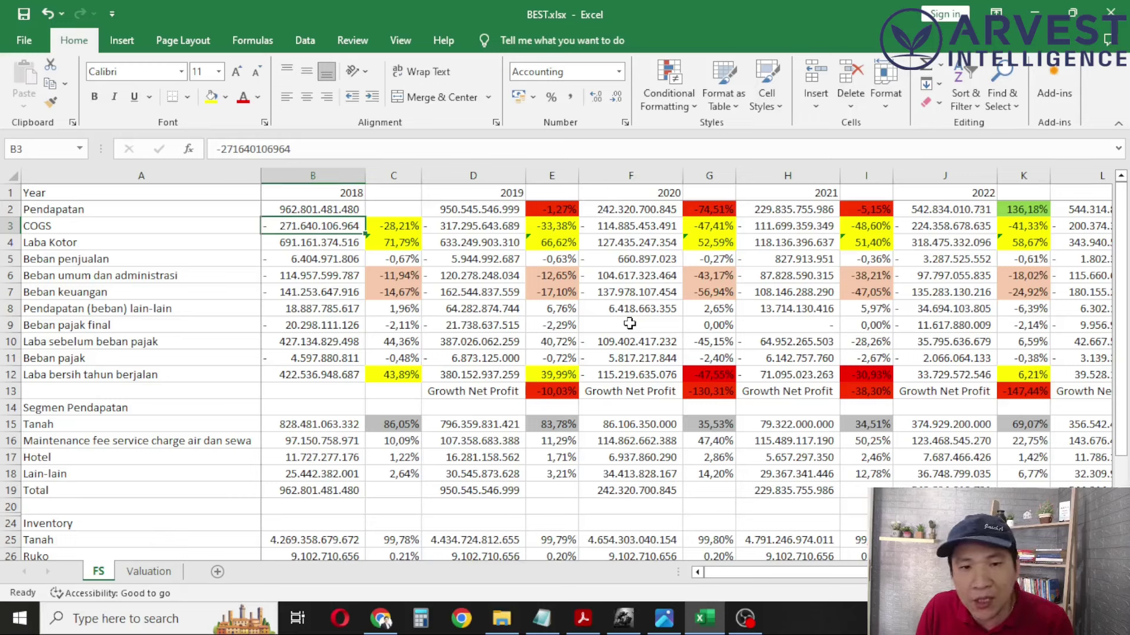
Examine the COGS amounts and their percentages of revenue from 2019 through 2024 Q1.
key(Right)
key(Right)
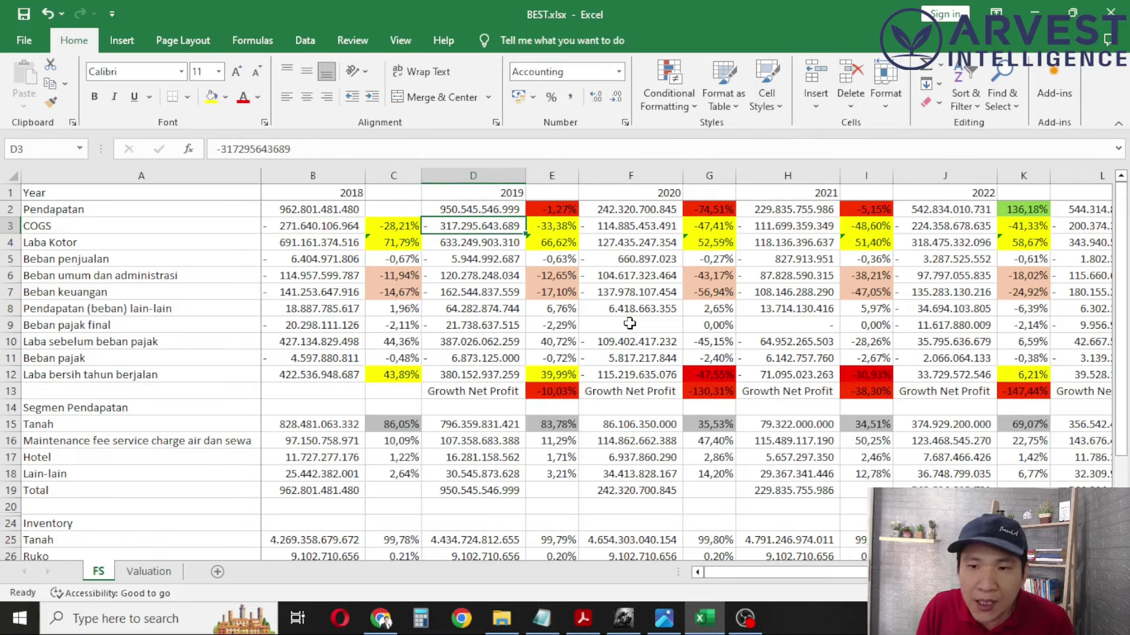
key(Right)
key(Right)
key(Right)
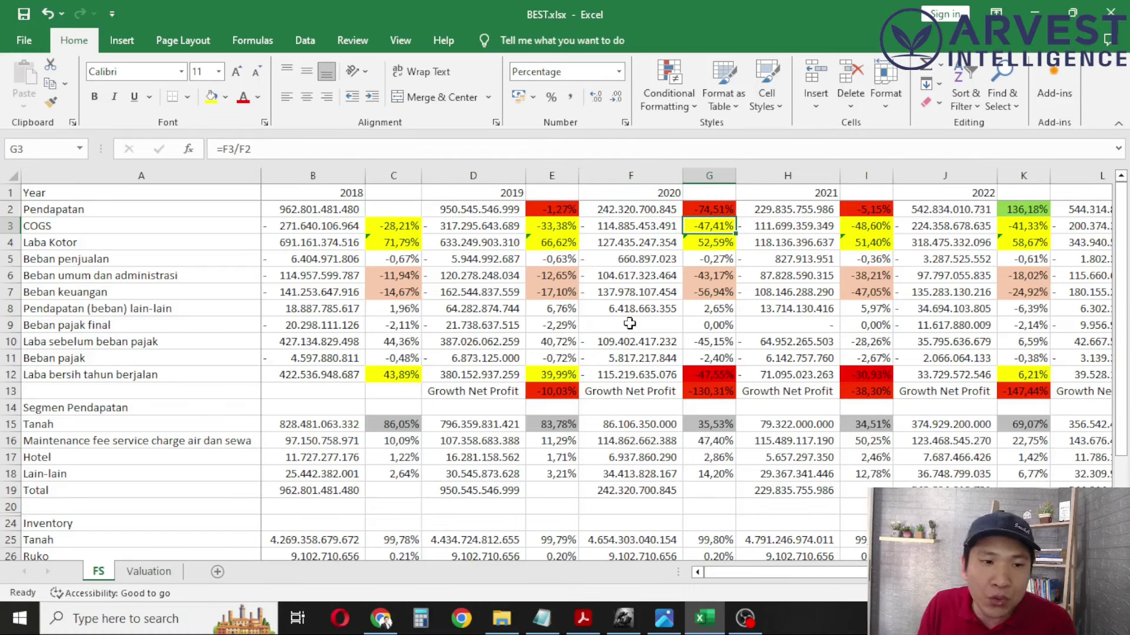
key(Right)
key(Right)
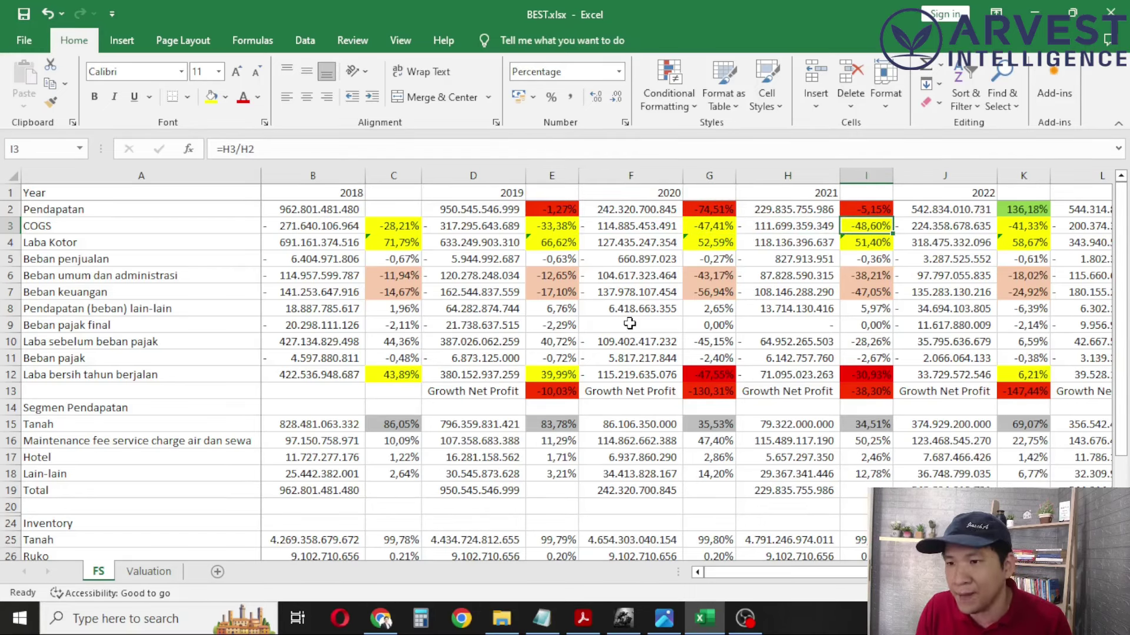
key(Right)
key(Right)
key(Right)
key(Right)
key(Right)
key(Right)
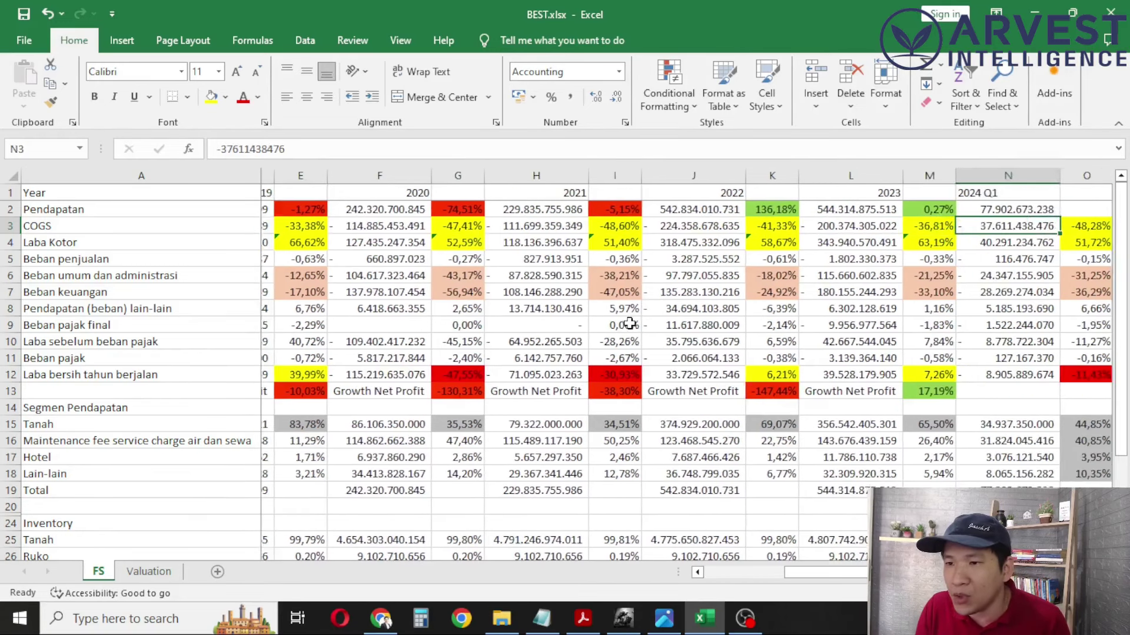
key(Left)
key(Left)
key(Left)
key(Right)
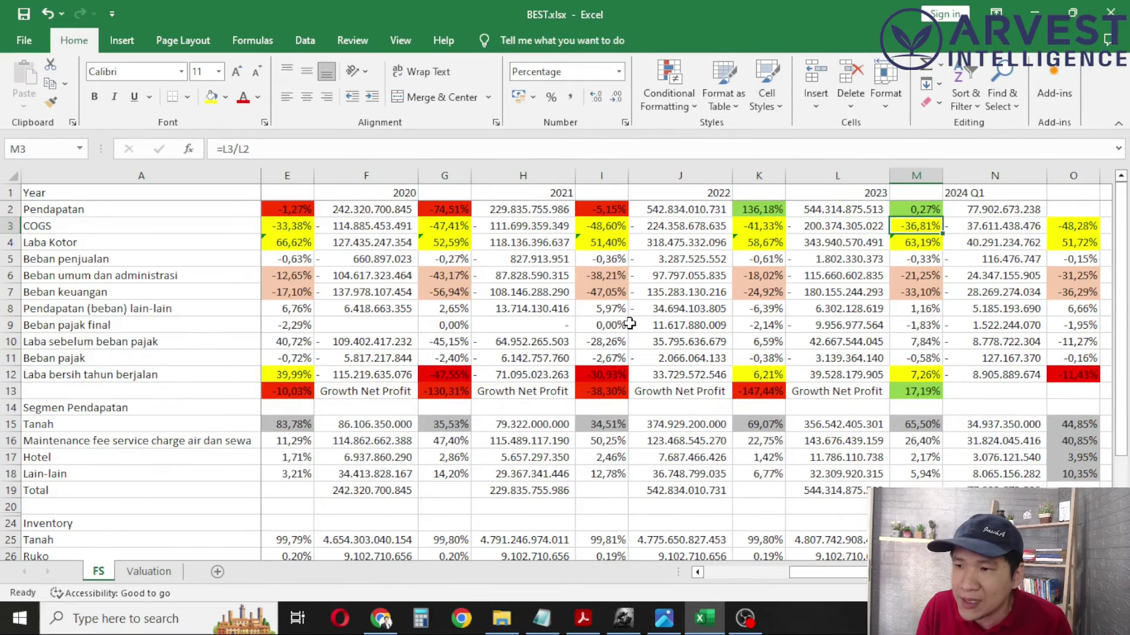
key(Right)
key(Right)
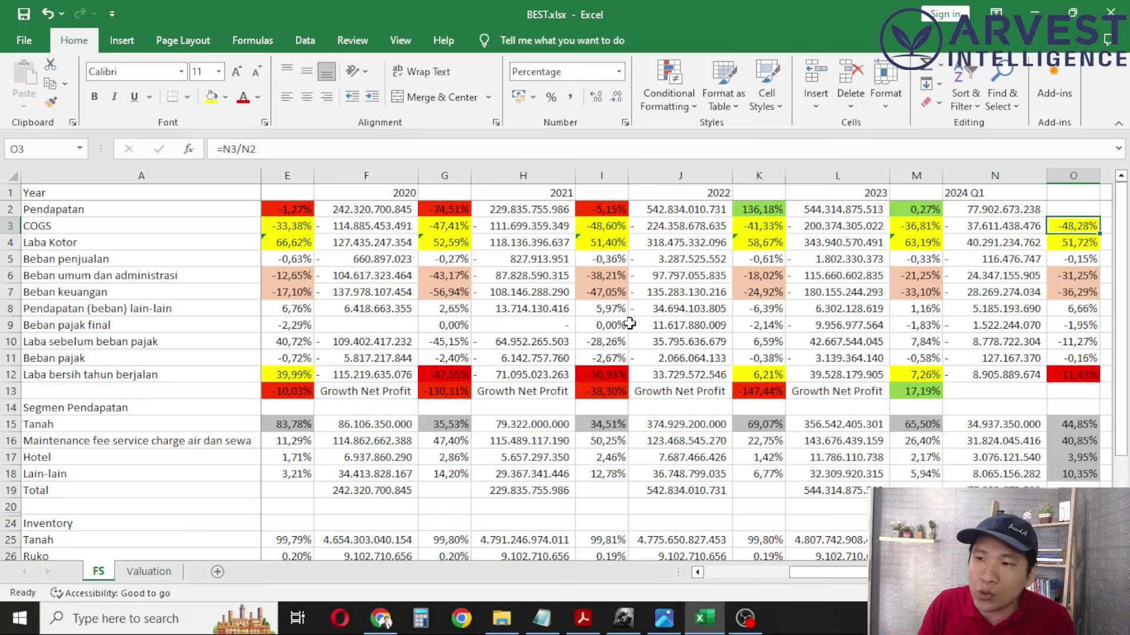
Go back to 2018 and examine that year's Laba Kotor amount and gross margin.
key(Left)
key(Left)
key(Left)
key(Left)
key(Left)
key(Left)
key(Left)
key(Left)
key(Left)
key(Left)
key(Left)
key(Left)
key(Left)
key(Left)
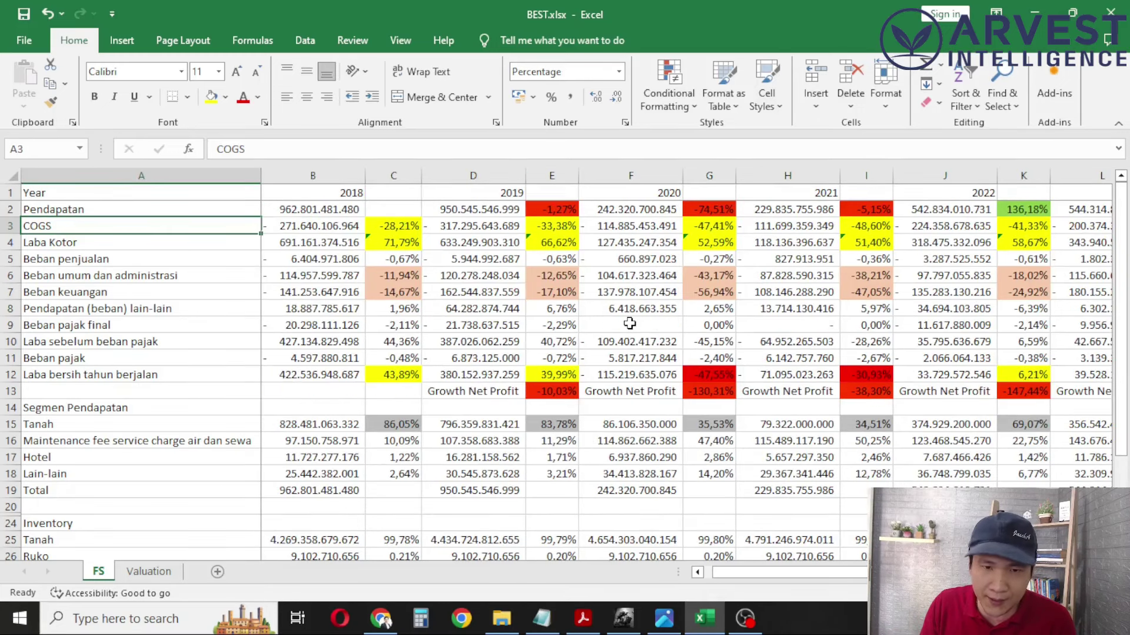
key(Right)
key(Down)
key(Right)
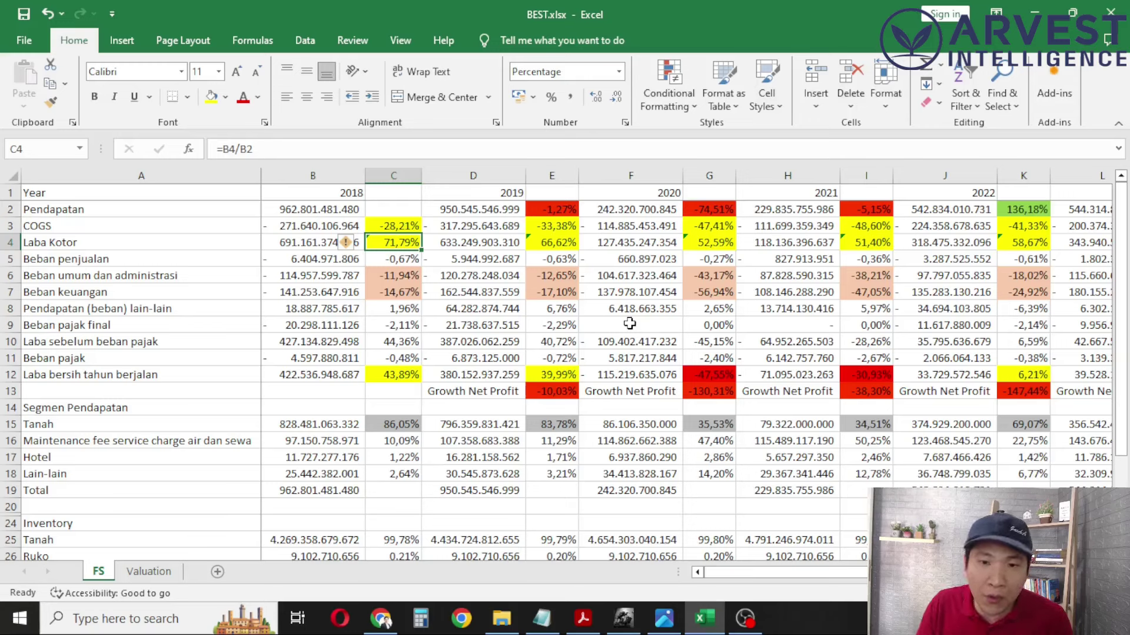
key(Left)
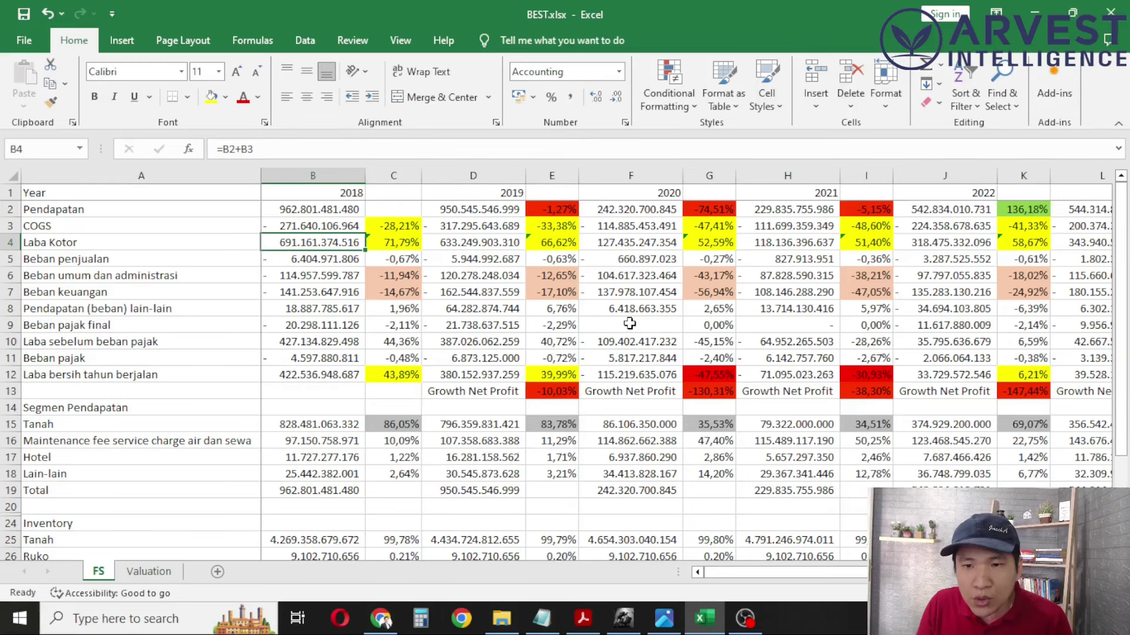
key(Right)
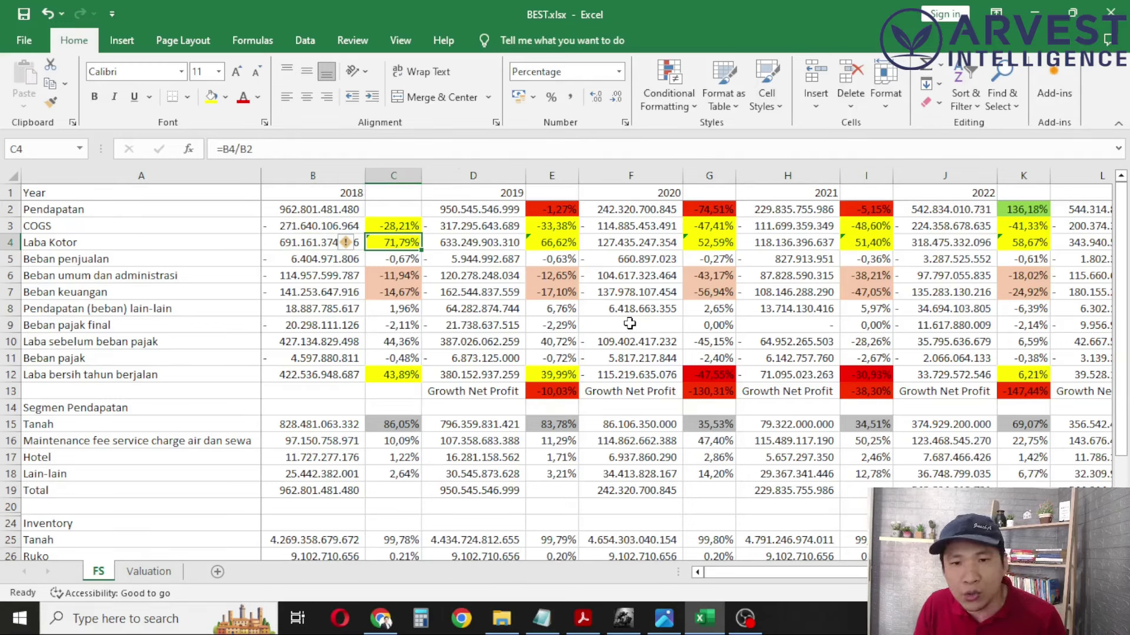
Examine the Laba Kotor row and its margins from 2019 through 2024 Q1.
key(Right)
key(Right)
key(Right)
key(Right)
key(Right)
key(Right)
key(Right)
key(Right)
key(Right)
key(Right)
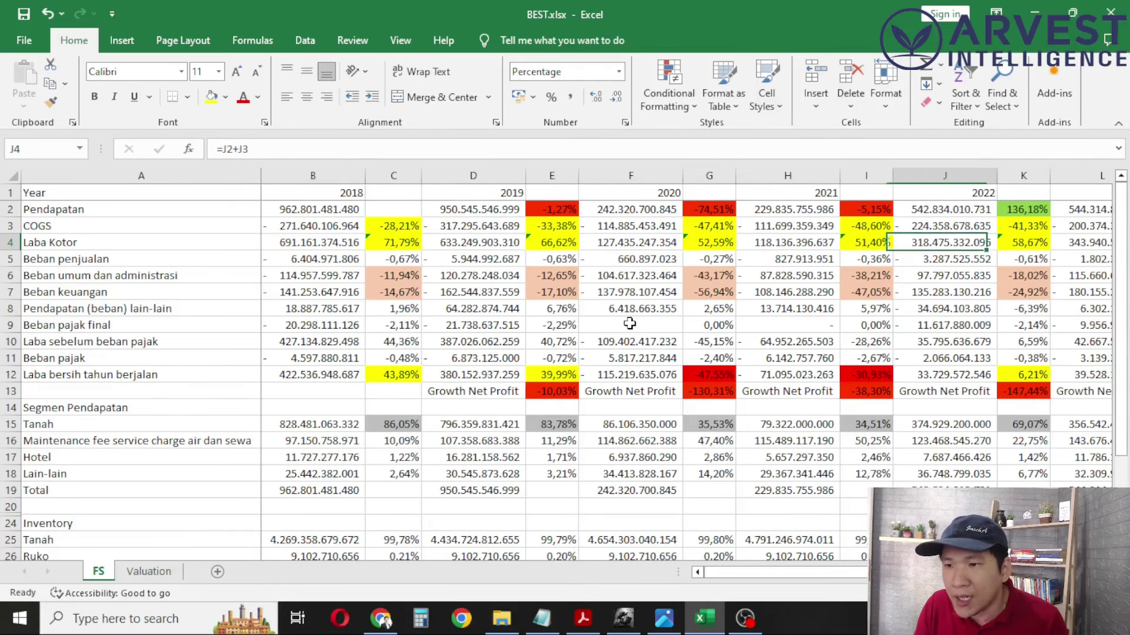
key(Right)
key(Right)
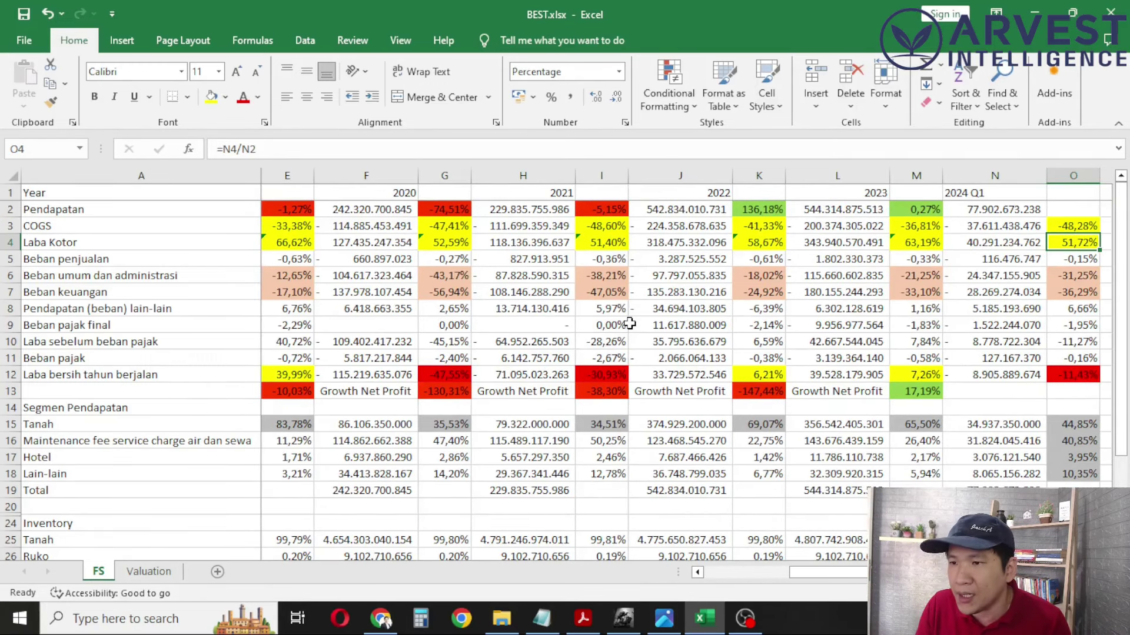
key(Left)
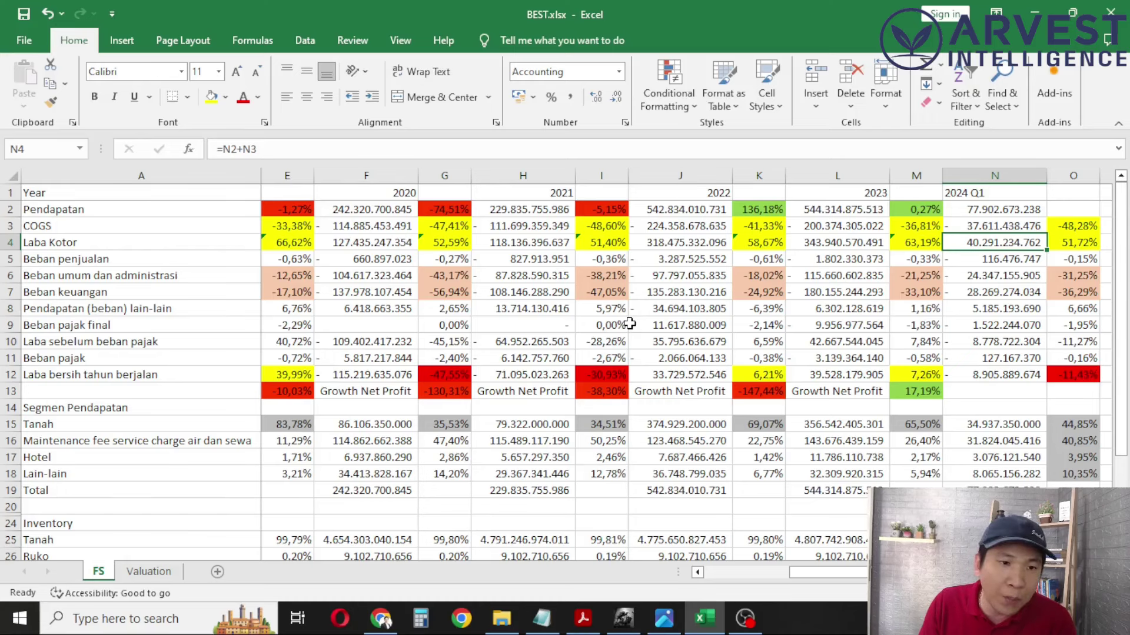
Examine the 2018 Beban umum dan administrasi and Beban keuangan amounts and their percentages of revenue.
key(Left)
key(Left)
key(Left)
key(Left)
key(Left)
key(Left)
key(Left)
key(Left)
key(Left)
key(Left)
key(Left)
key(Down)
key(Down)
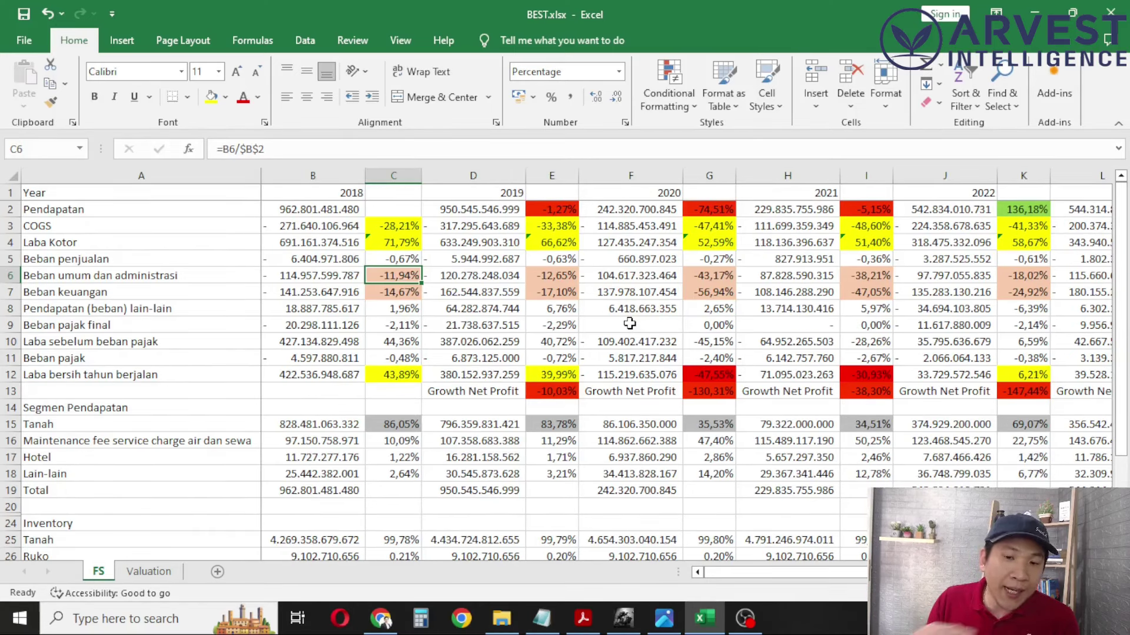
key(Left)
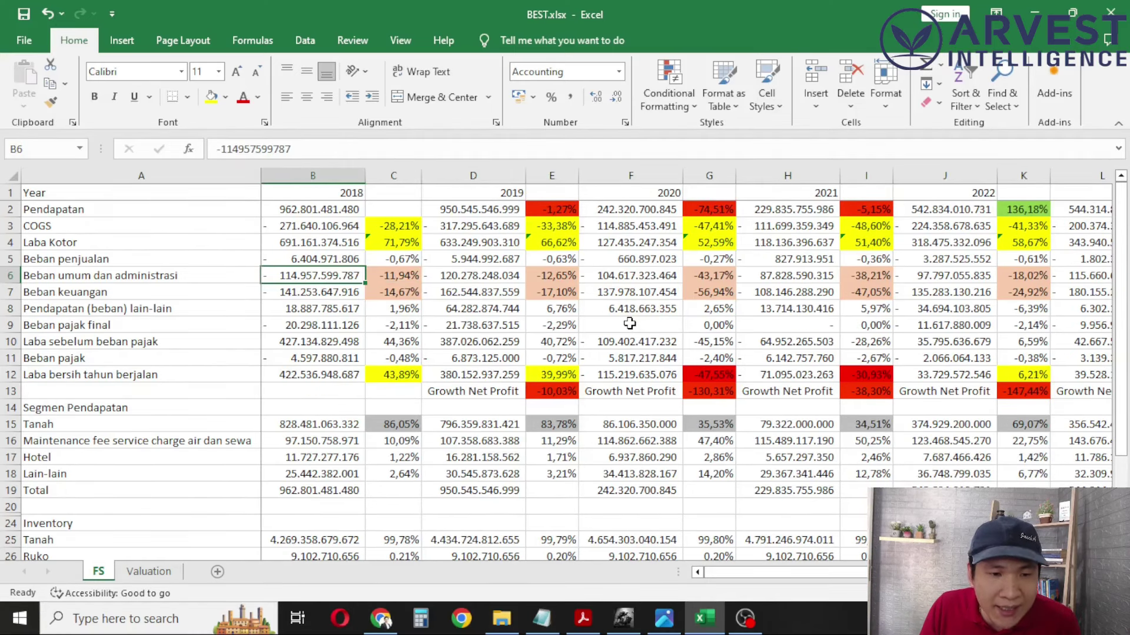
key(Down)
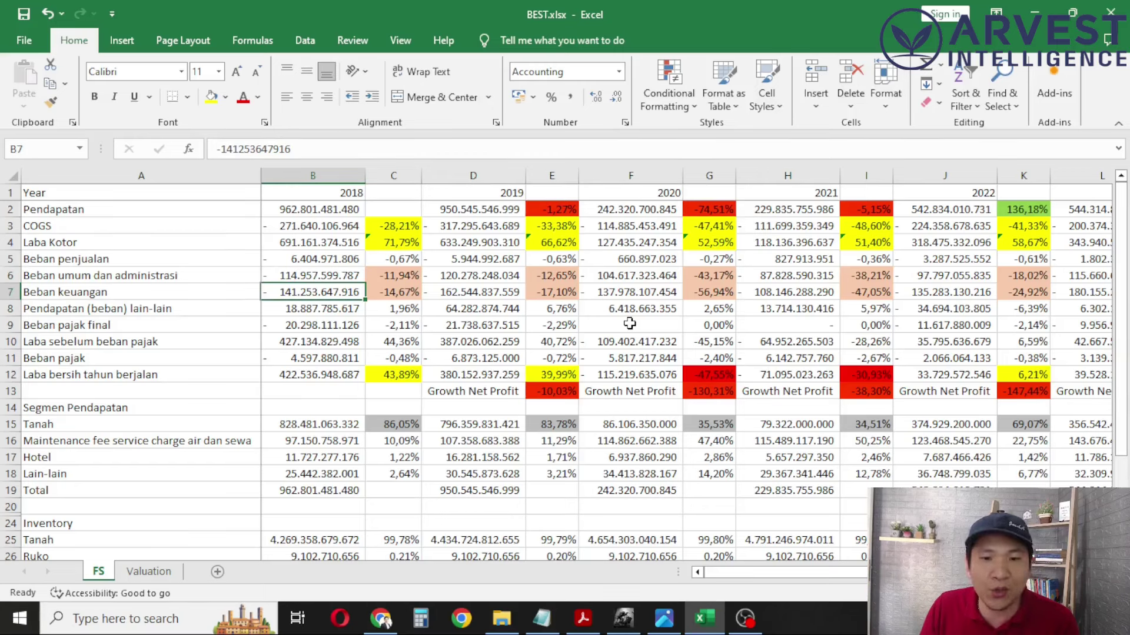
key(Right)
key(Up)
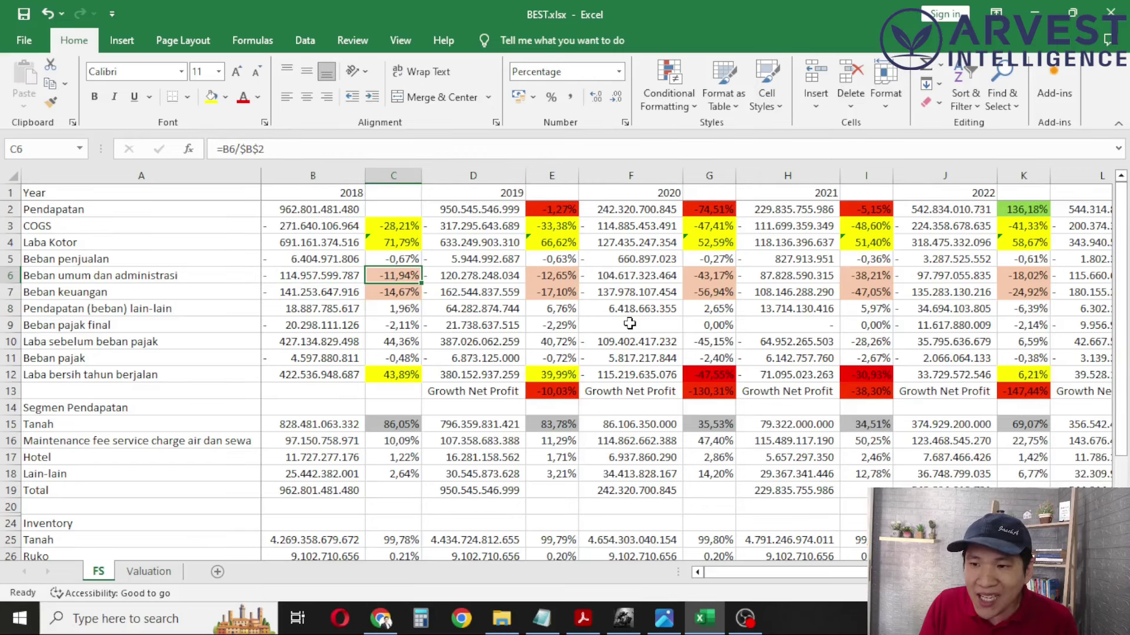
key(Left)
key(Right)
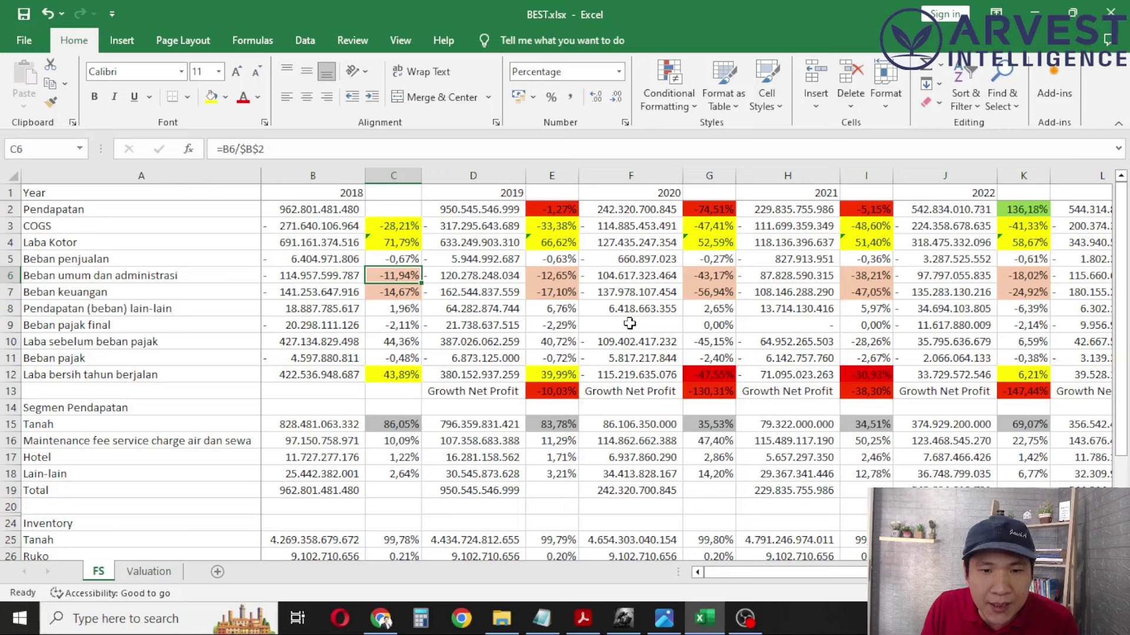
Compare the Beban umum dan administrasi and Beban keuangan percentages of revenue for 2018 and 2019.
key(Left)
key(Right)
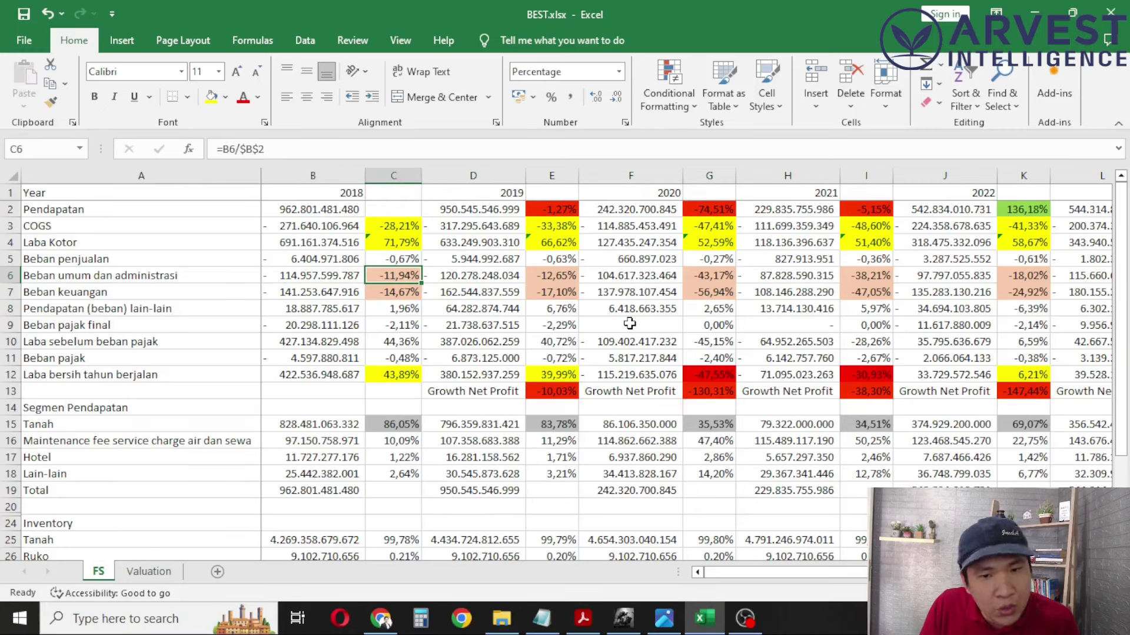
key(Right)
key(Left)
key(Down)
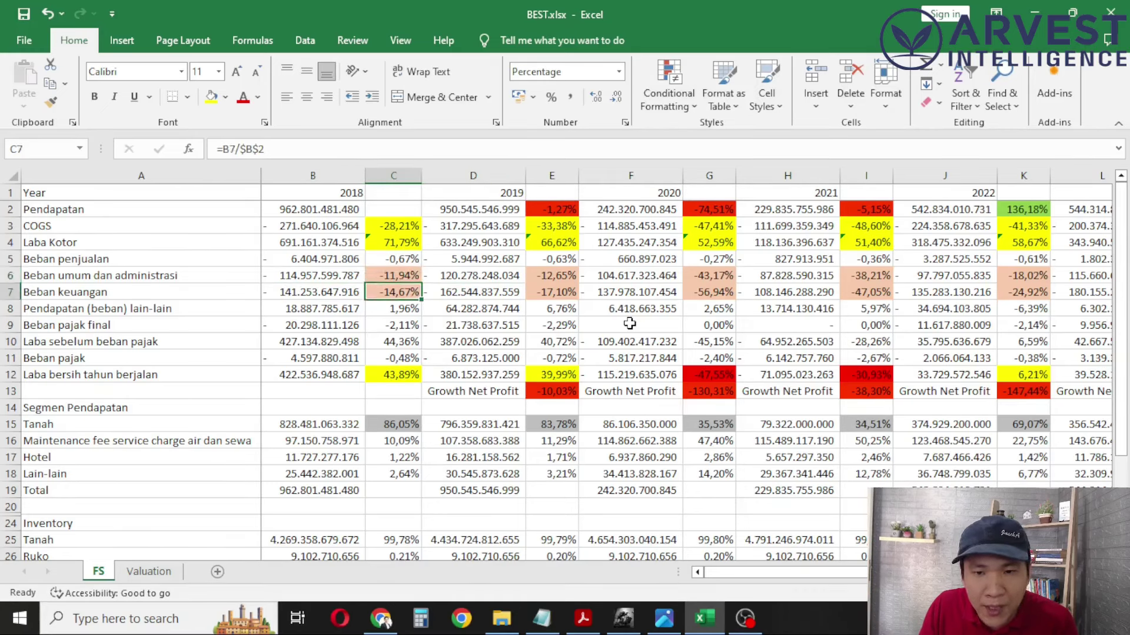
key(Right)
key(Right)
key(Up)
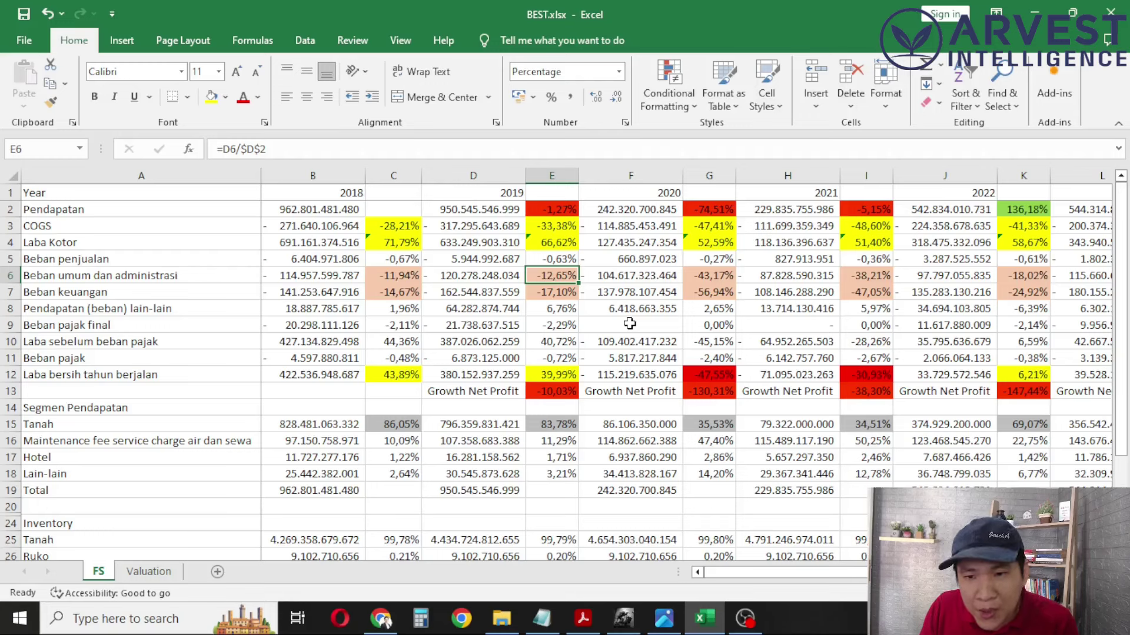
key(Down)
Compare the Beban umum dan administrasi and Beban keuangan percentages of revenue for 2020 and 2021.
key(Right)
key(Right)
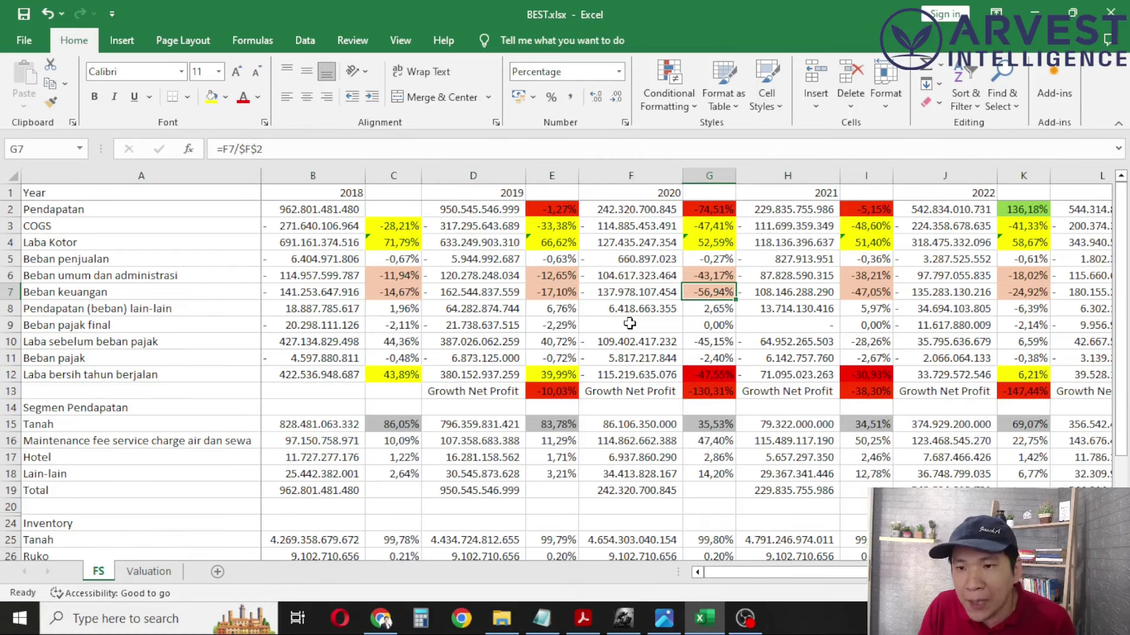
key(Up)
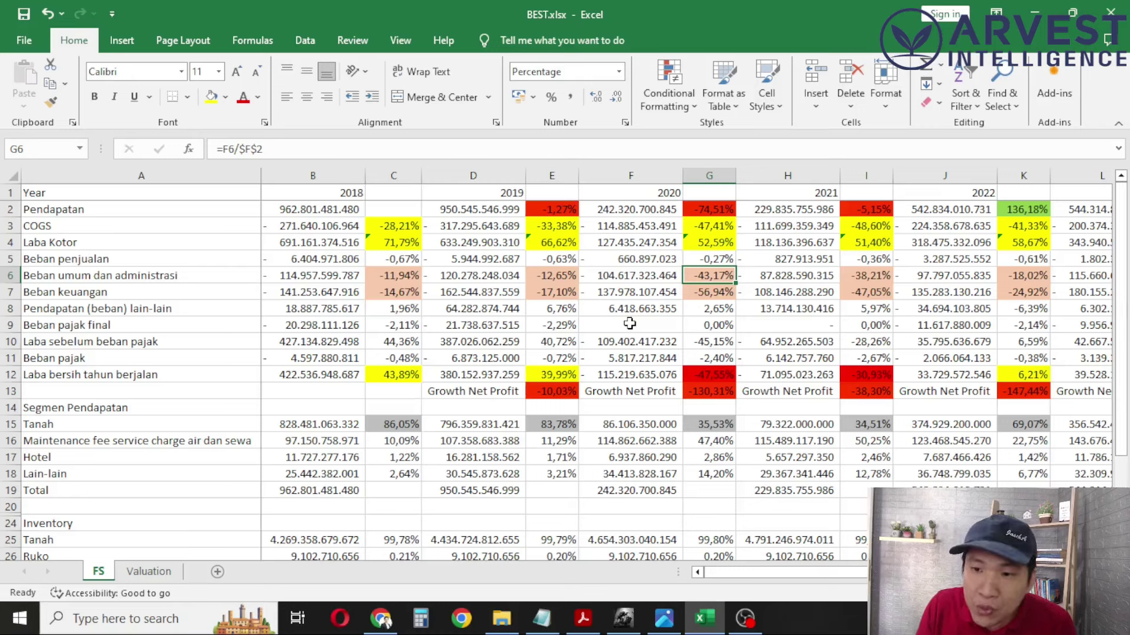
key(Down)
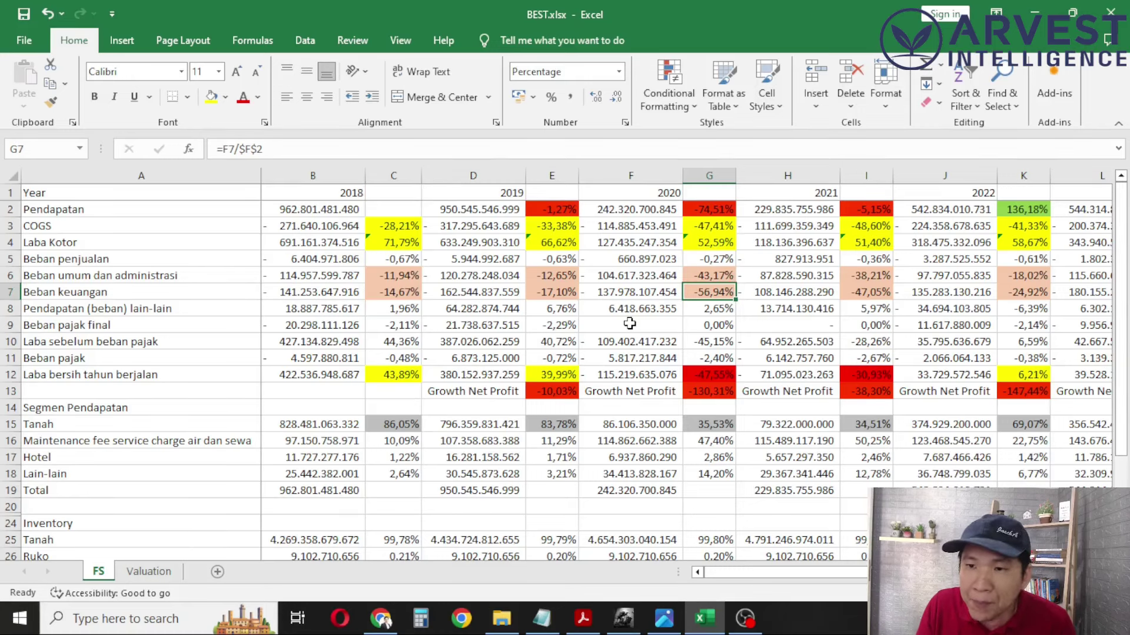
key(Up)
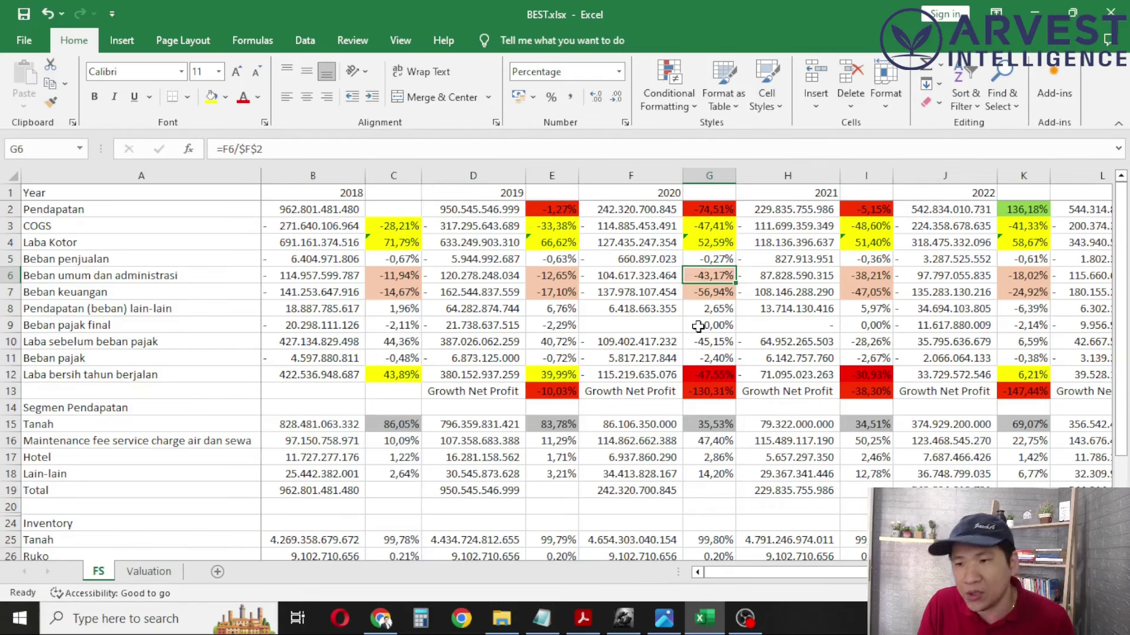
key(Down)
key(Right)
key(Right)
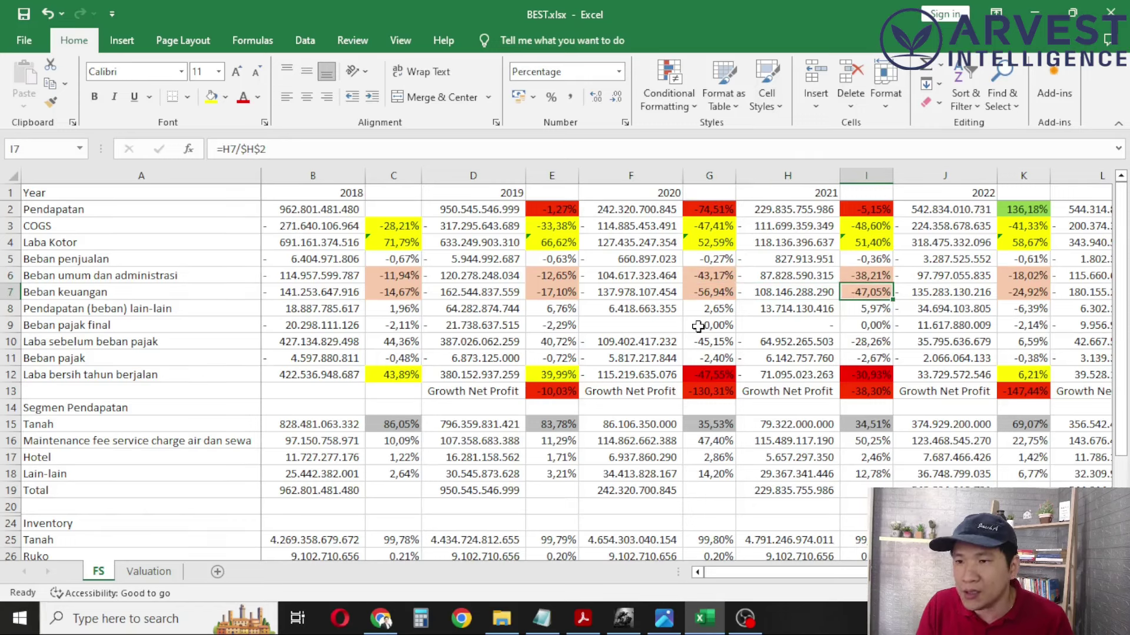
key(Up)
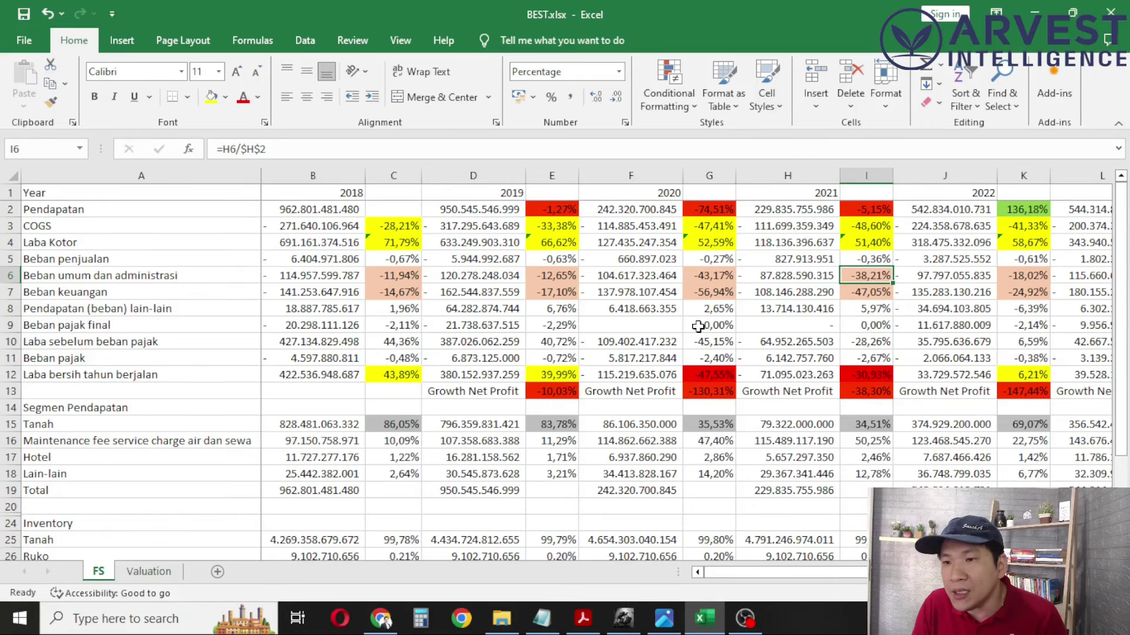
Examine the Beban umum dan administrasi row and its percentages of revenue from 2022 through 2024 Q1.
key(Right)
key(Right)
key(Right)
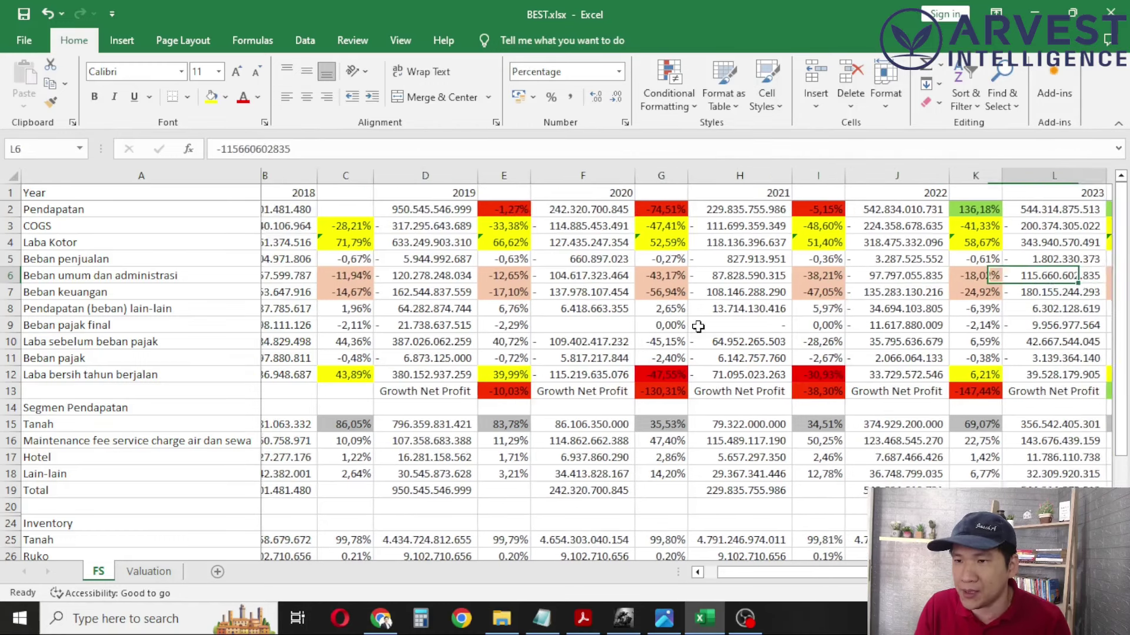
key(Right)
key(Right)
key(Right)
key(Left)
key(Left)
key(Left)
key(Left)
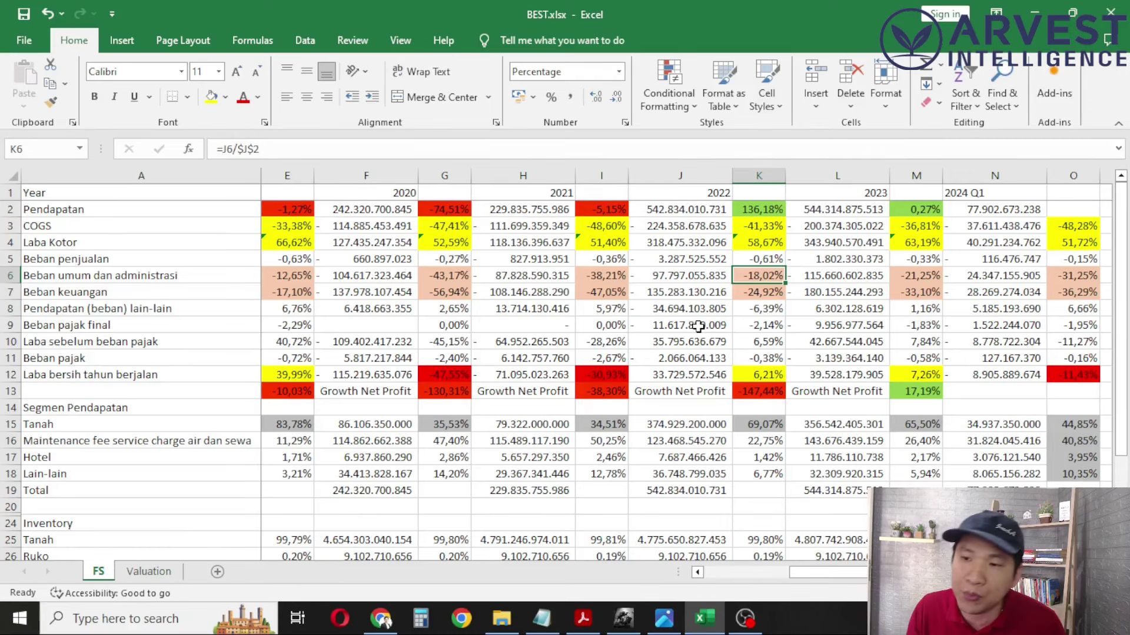
key(Right)
key(Right)
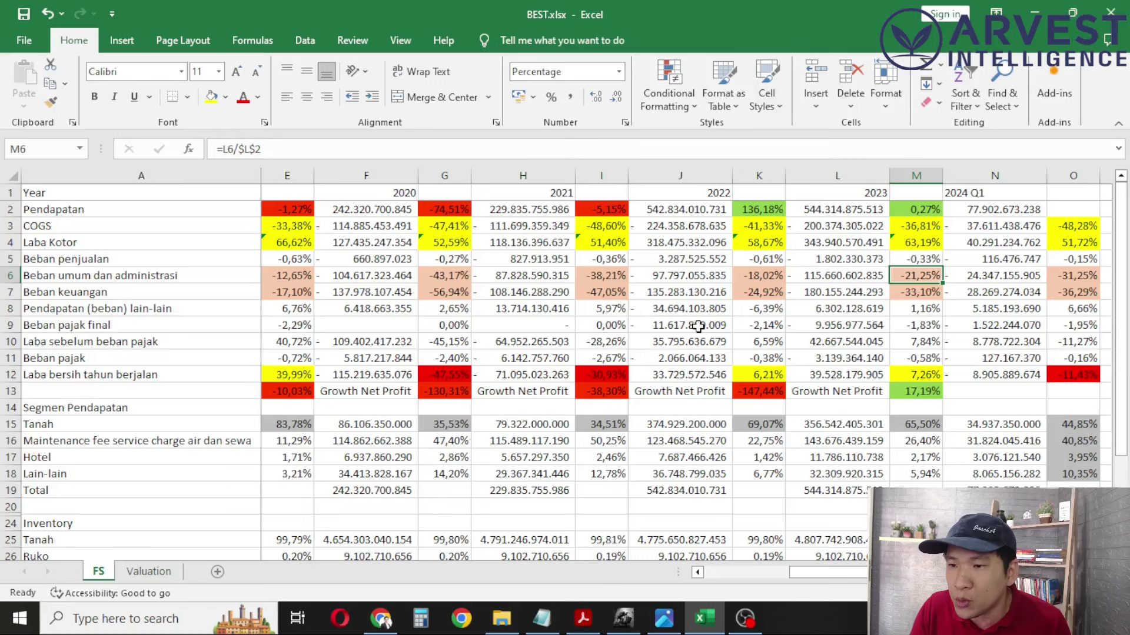
key(Right)
key(Right)
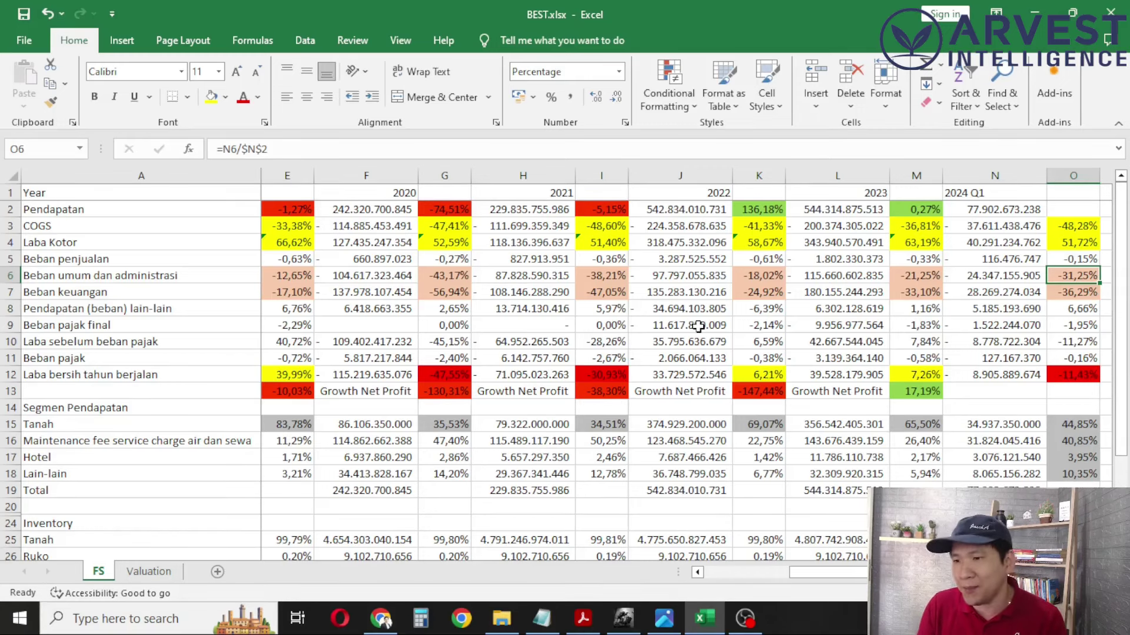
Go back to the 2018 columns and examine that year's Laba bersih tahun berjalan amount.
key(Left)
key(Left)
key(Left)
key(Left)
key(Left)
key(Left)
key(Left)
key(Left)
key(Left)
key(Left)
key(Left)
key(Left)
key(Left)
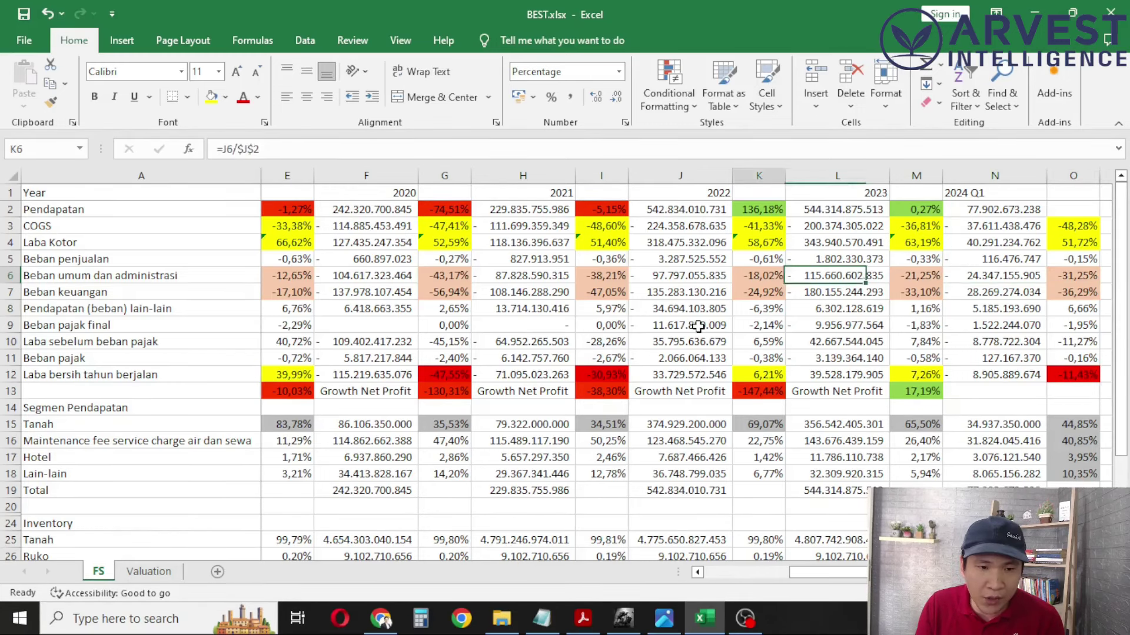
key(Right)
key(Down)
key(Down)
key(Down)
key(Down)
key(Down)
key(Down)
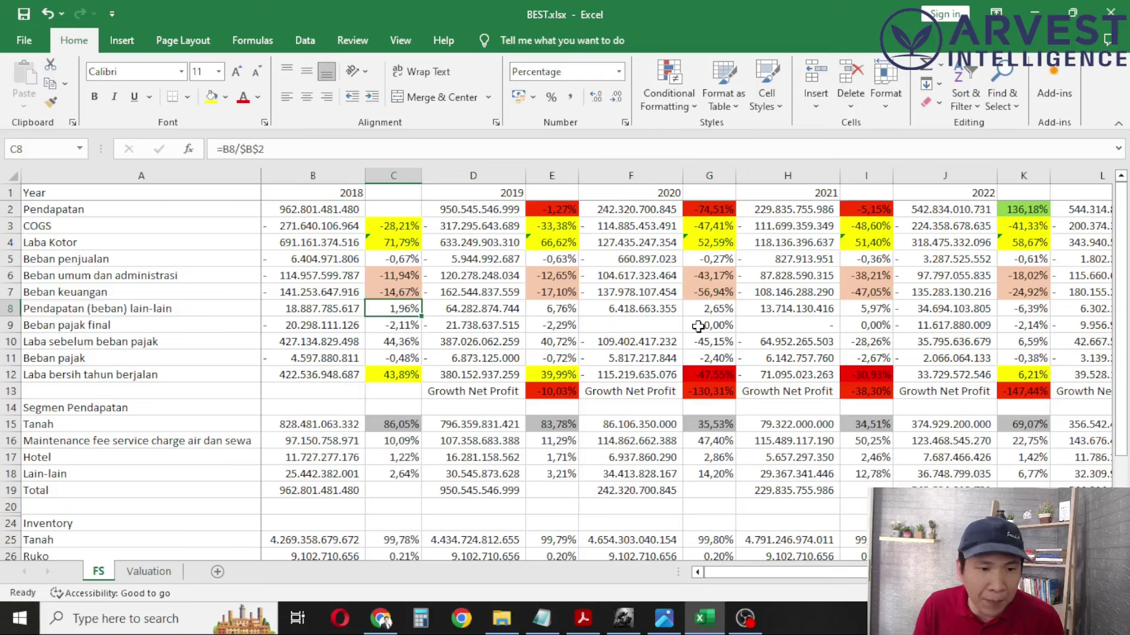
key(Left)
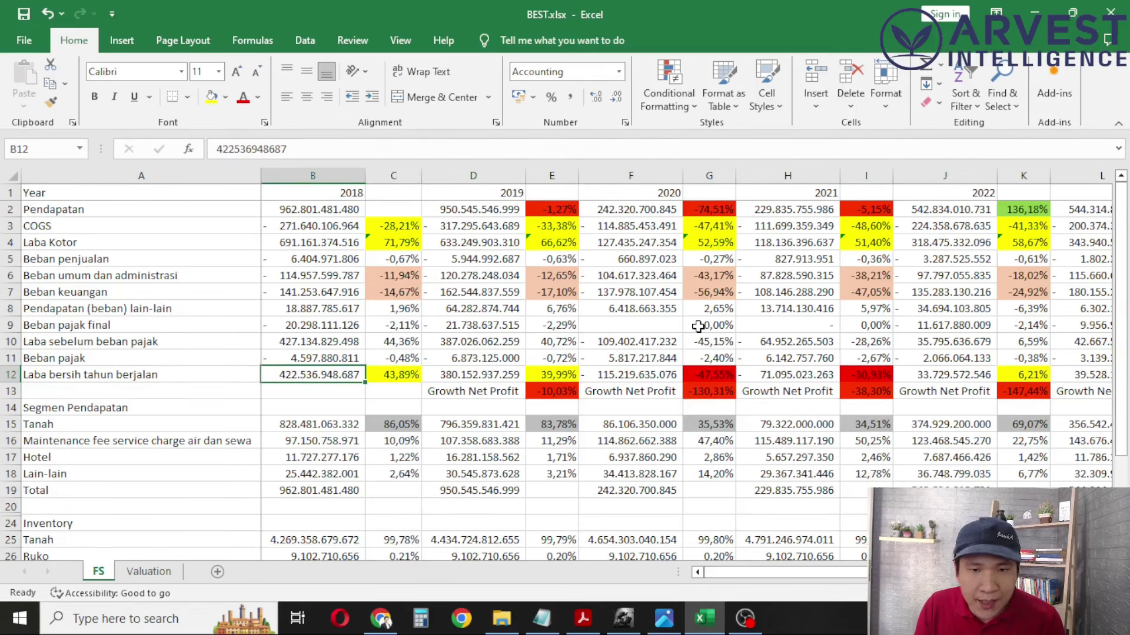
Examine the Laba bersih tahun berjalan margin for 2018 and the amounts and margins for 2019 through 2021.
key(Right)
key(Right)
key(Right)
key(Right)
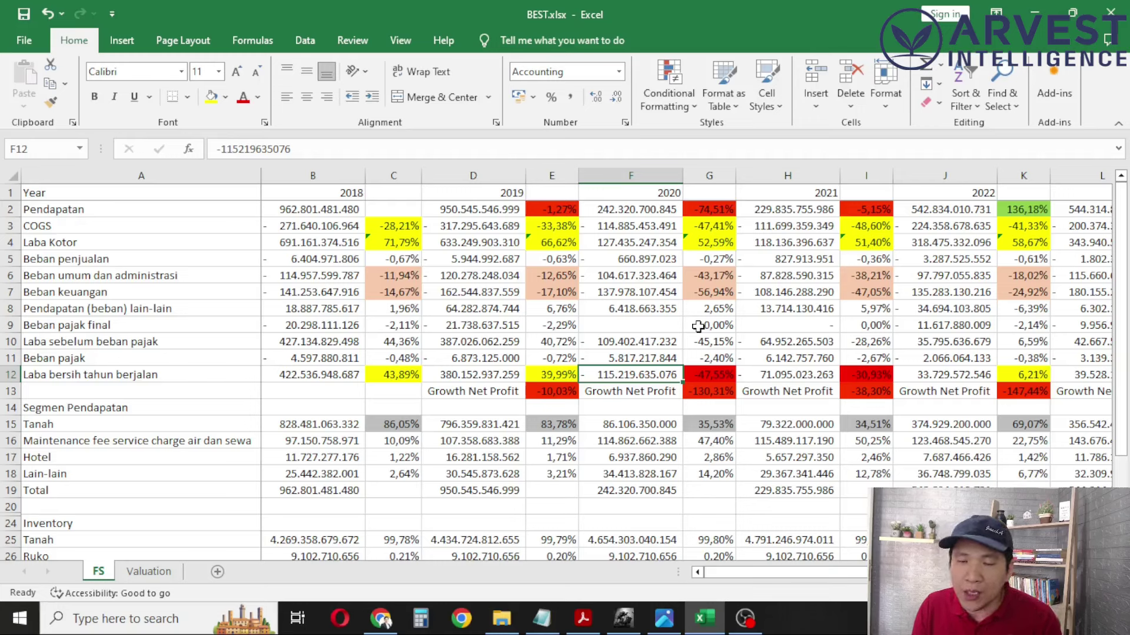
key(Right)
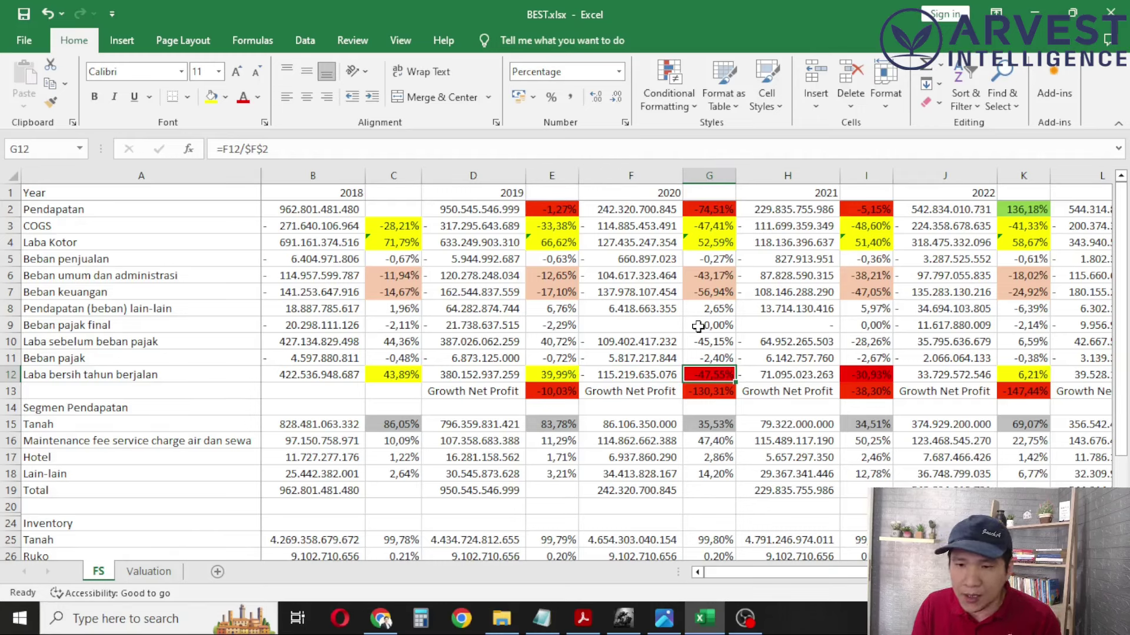
key(Right)
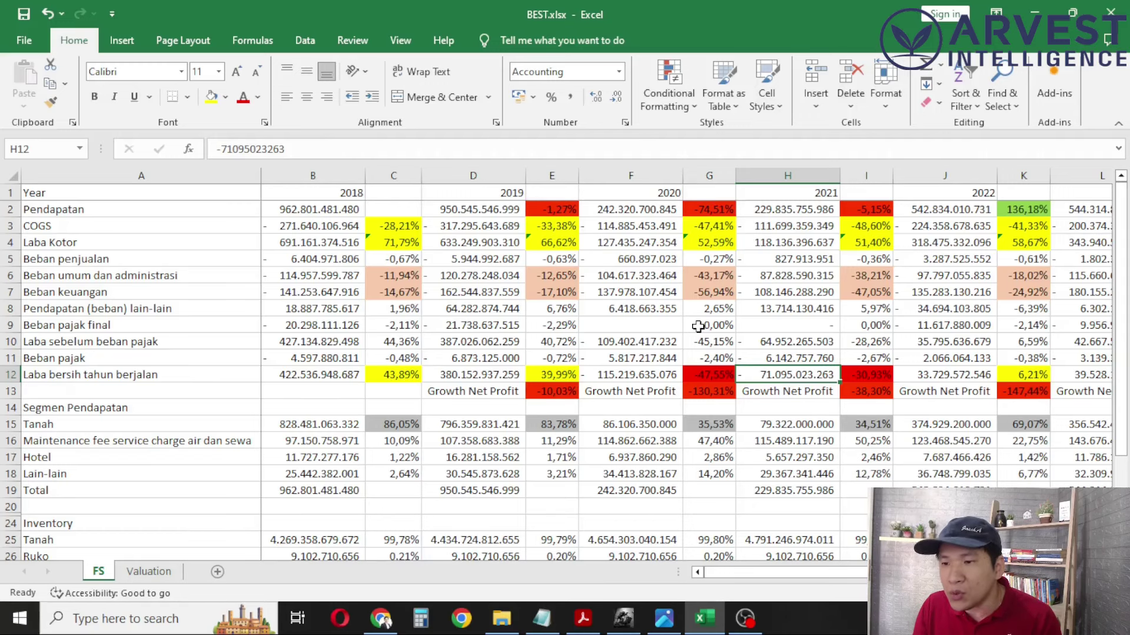
key(Right)
Compare the Laba bersih tahun berjalan results for 2022, 2023 and 2024 Q1.
key(Right)
key(Right)
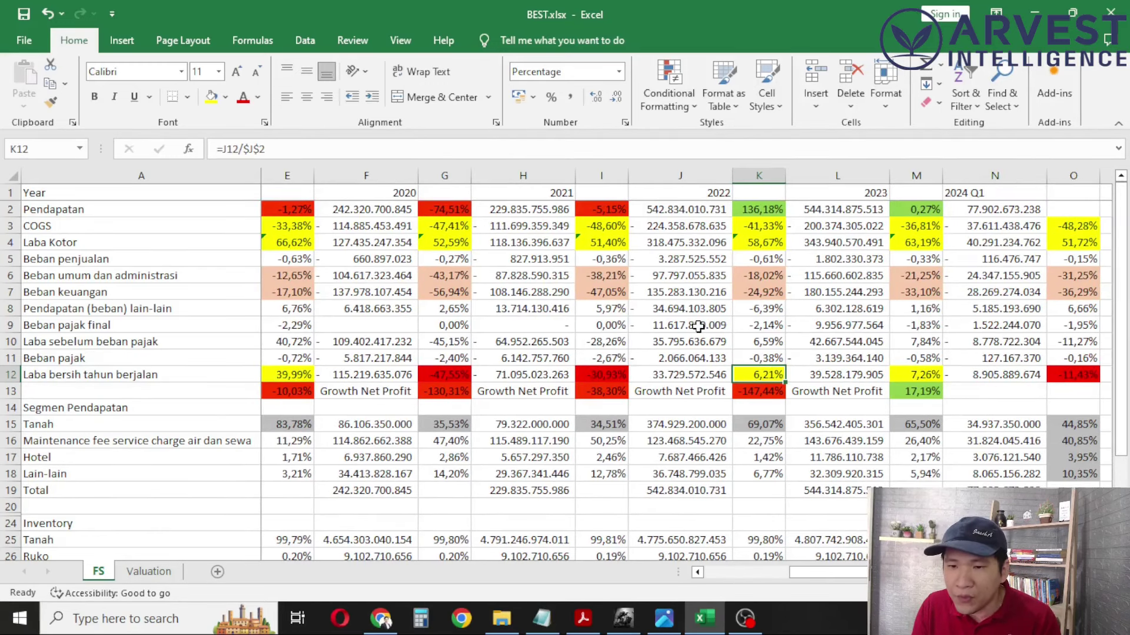
key(Left)
key(Right)
key(Right)
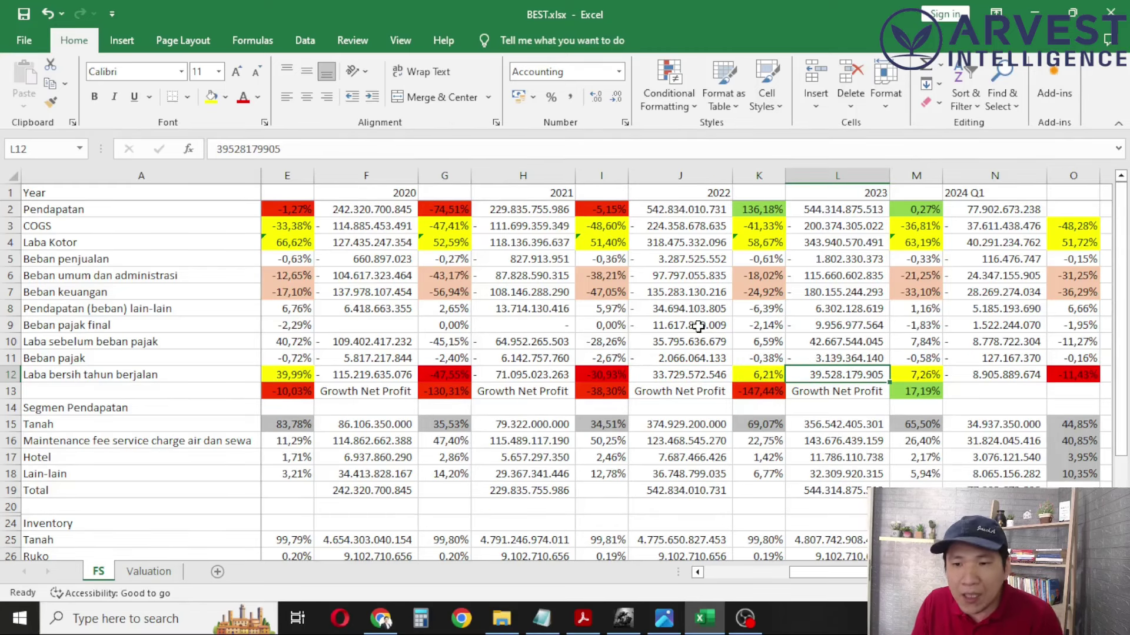
key(Right)
key(Right)
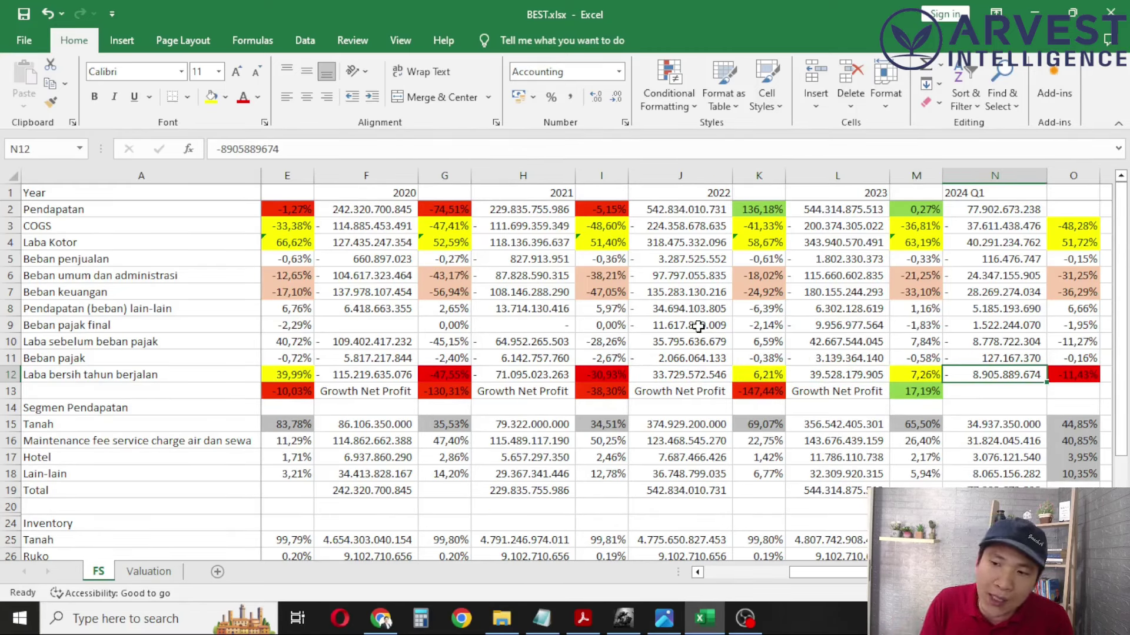
key(Left)
key(Left)
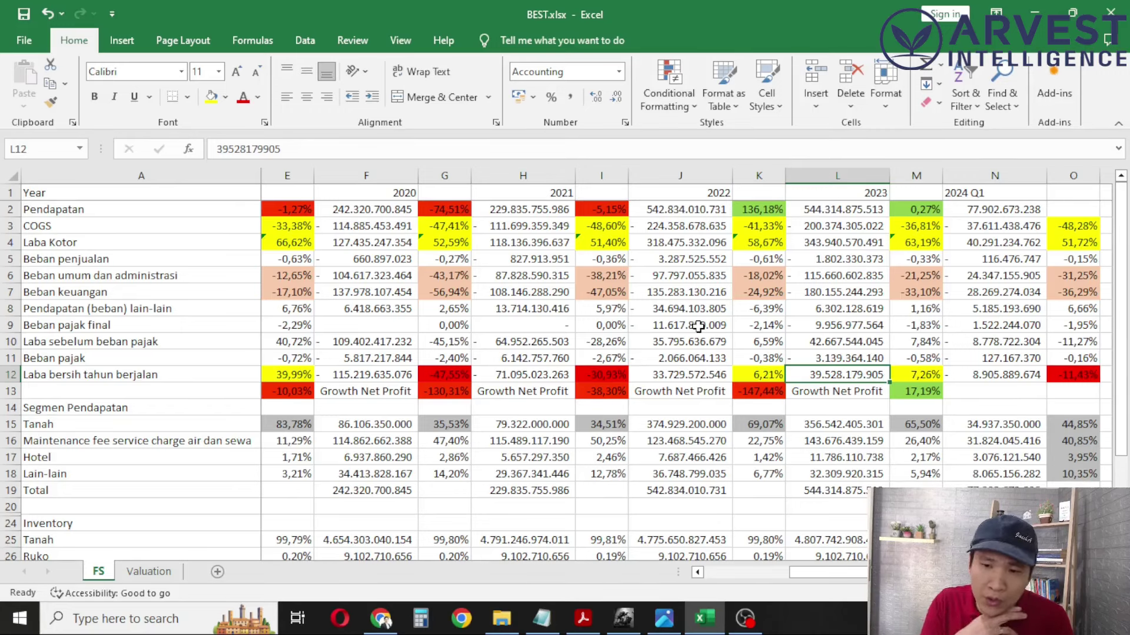
key(Left)
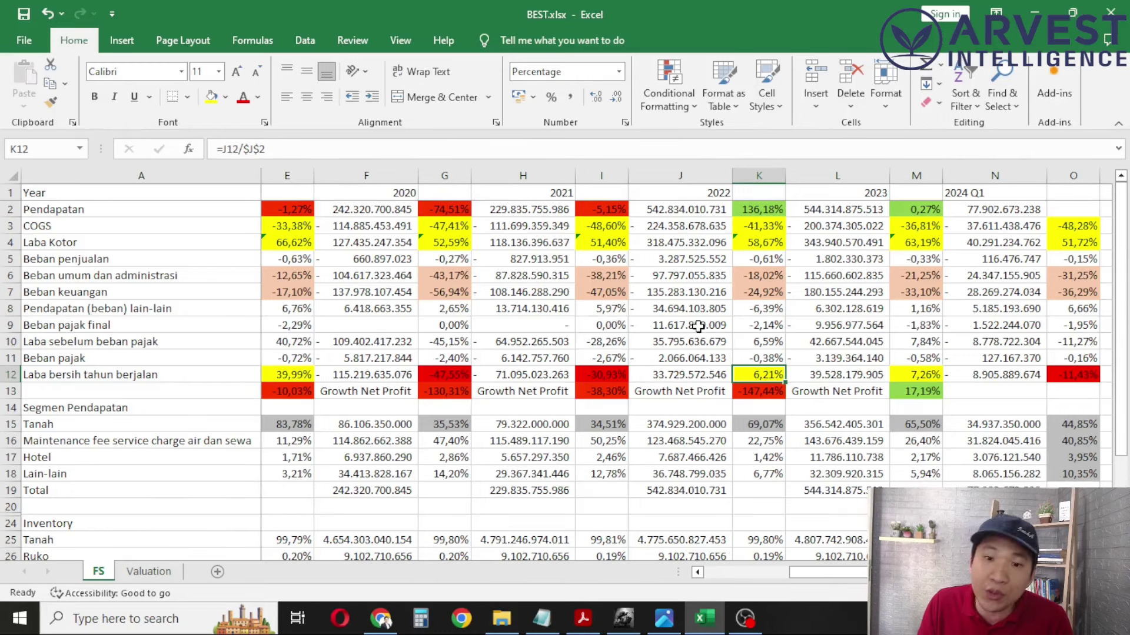
Return along the Laba bersih tahun berjalan row to the 2018 net margin.
key(Left)
key(Left)
key(Left)
key(Left)
key(Left)
key(Left)
key(Left)
key(Left)
key(Left)
key(Left)
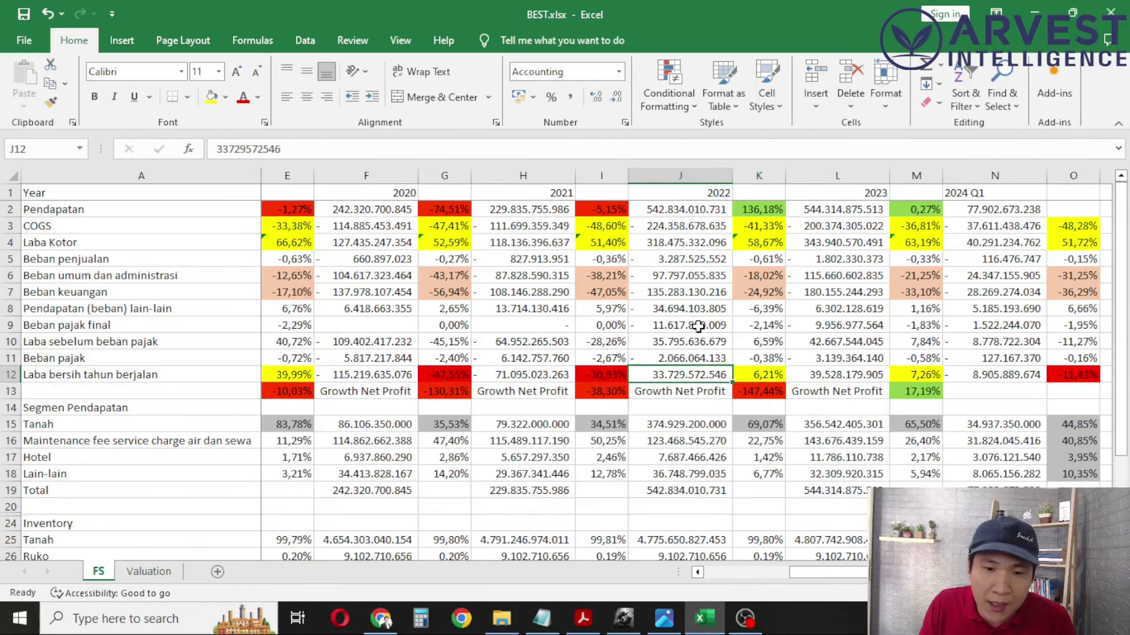
key(Right)
key(Right)
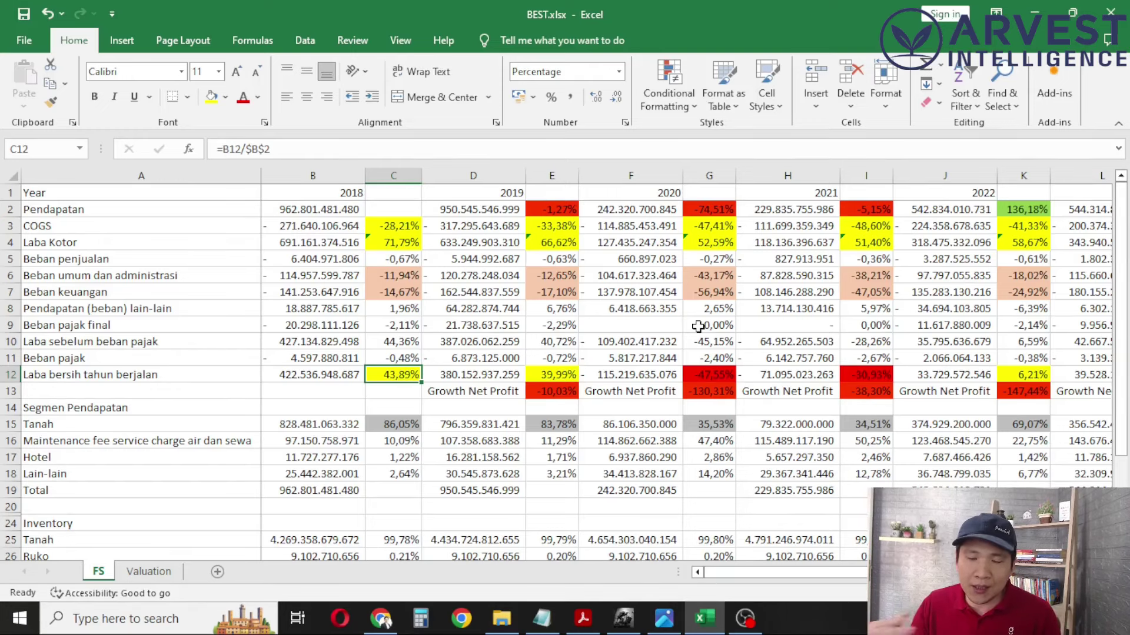
Switch to the IPOT stock trading application and open the daily price chart for BEST.
click(712, 620)
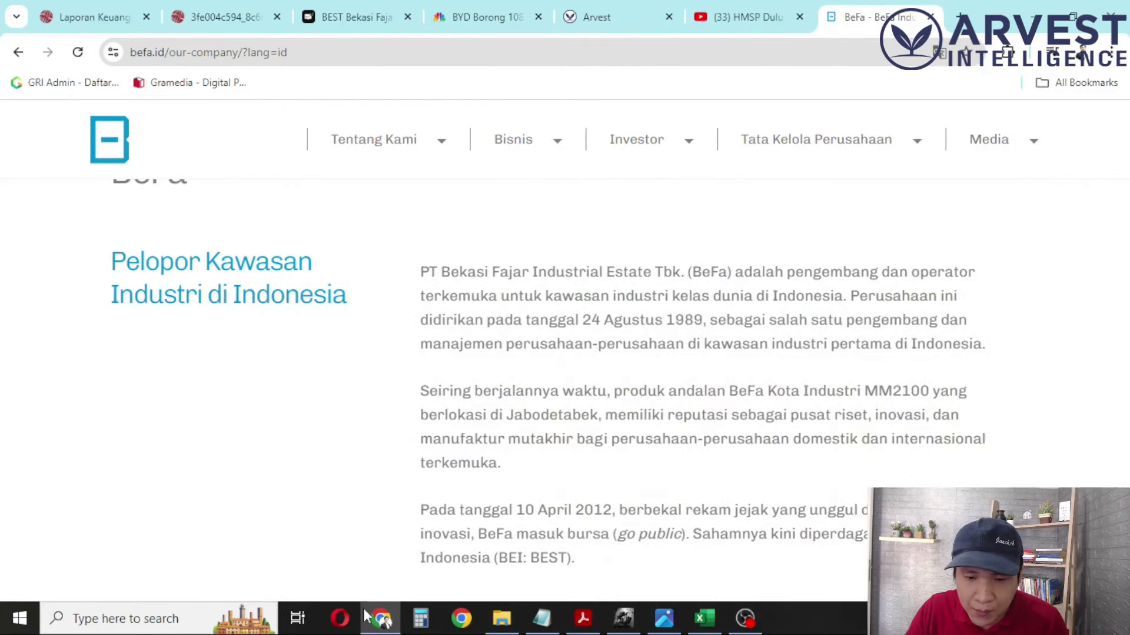
click(624, 618)
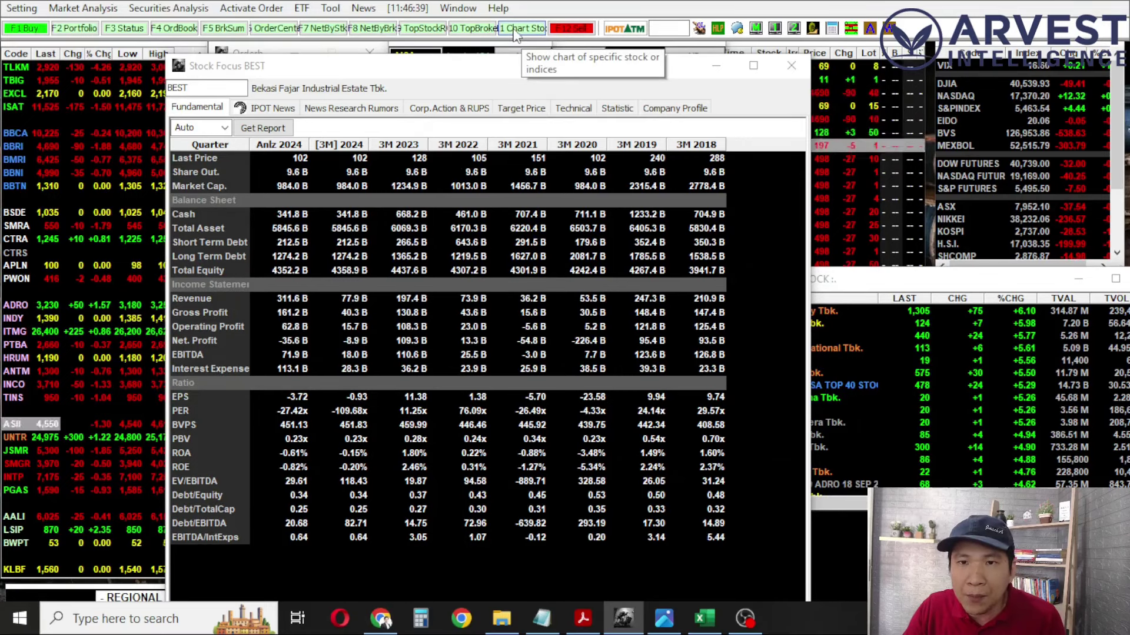
click(516, 30)
text(BEST)
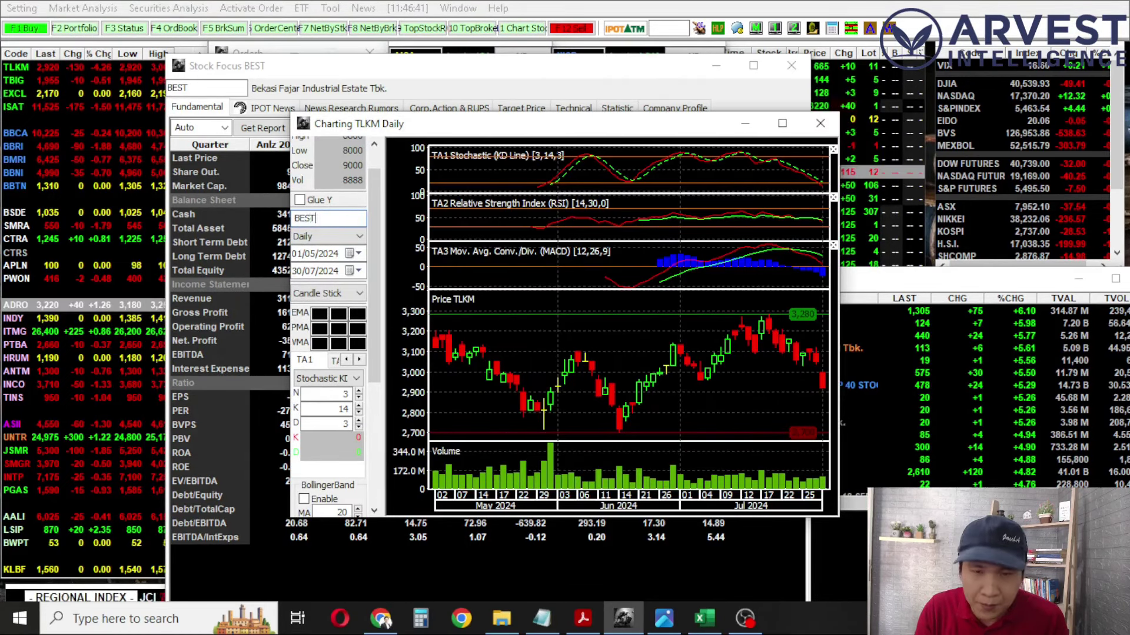
key(Return)
Set the BEST chart's start date to 01/01/2018 and redraw it.
click(353, 253)
click(344, 280)
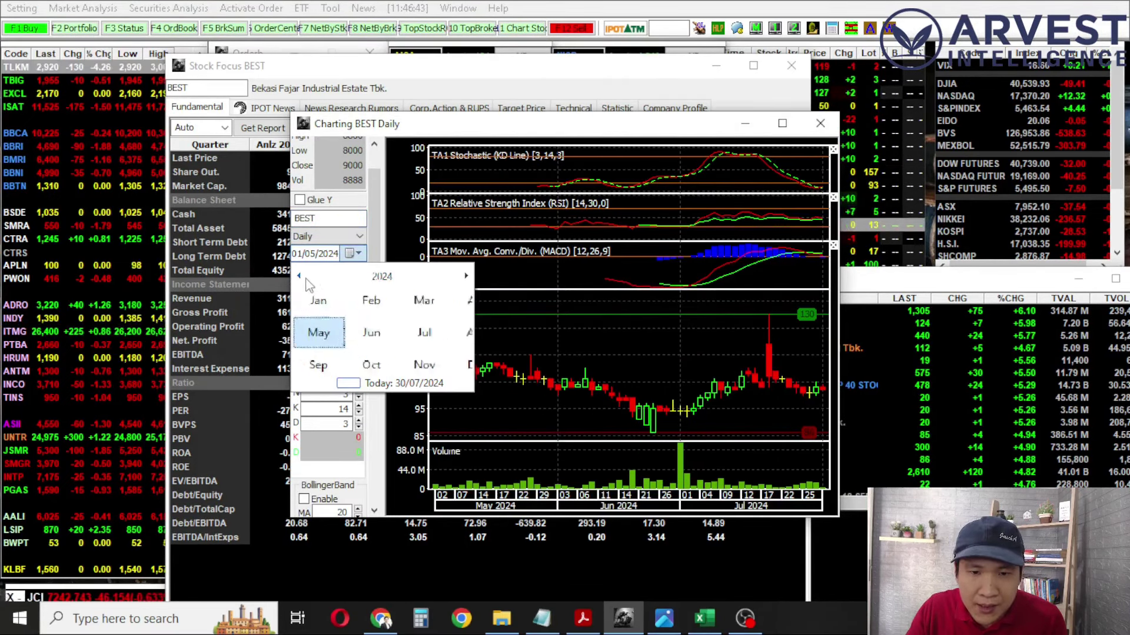
click(298, 275)
click(299, 276)
click(299, 276)
click(299, 275)
click(299, 276)
click(299, 276)
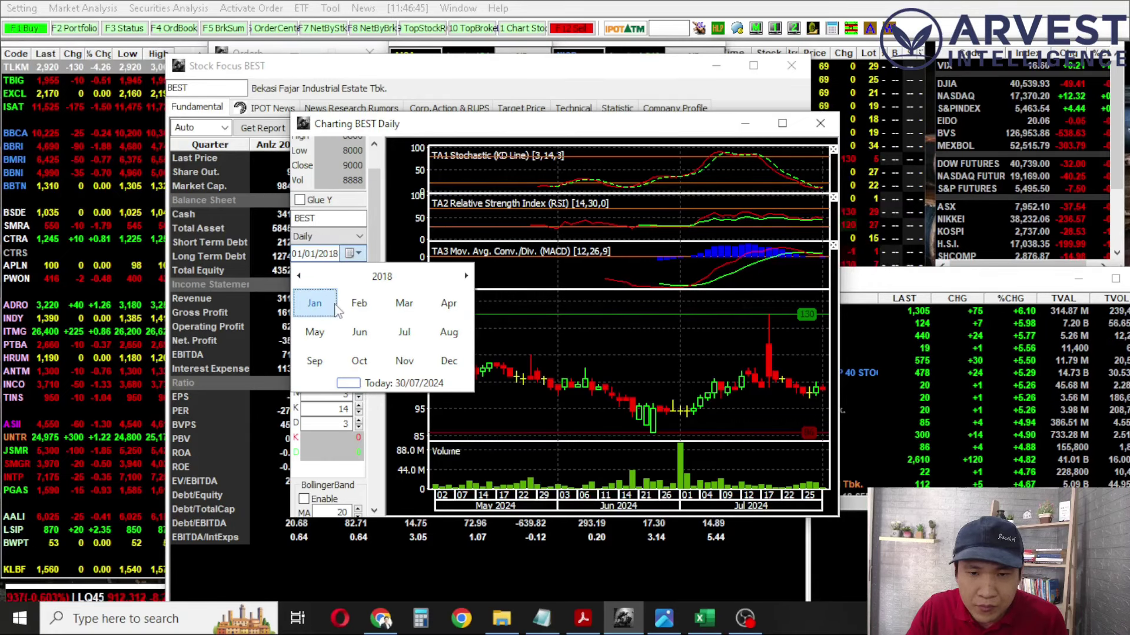
click(324, 303)
click(332, 310)
scroll(375, 453, down, 5)
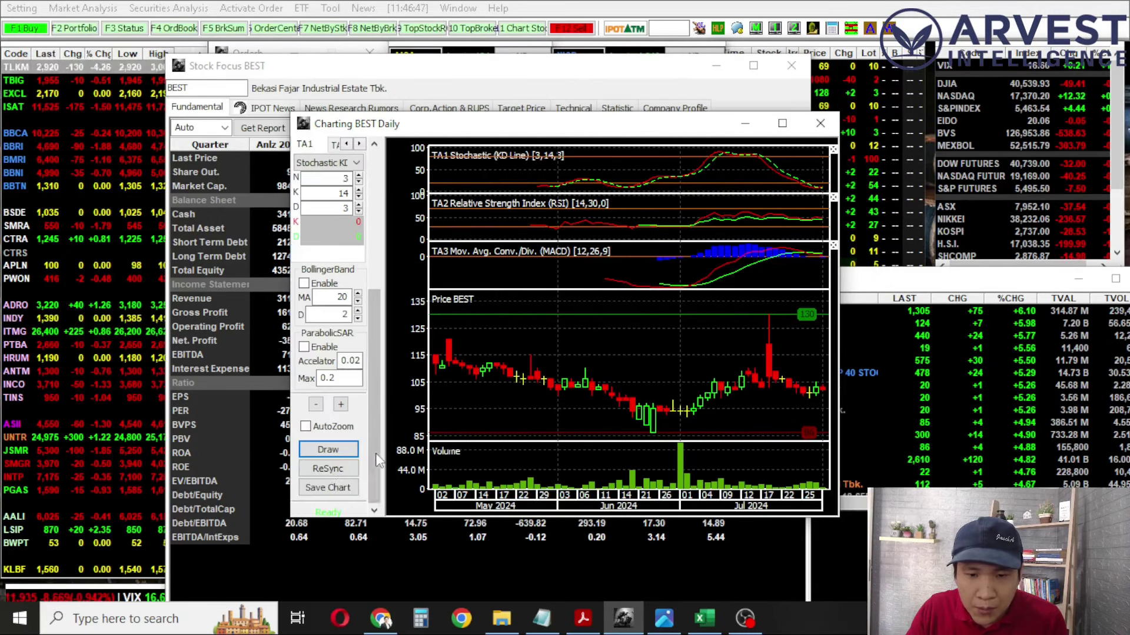
click(325, 451)
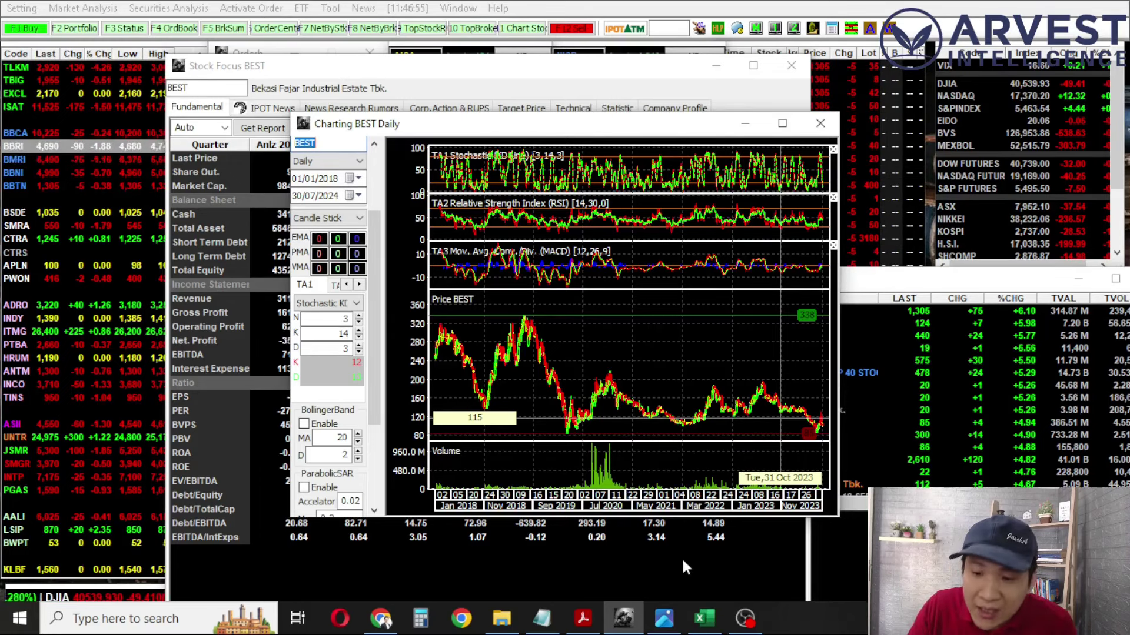
Switch to the BEST.xlsx workbook in Excel and go to the 2018 Tanah revenue under Segmen Pendapatan.
click(704, 618)
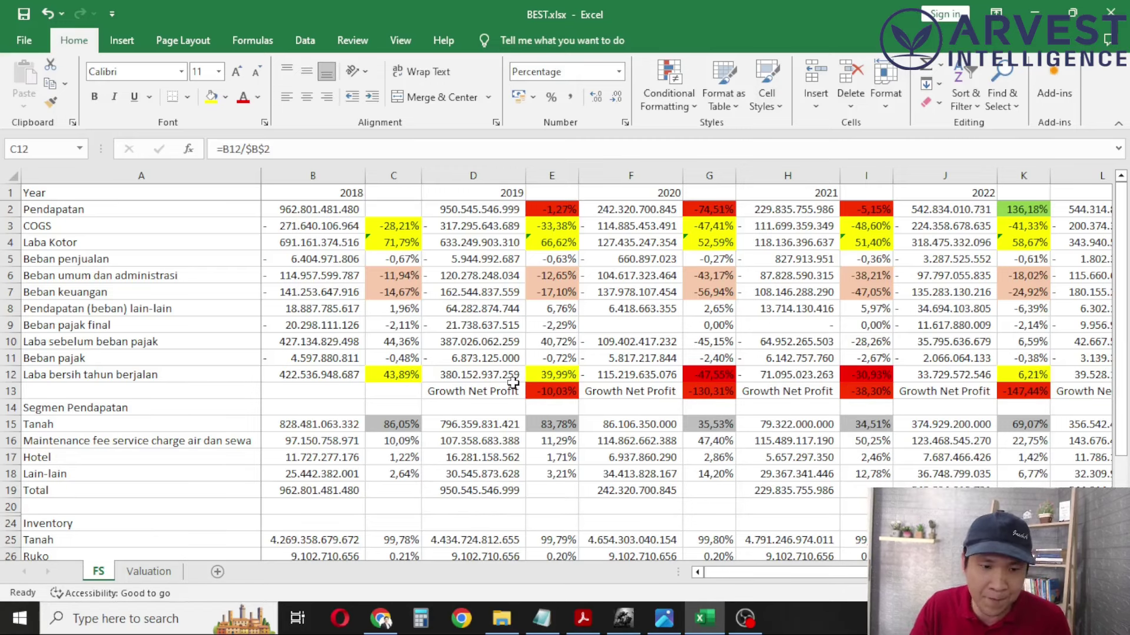
click(425, 471)
scroll(331, 433, down, 2)
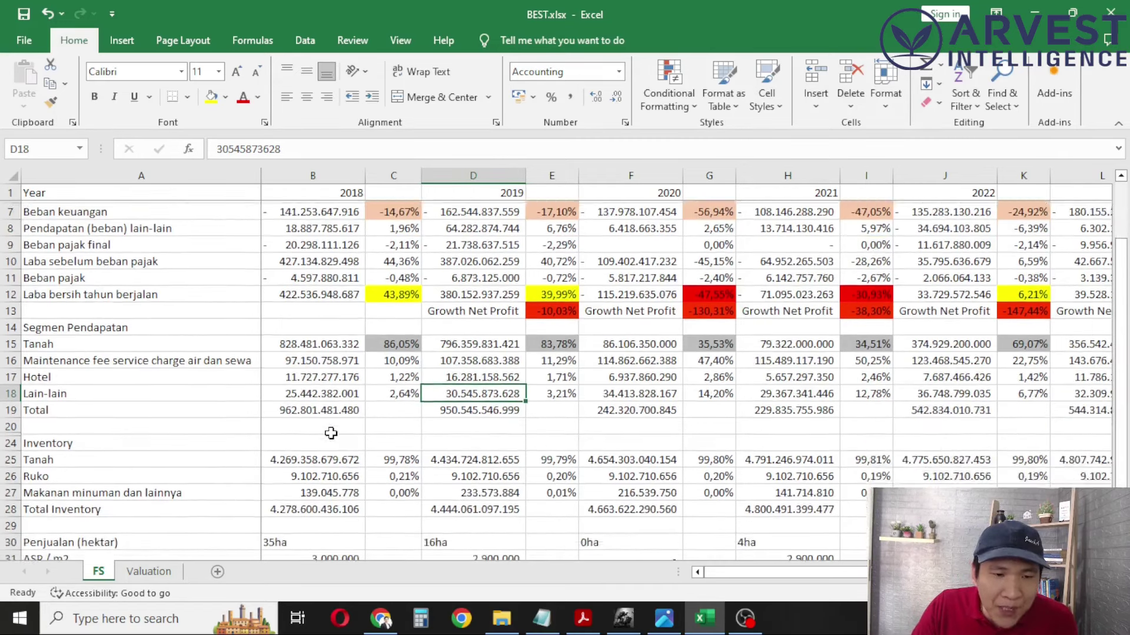
scroll(331, 433, up, 1)
scroll(331, 429, down, 2)
scroll(331, 427, down, 1)
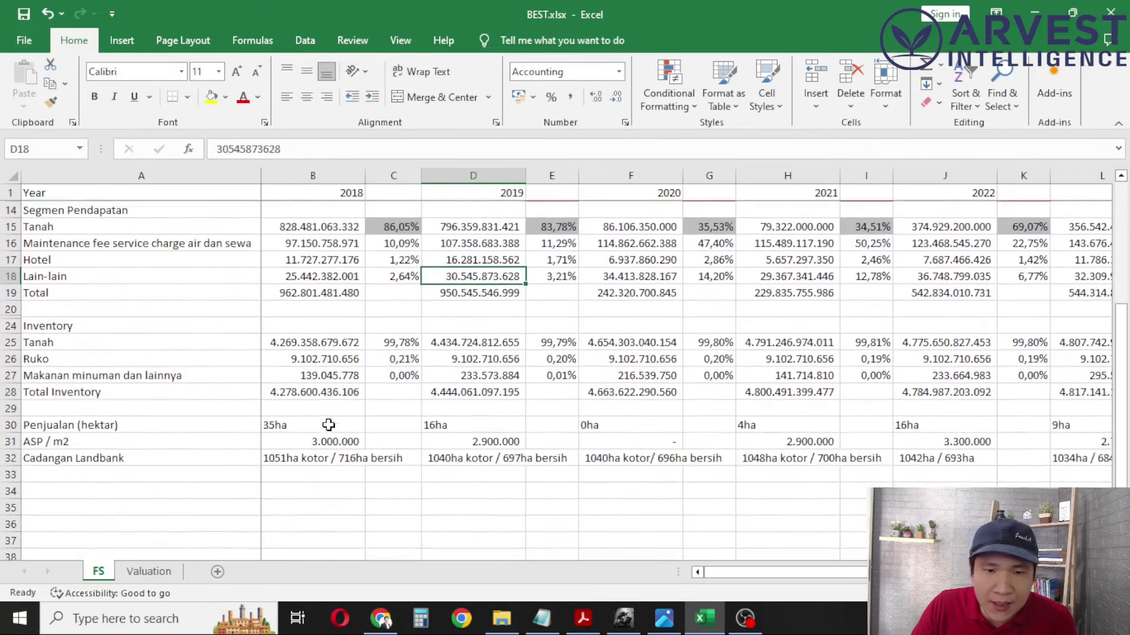
click(301, 233)
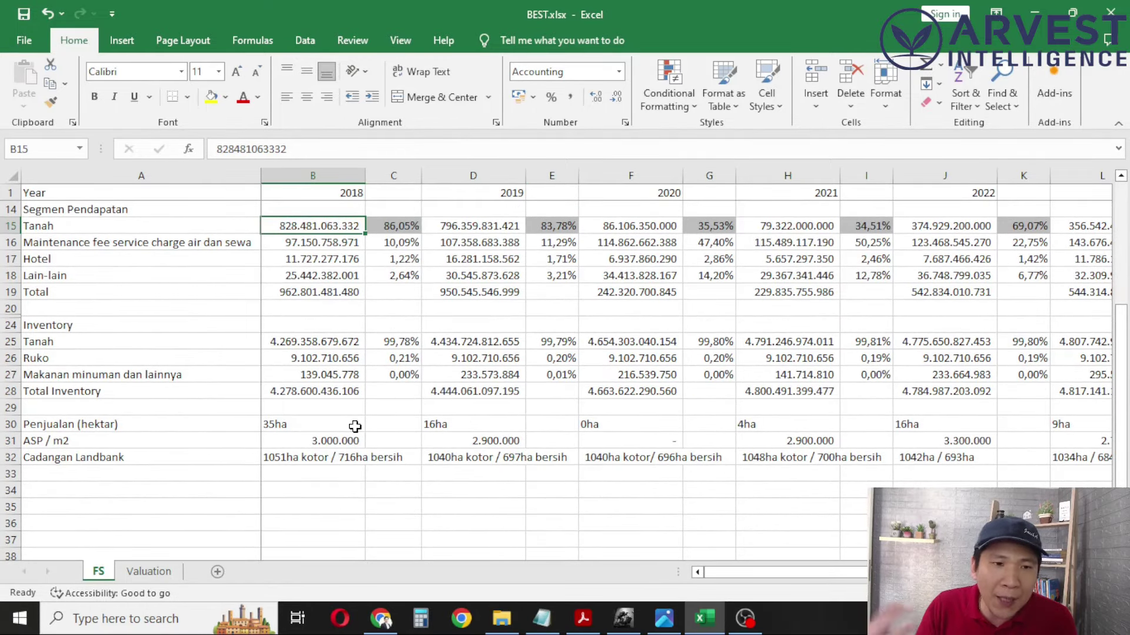
key(Right)
key(Left)
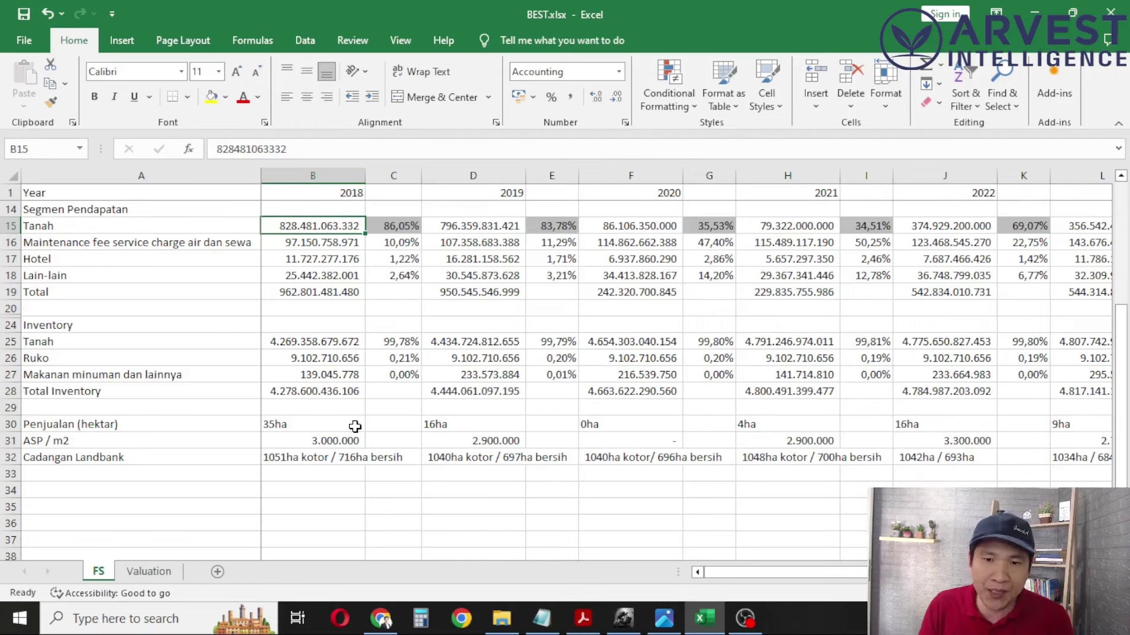
Review the Tanah segment revenue year by year from 2018 to 2023.
key(Right)
key(Right)
key(Right)
key(Right)
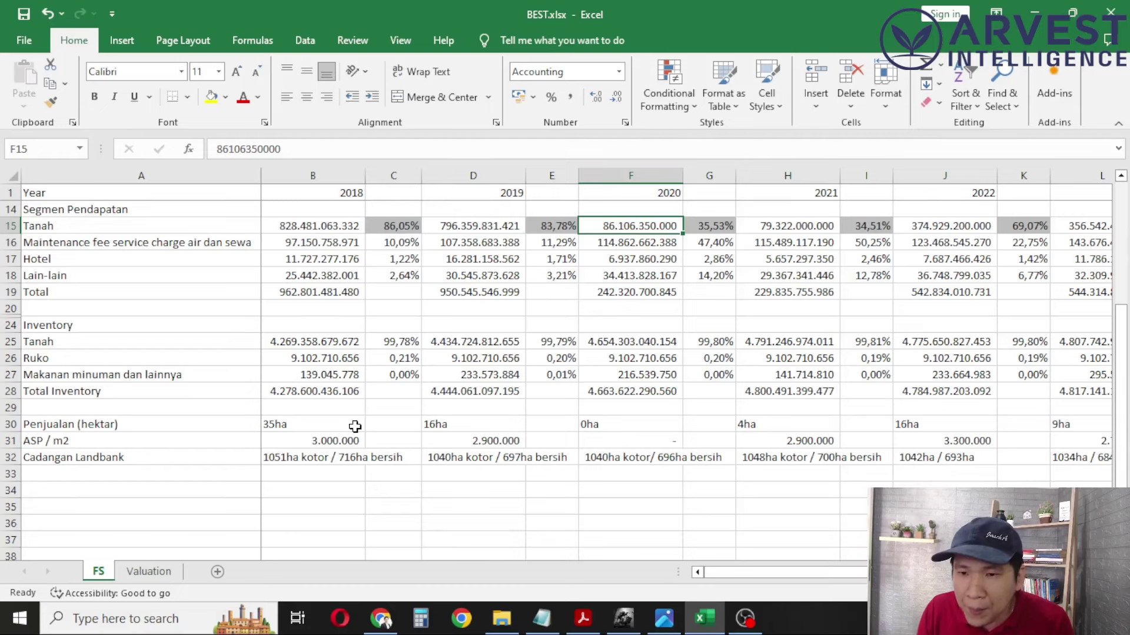
key(Right)
key(Right)
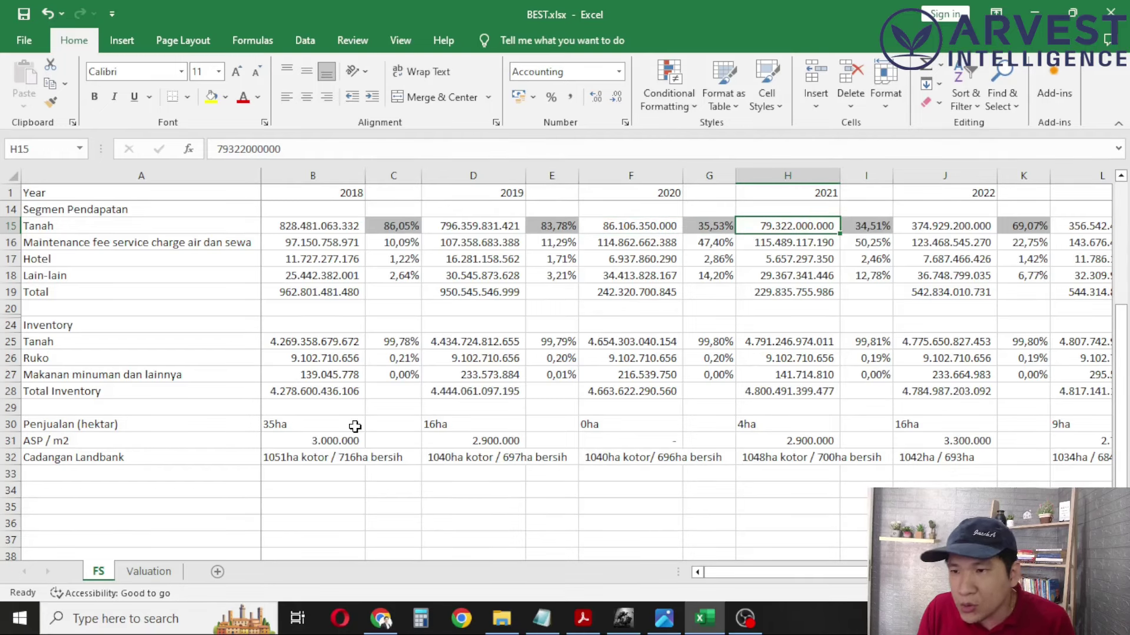
key(Right)
key(Right)
key(Right)
key(Right)
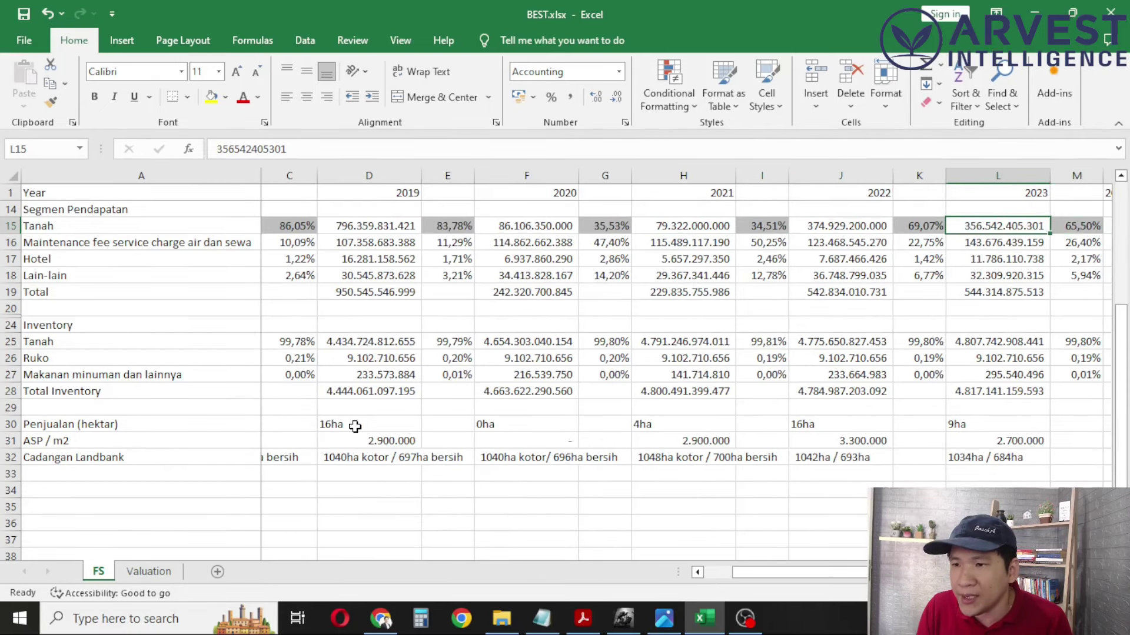
Compare the Tanah segment revenue for 2022, 2023 and 2024 Q1.
key(Left)
key(Left)
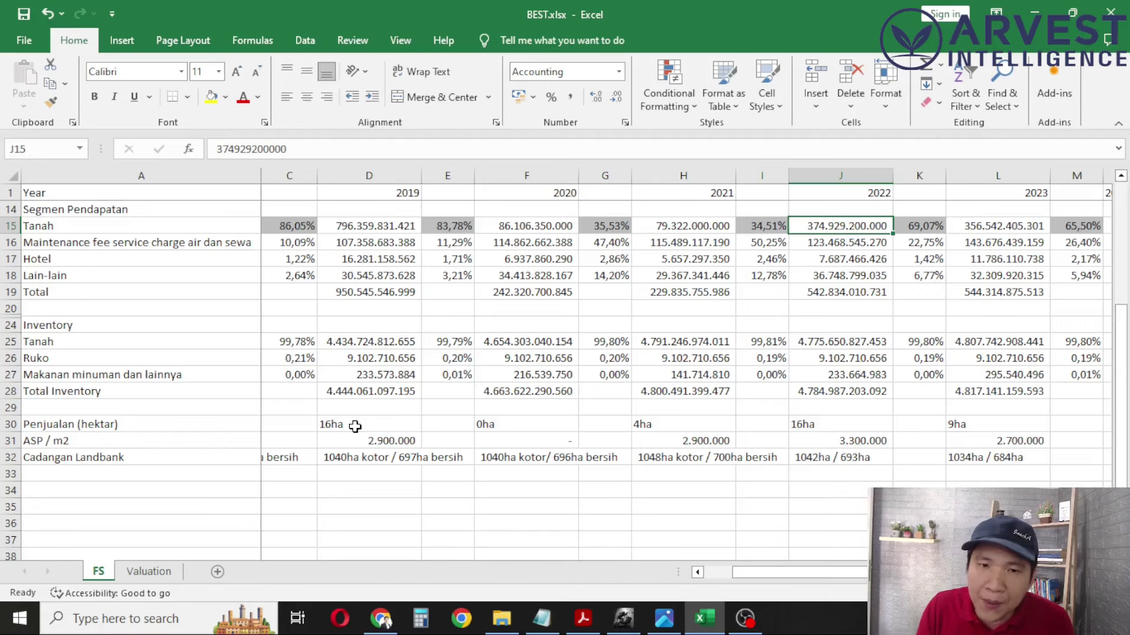
key(Right)
key(Right)
key(Right)
key(Right)
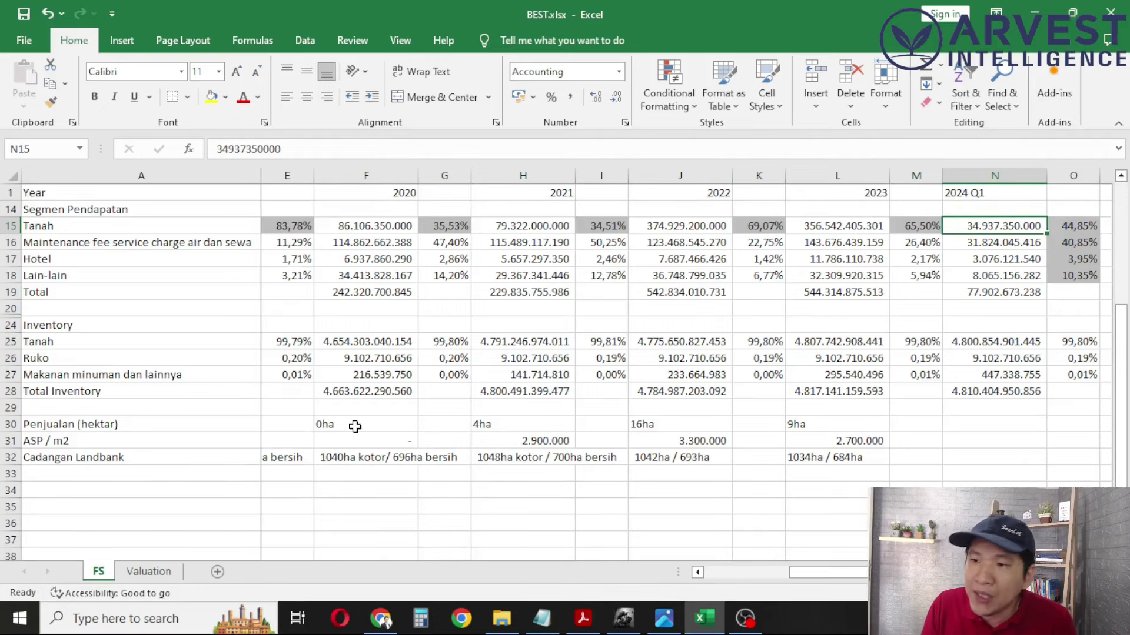
Return to 2018 and select that year's Maintenance fee service charge air dan sewa revenue.
key(Left)
key(Left)
key(Left)
key(Left)
key(Left)
key(Left)
key(Left)
key(Left)
key(Left)
key(Left)
key(Left)
key(Left)
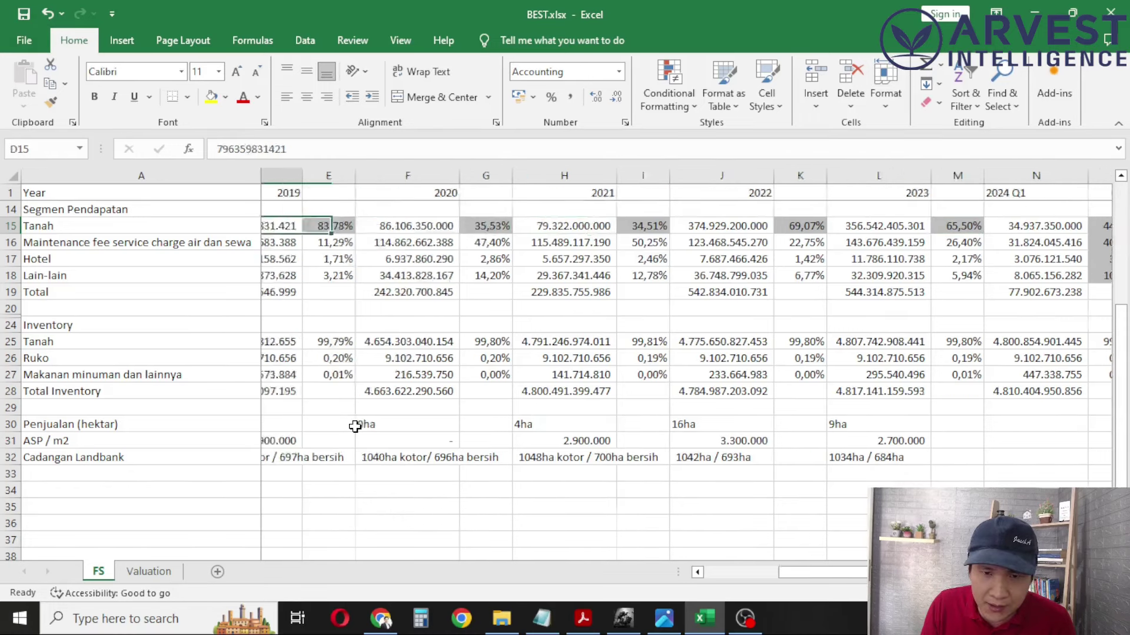
key(Down)
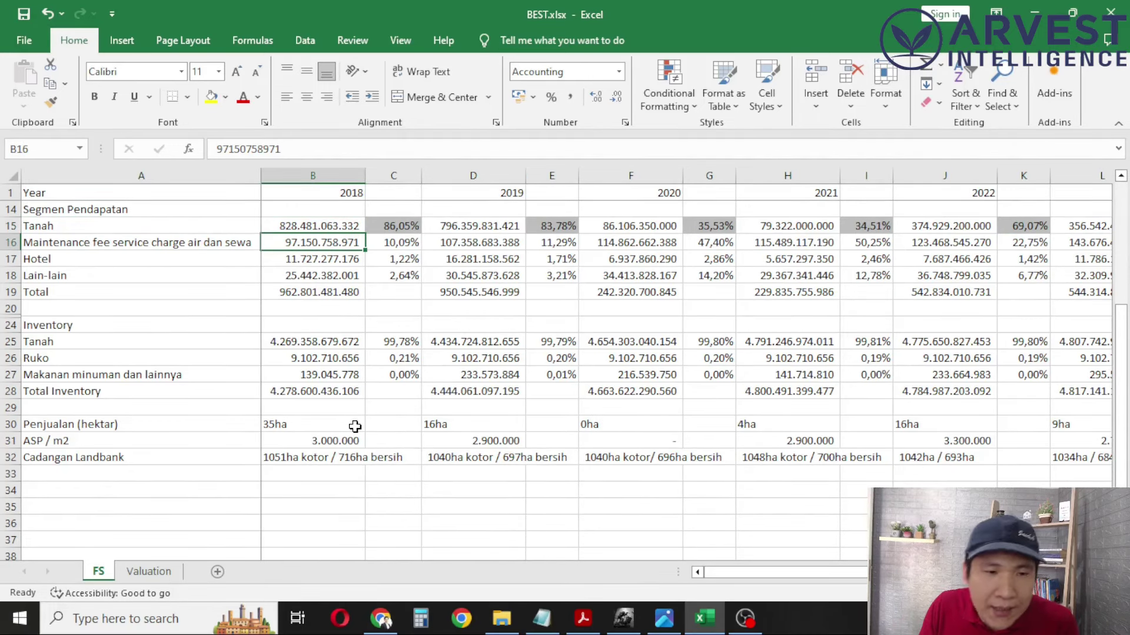
key(Left)
key(Right)
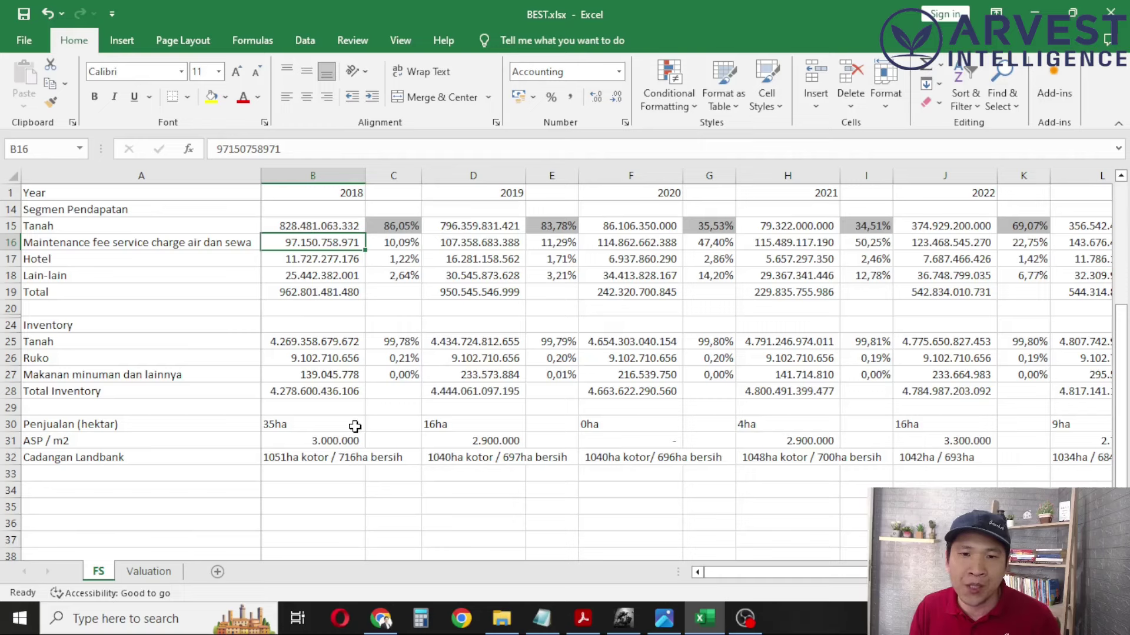
Examine the Maintenance fee service charge air dan sewa revenue and its share of the total from 2018 through 2024 Q1.
key(Right)
key(Right)
key(Right)
key(Right)
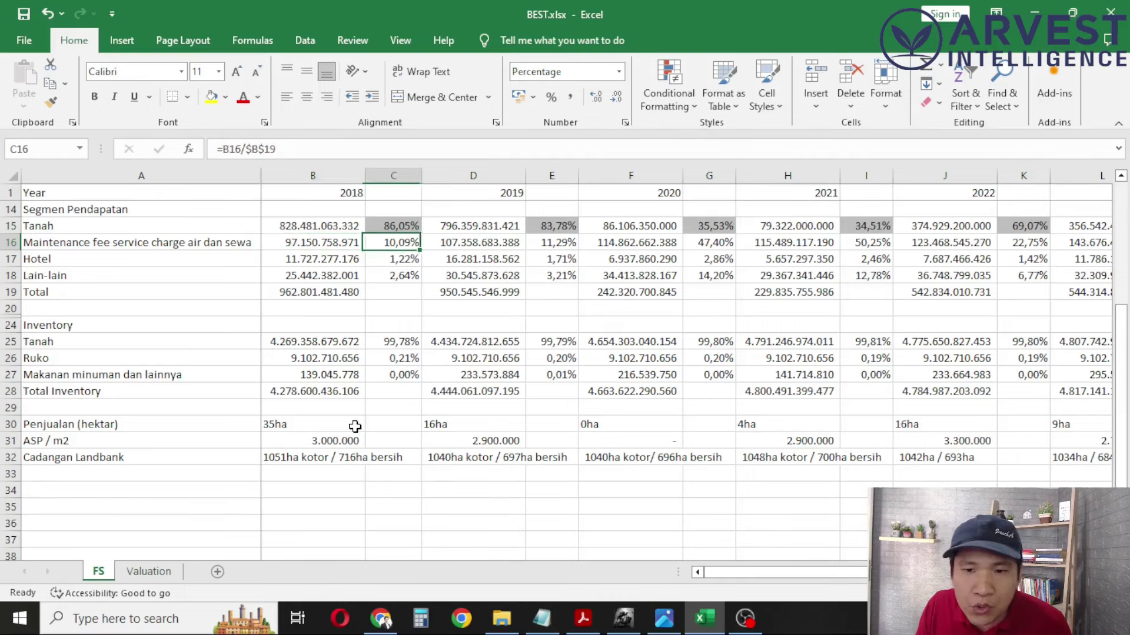
key(Right)
key(Right)
key(Right)
key(Right)
key(Right)
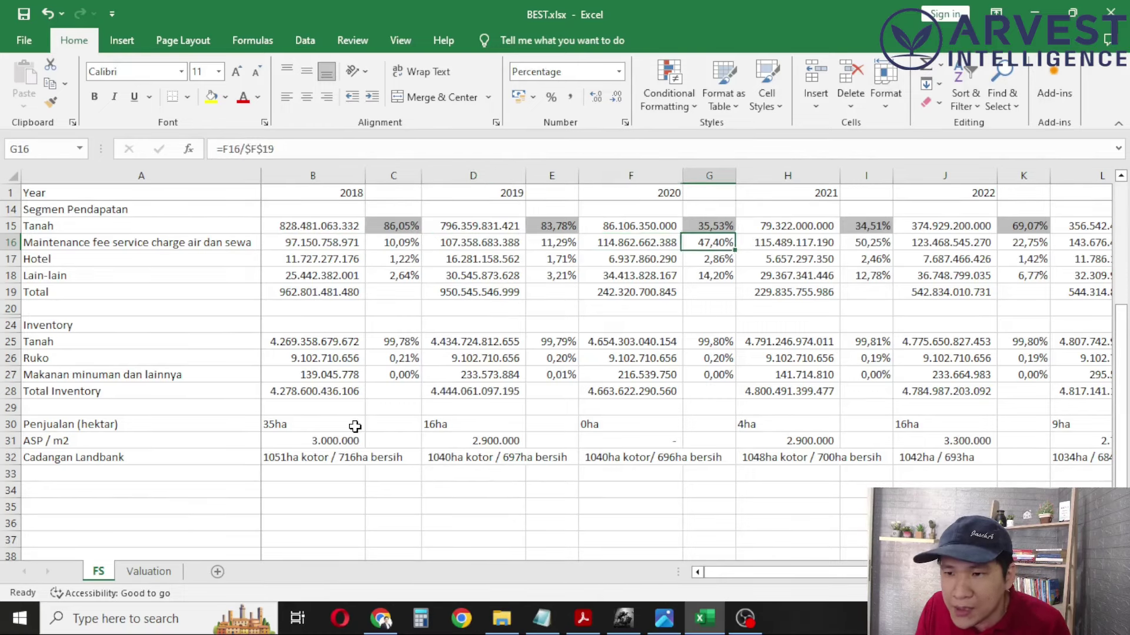
key(Right)
key(Right)
key(Right)
key(Right)
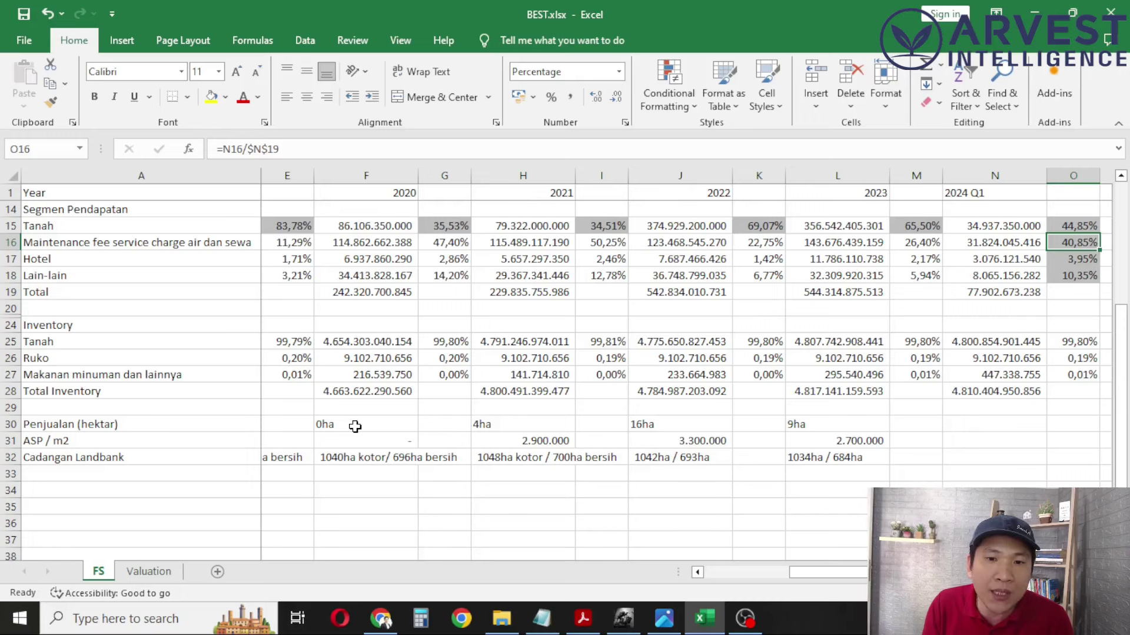
Go back along the Maintenance fee service charge air dan sewa row to its 2018 revenue.
key(Left)
key(Left)
key(Left)
key(Left)
key(Left)
key(Left)
key(Left)
key(Left)
key(Left)
key(Left)
key(Left)
key(Left)
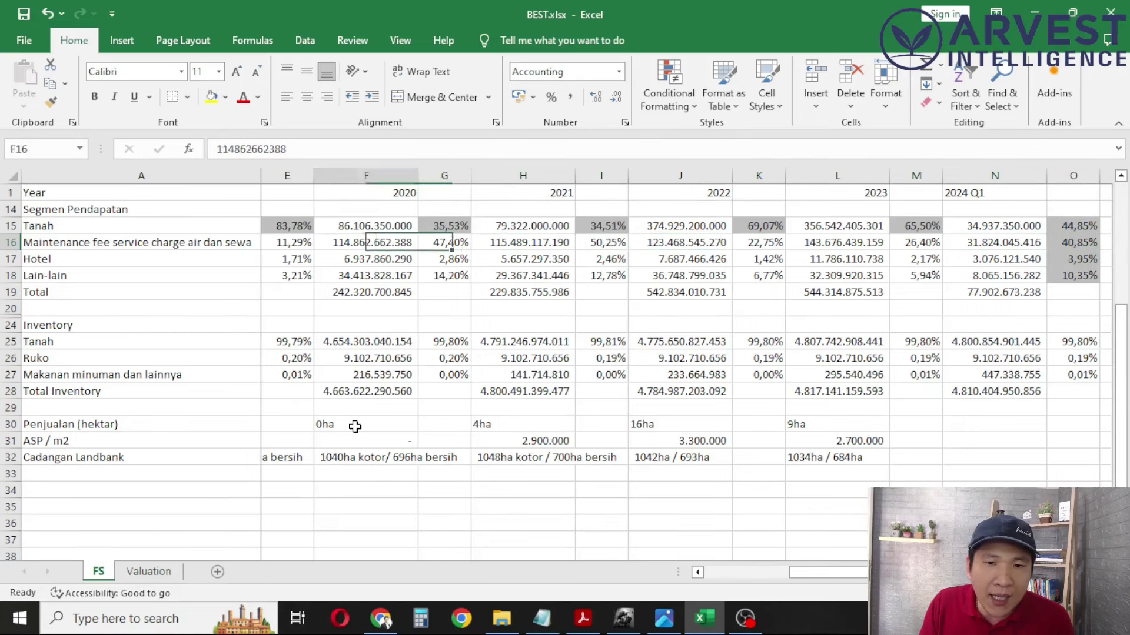
key(Left)
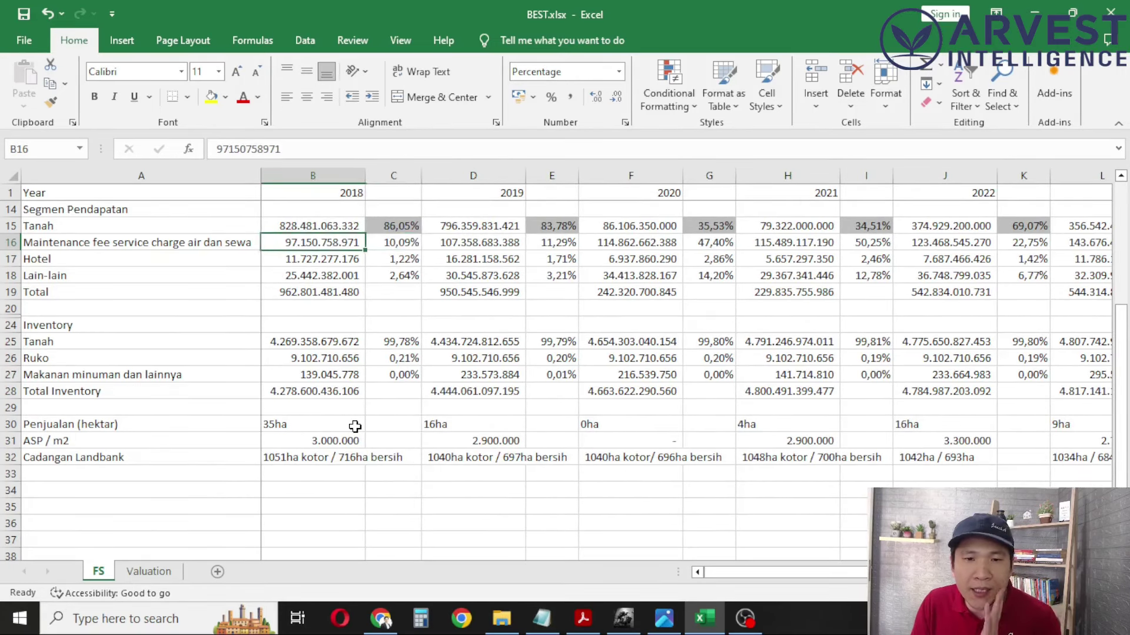
key(Left)
key(Right)
Compare the 2020 Beban umum dan administrasi and Beban keuangan with that year's maintenance fee revenue.
scroll(355, 426, up, 4)
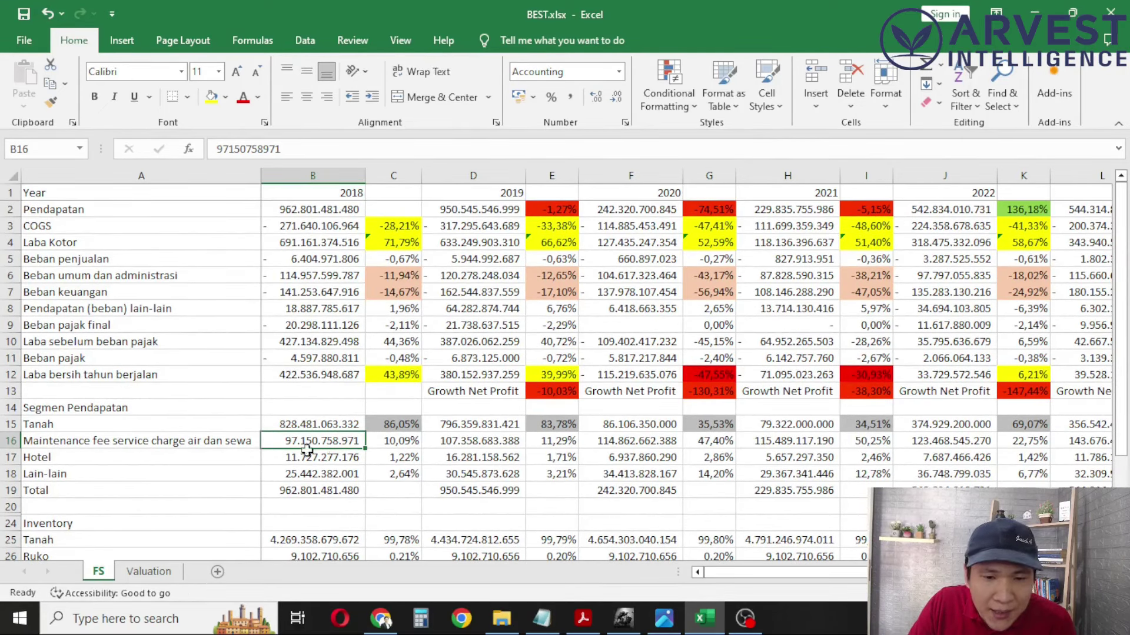
click(637, 270)
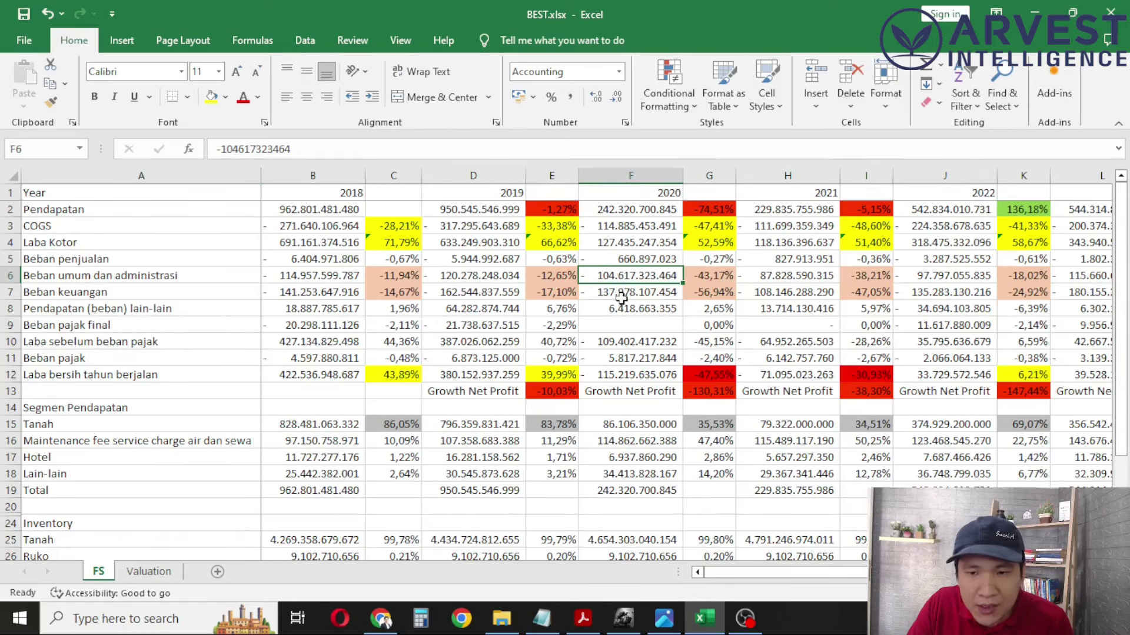
click(622, 294)
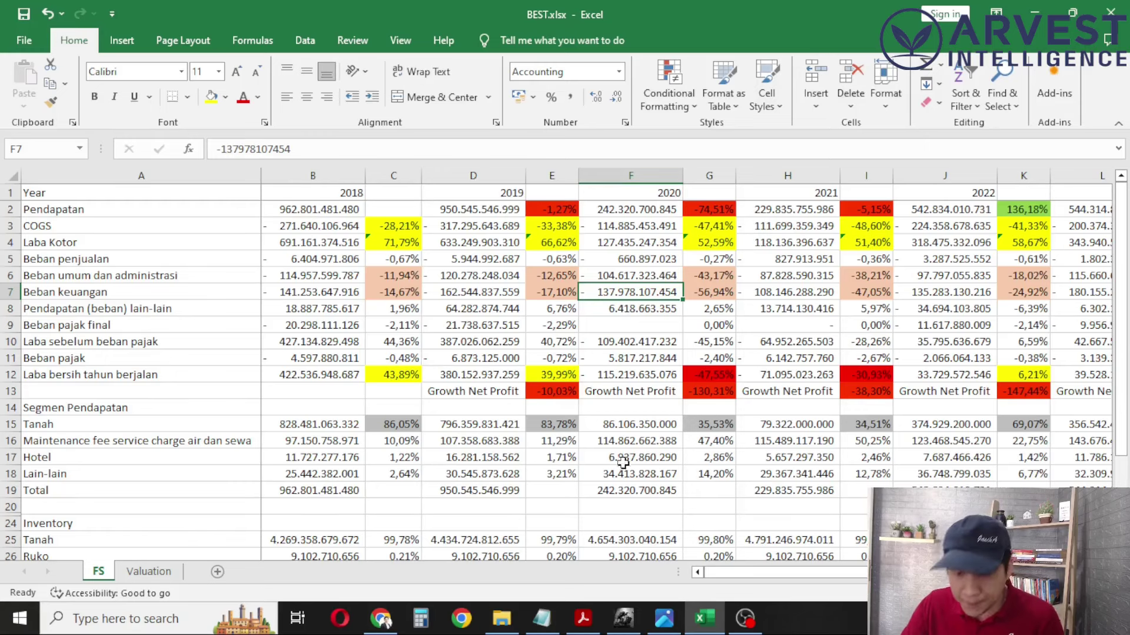
click(621, 441)
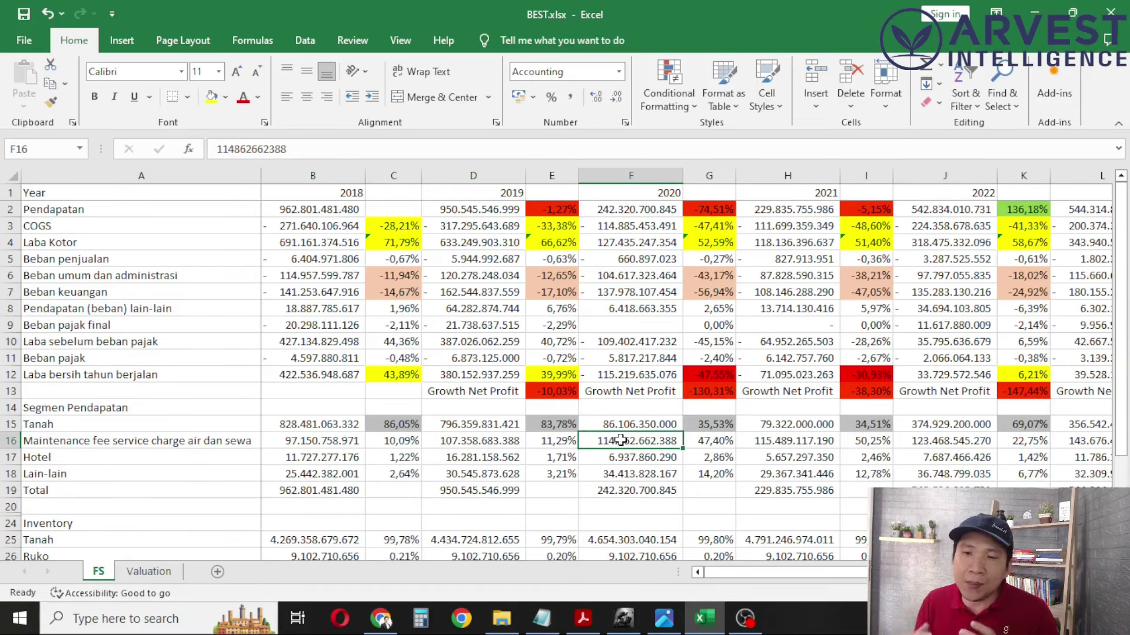
Switch to the BEST 31 Maret financial report in Acrobat and select the 2024 maintenance fee revenue and its cost of revenue.
click(582, 618)
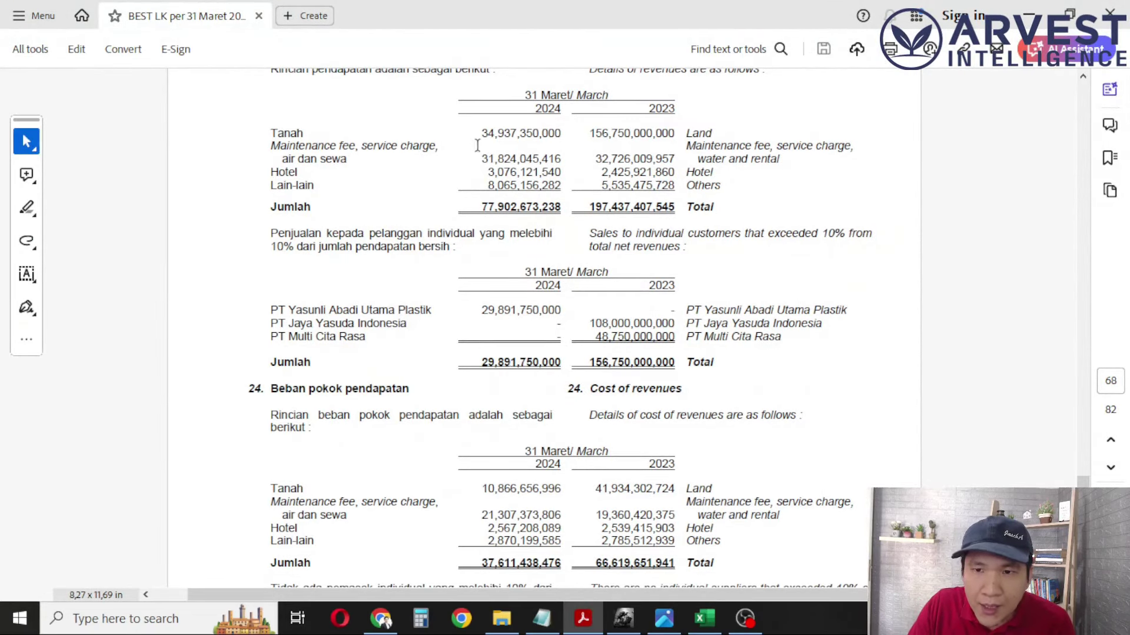
scroll(480, 147, up, 3)
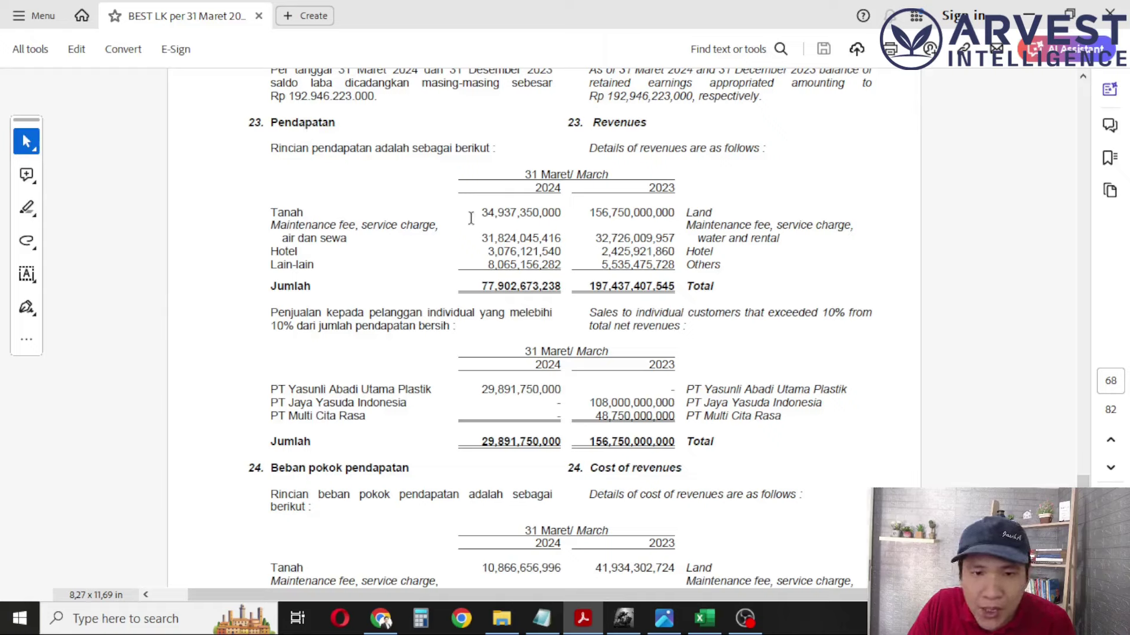
drag(483, 239, 561, 239)
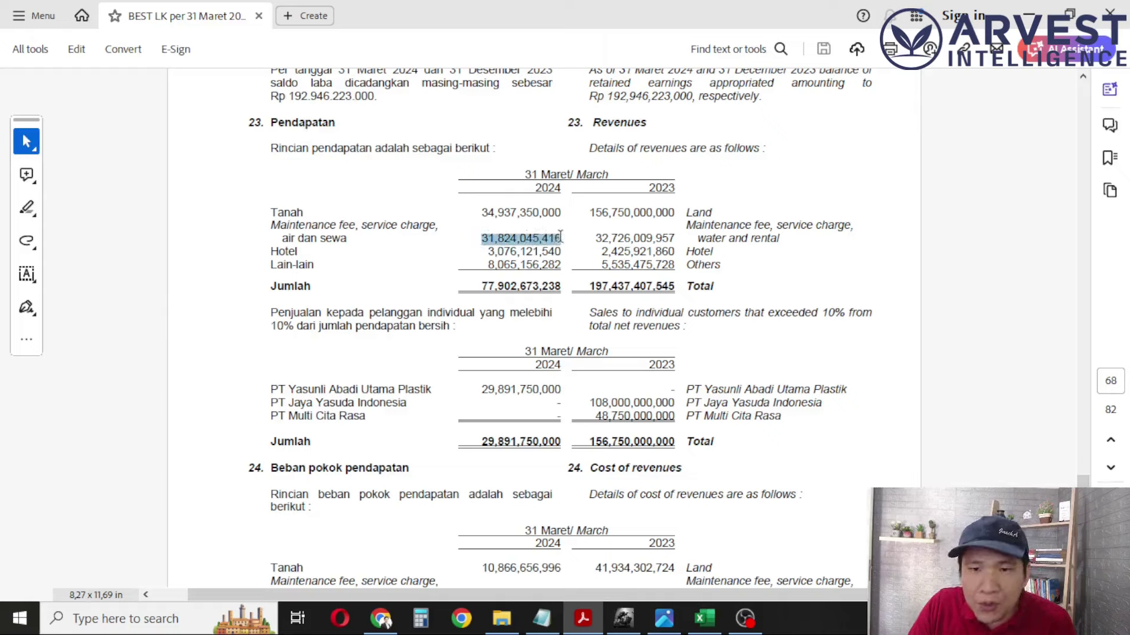
scroll(417, 217, down, 3)
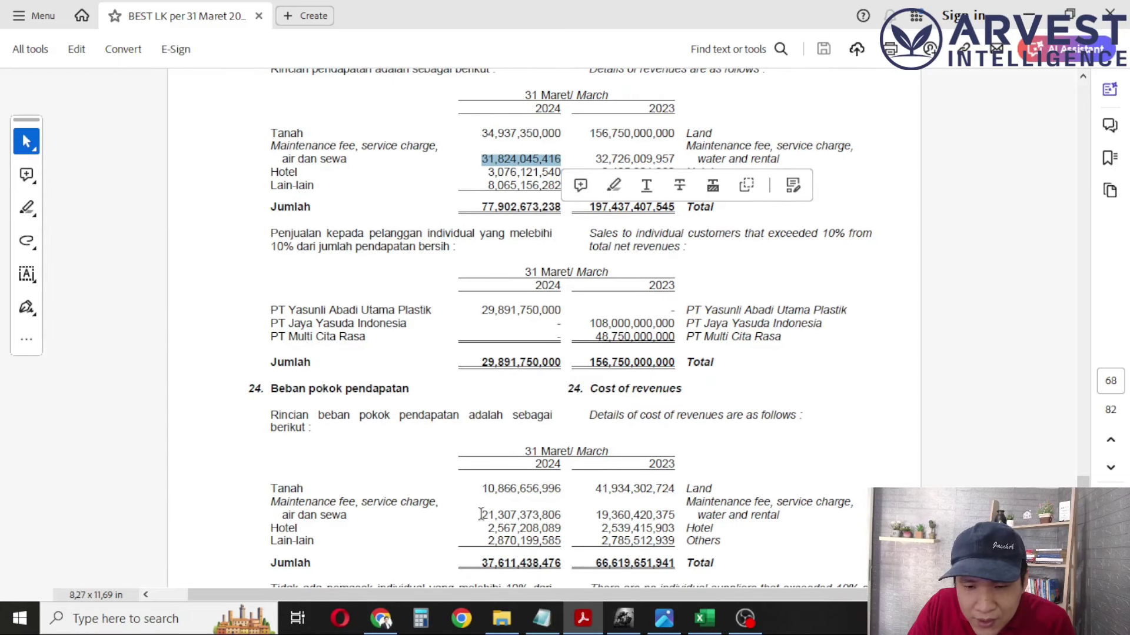
drag(481, 515, 559, 513)
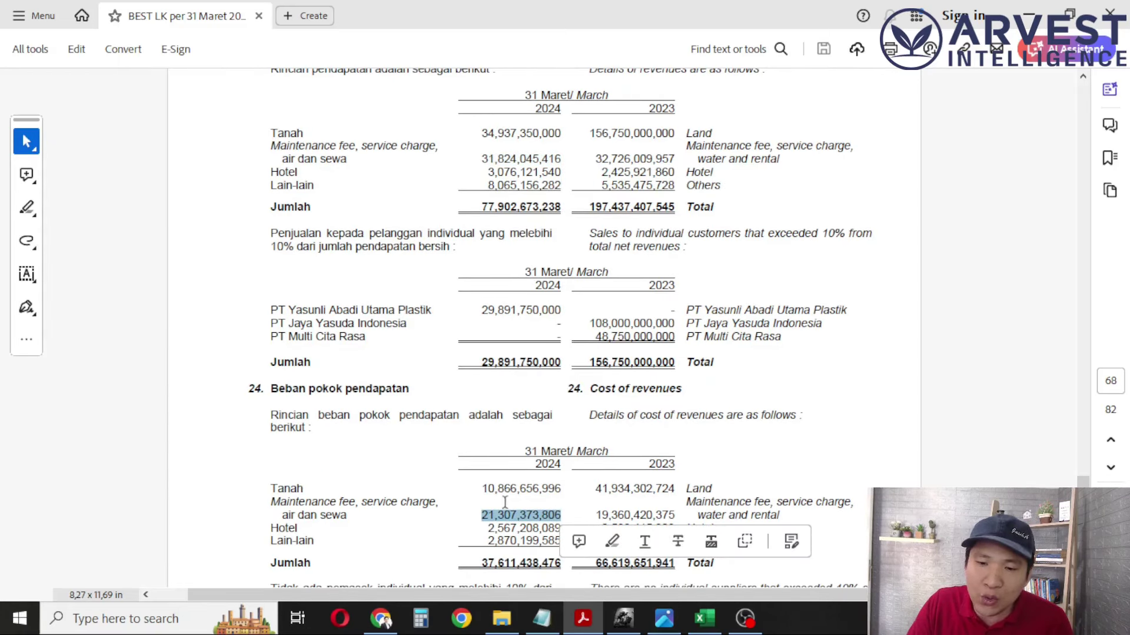
Select the March 2023 maintenance fee revenue and its cost of revenue to compare them with the 2024 figures.
click(603, 161)
drag(593, 158, 676, 160)
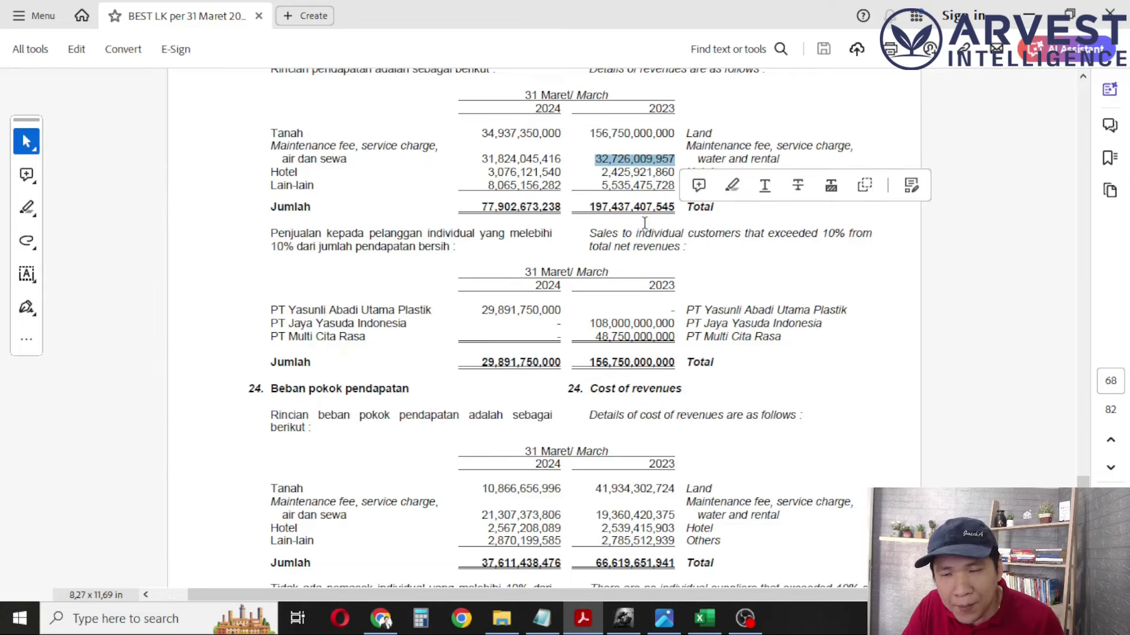
scroll(600, 459, down, 3)
drag(596, 437, 676, 436)
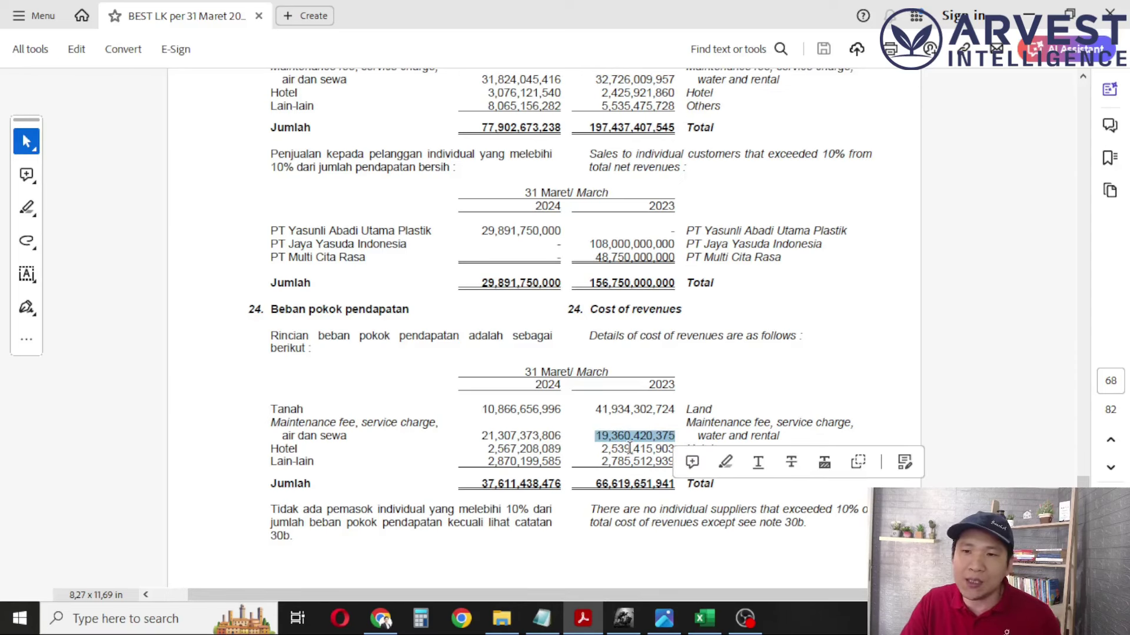
scroll(629, 448, up, 3)
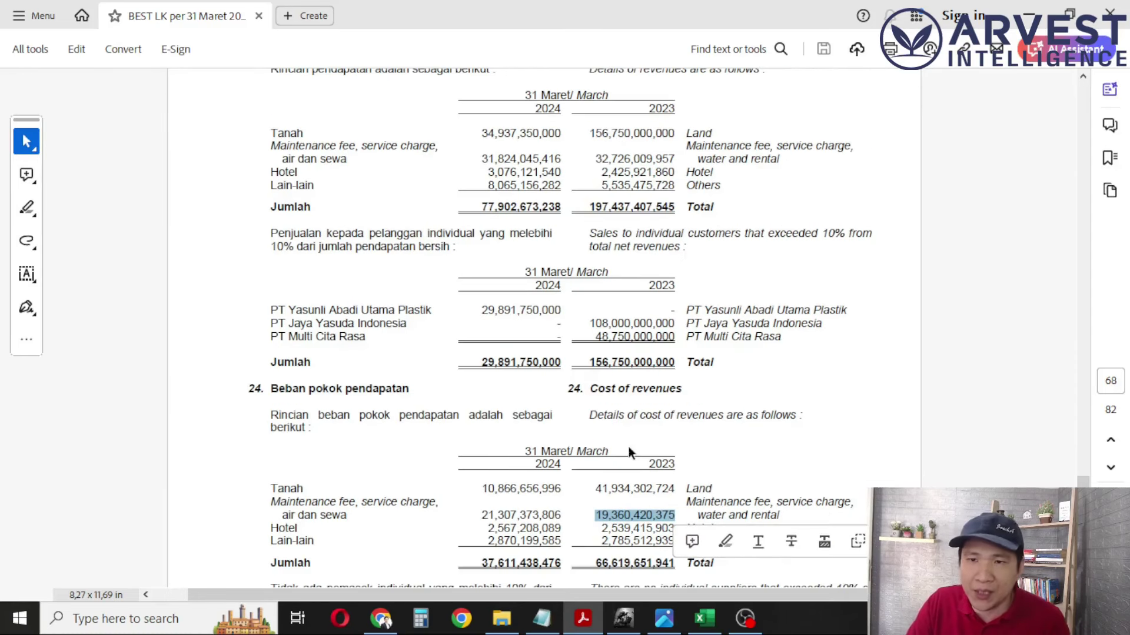
click(521, 159)
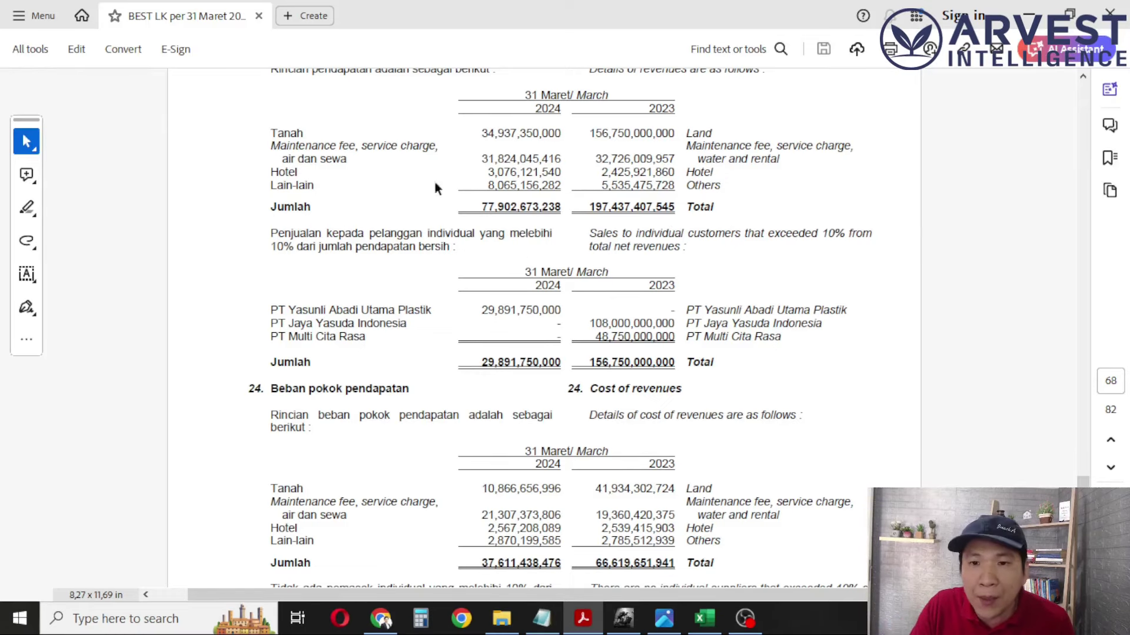
Switch back to the BEST.xlsx workbook and select the Tanah row label in the Inventory section.
click(698, 629)
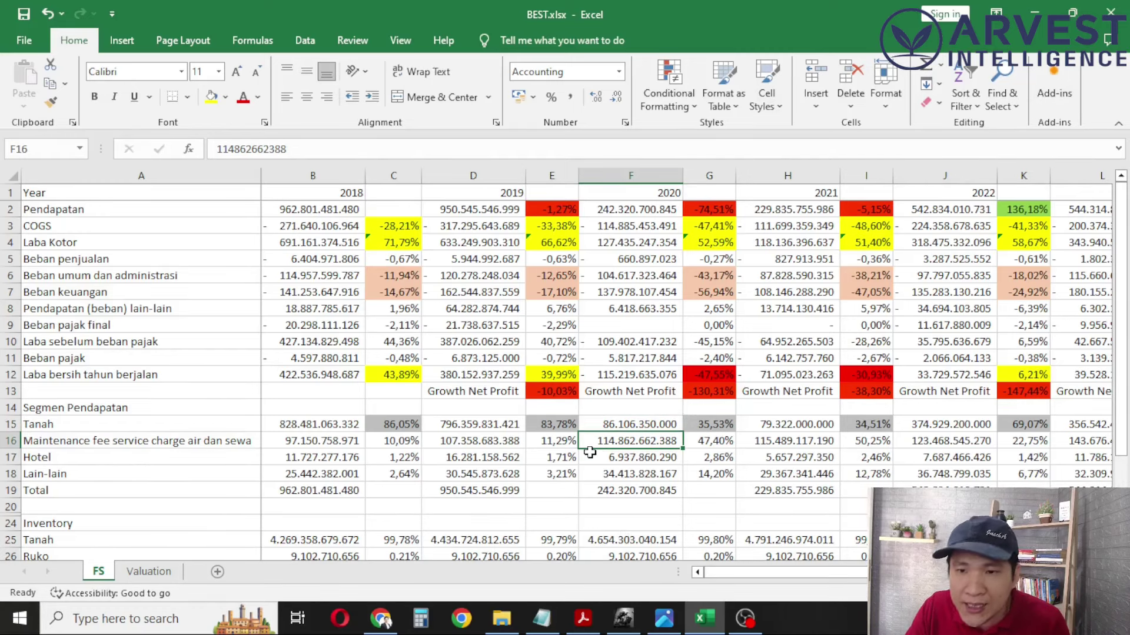
scroll(590, 454, down, 1)
scroll(590, 454, down, 1)
scroll(590, 454, down, 4)
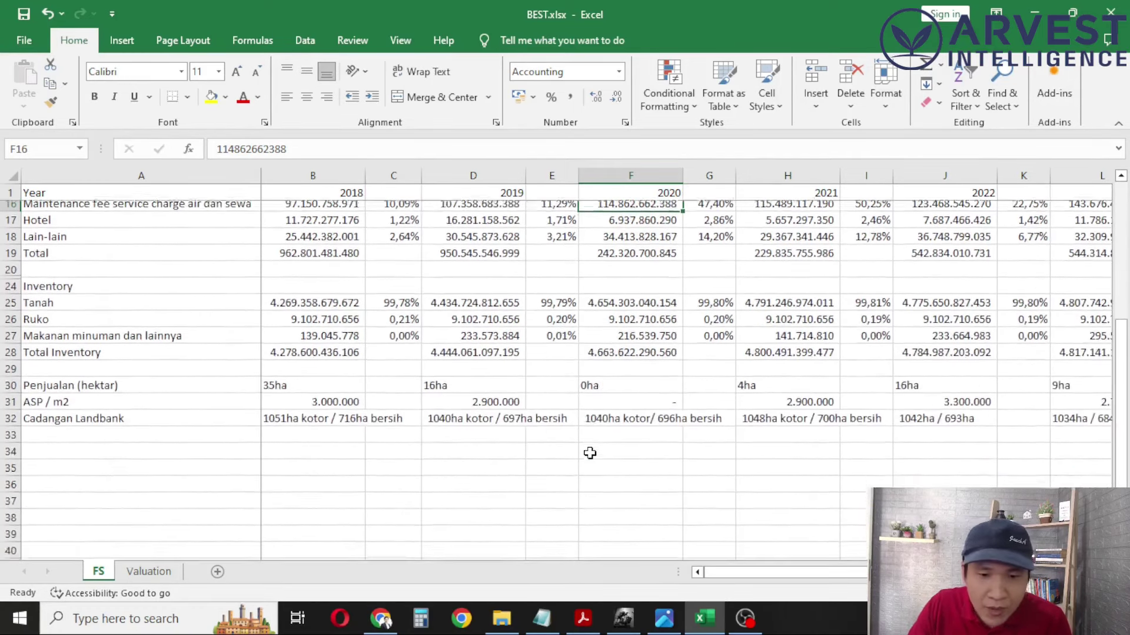
click(327, 253)
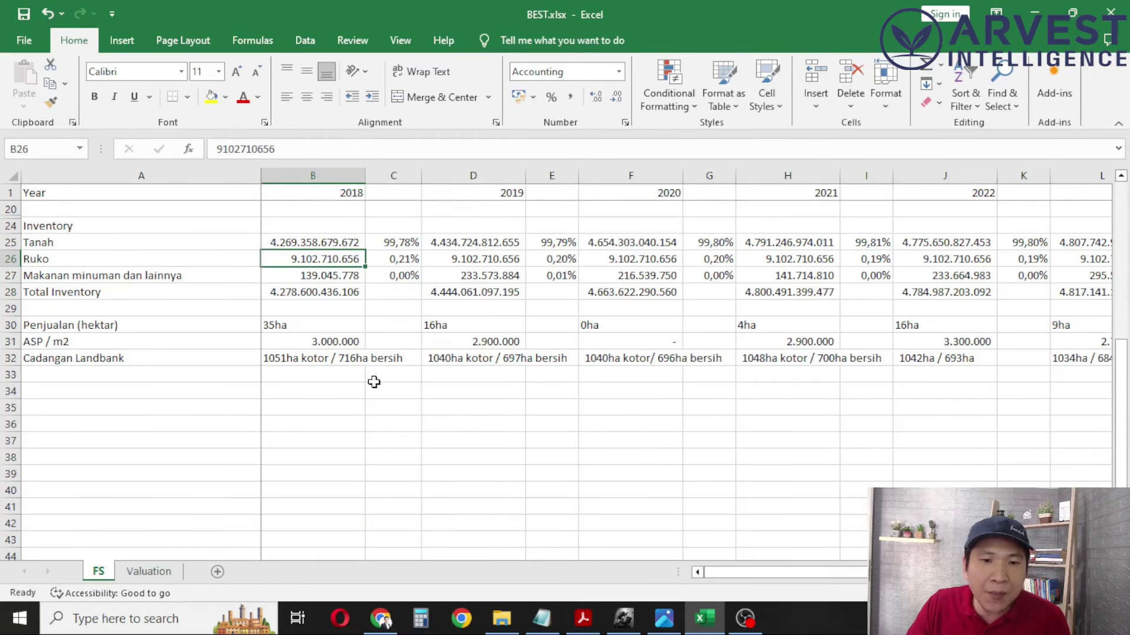
scroll(344, 343, up, 1)
click(88, 295)
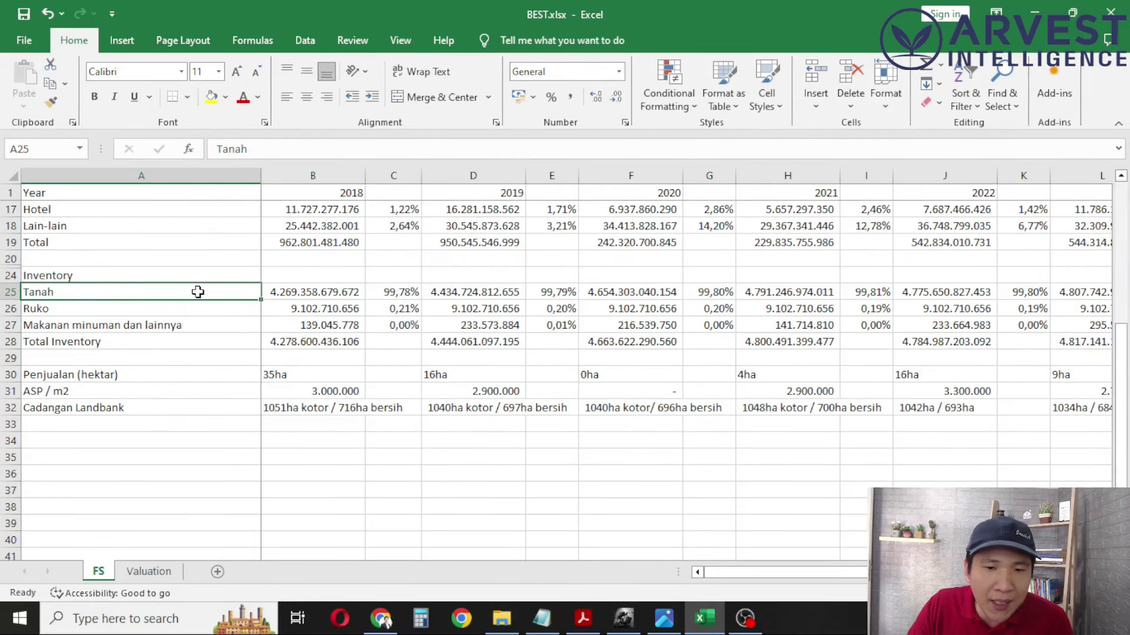
Look through the Ruko inventory figures across the yearly columns, starting from 2018.
click(136, 311)
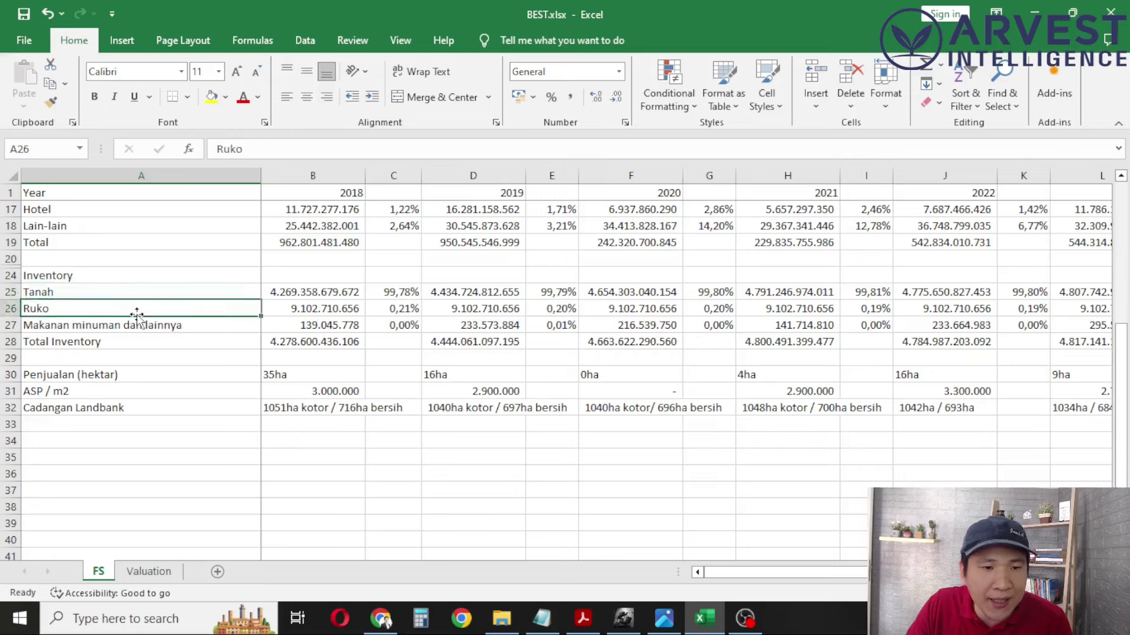
key(Right)
key(Right)
key(Right)
key(Right)
key(Right)
key(Right)
key(Right)
key(Right)
key(Right)
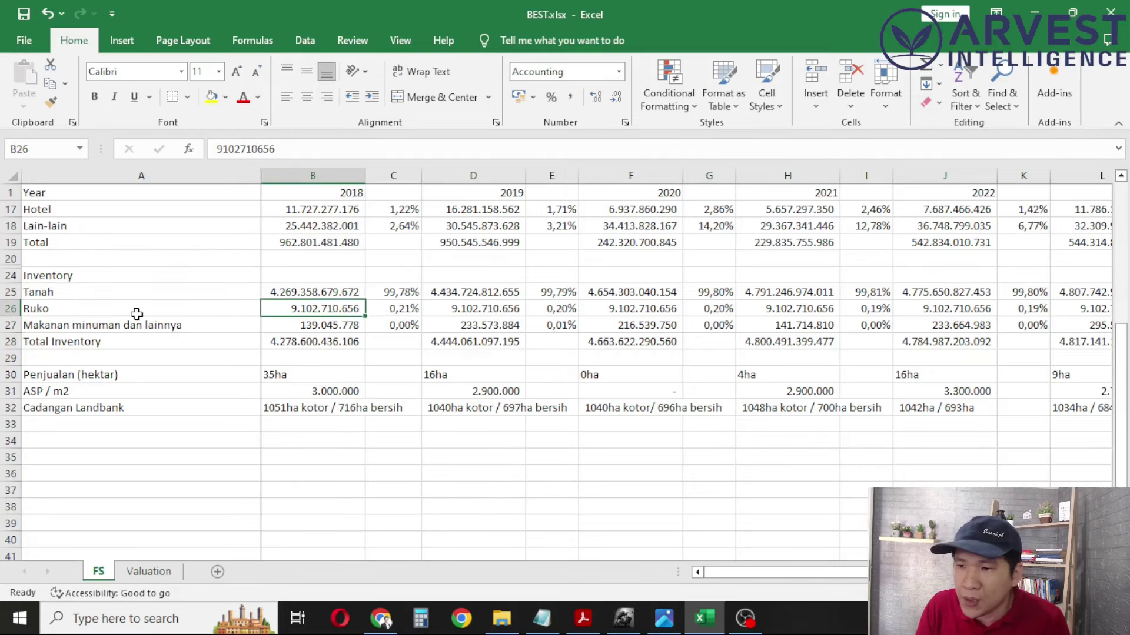
Examine the Tanah inventory value and its percentage of total inventory for 2024 Q1 and 2023.
key(Up)
key(Right)
key(Right)
key(Right)
key(Right)
key(Right)
key(Right)
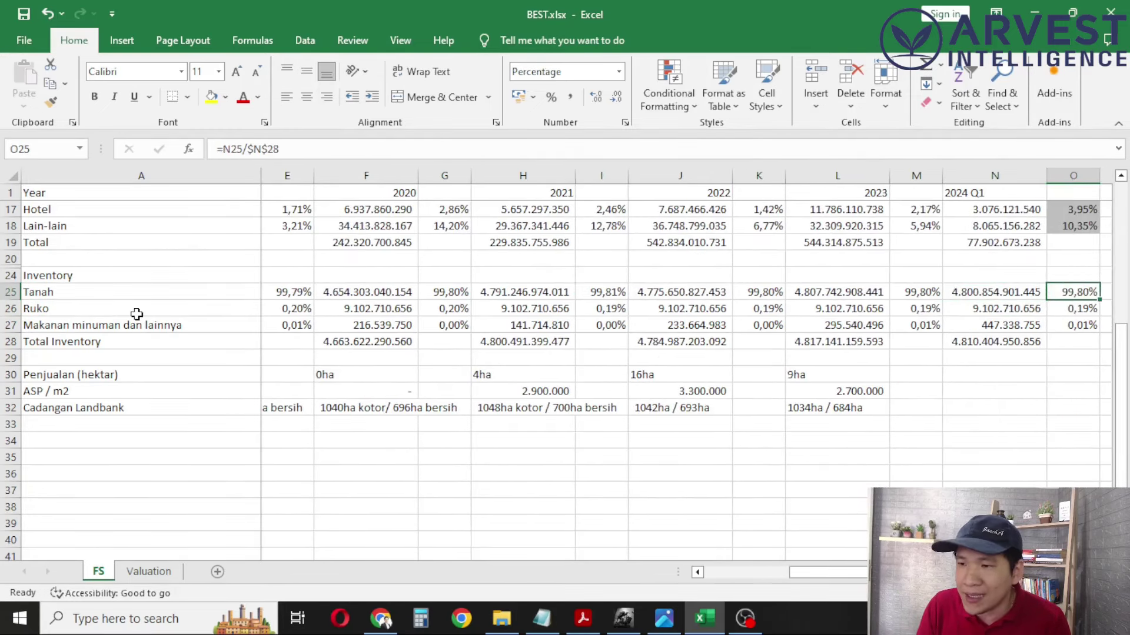
key(Left)
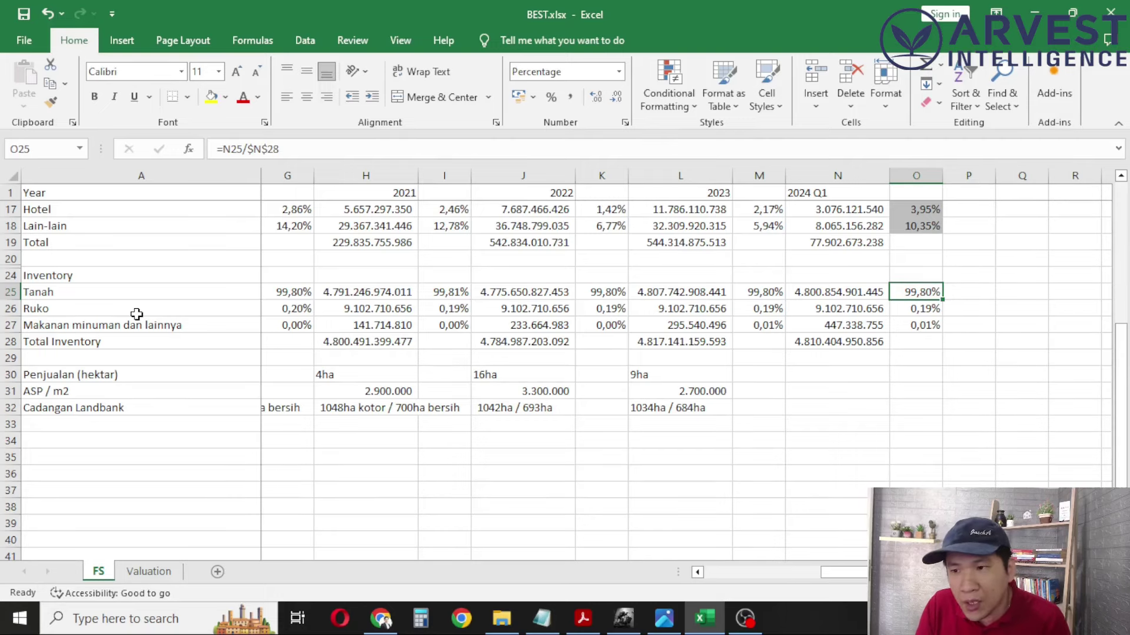
key(Left)
key(Left)
key(Left)
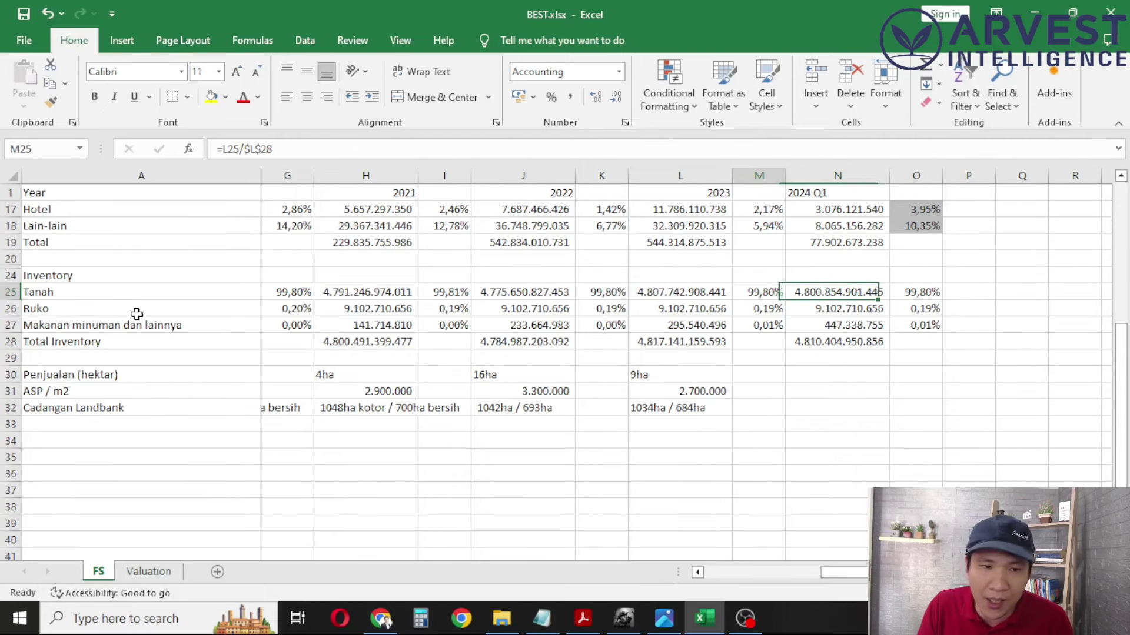
Return to the 2018 Tanah inventory value and compare it with the 2019 and 2020 figures.
key(Home)
key(Right)
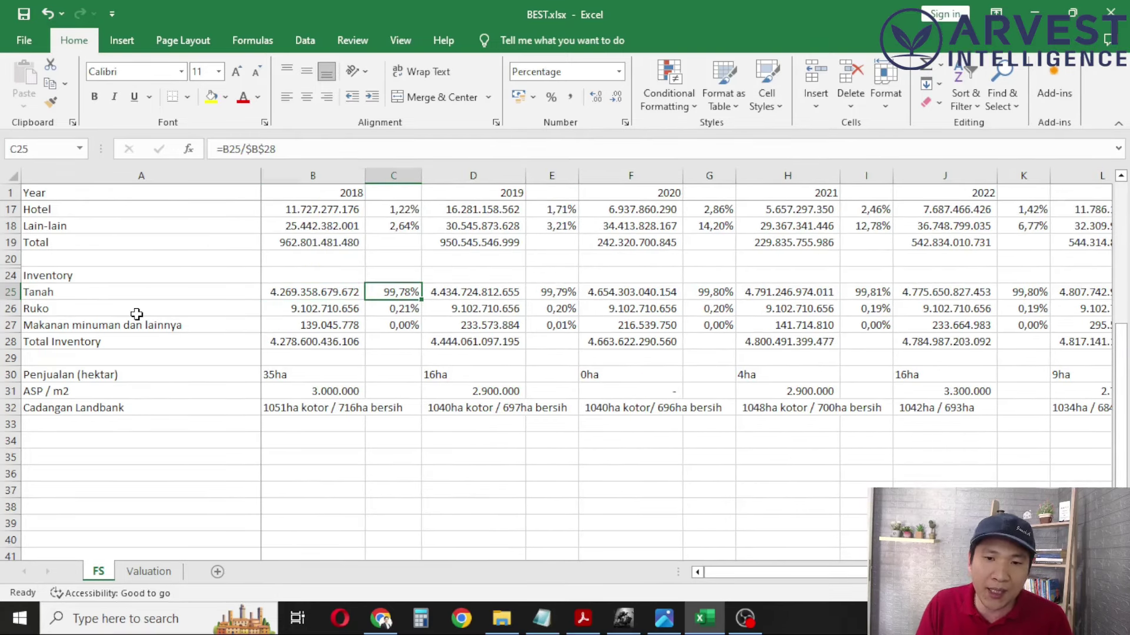
key(Left)
key(Right)
key(Right)
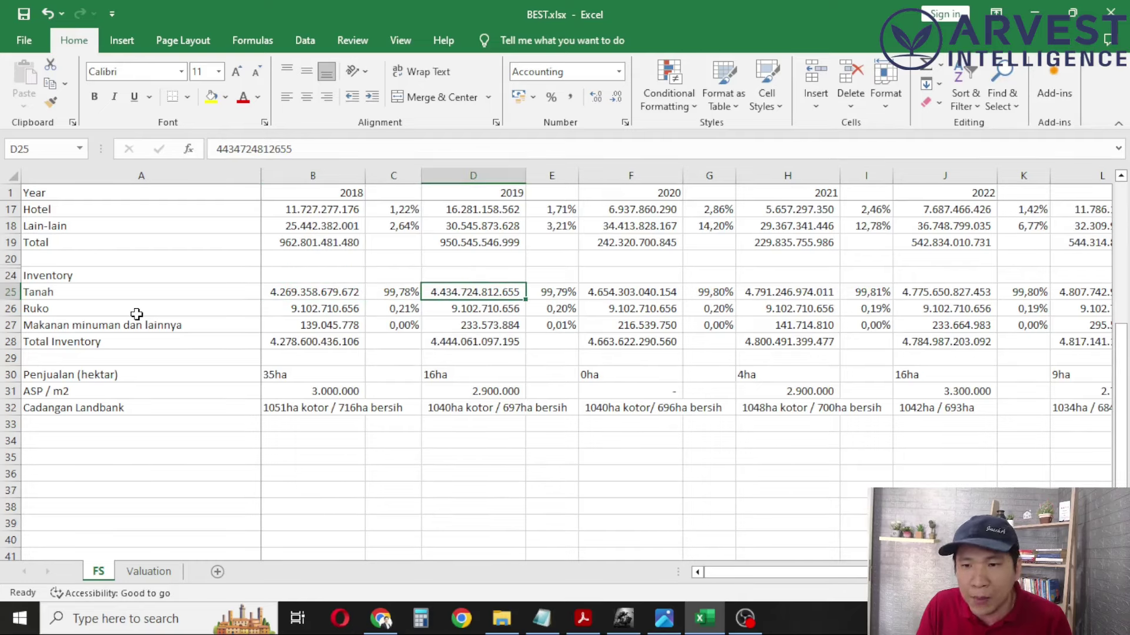
key(Right)
key(Right)
key(Right)
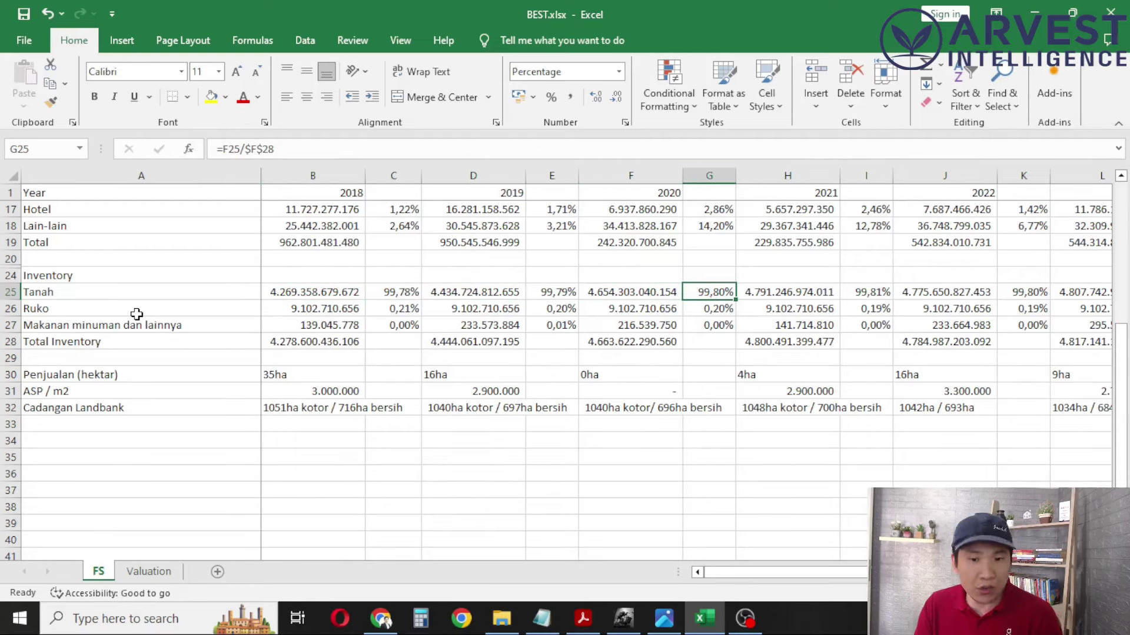
Select the 2018 Penjualan (hektar) cell to review the land area sold that year.
key(Down)
key(Down)
key(Down)
key(Down)
key(Down)
key(Left)
key(Left)
key(Left)
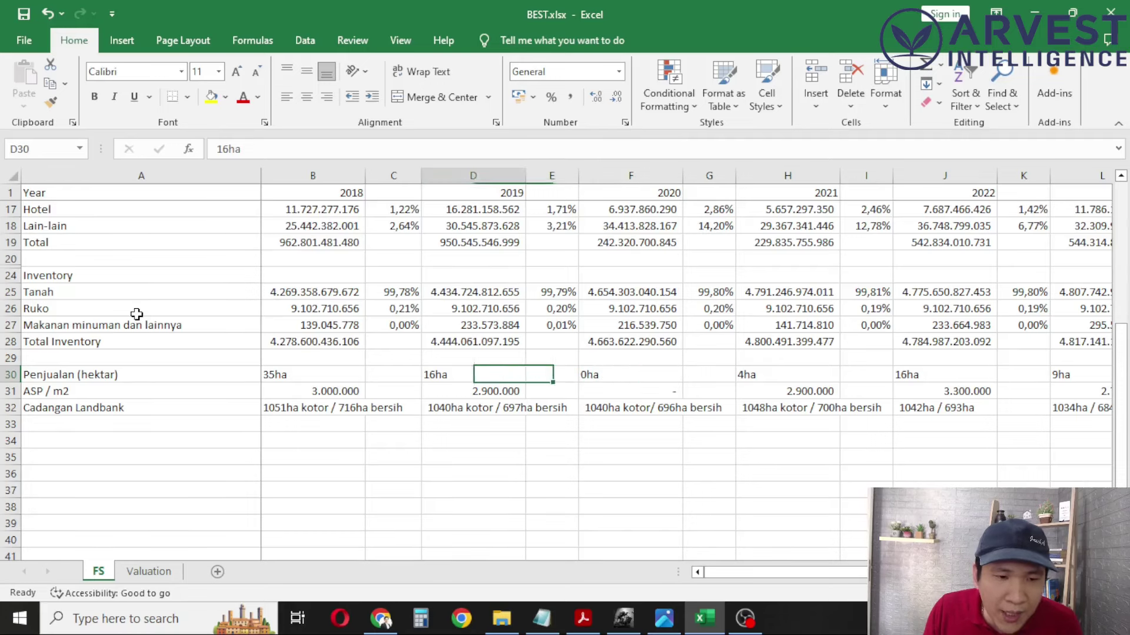
key(Left)
key(Left)
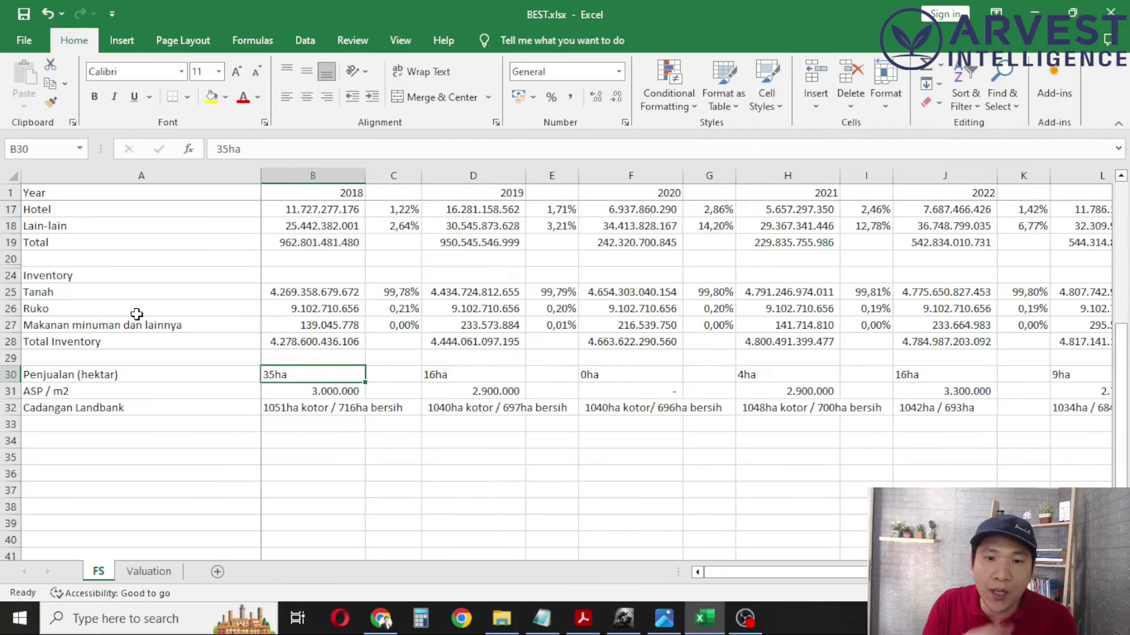
Bring the land revenue rows into view and compare the 2019 and 2020 Penjualan (hektar) figures.
scroll(176, 324, up, 2)
scroll(320, 213, down, 1)
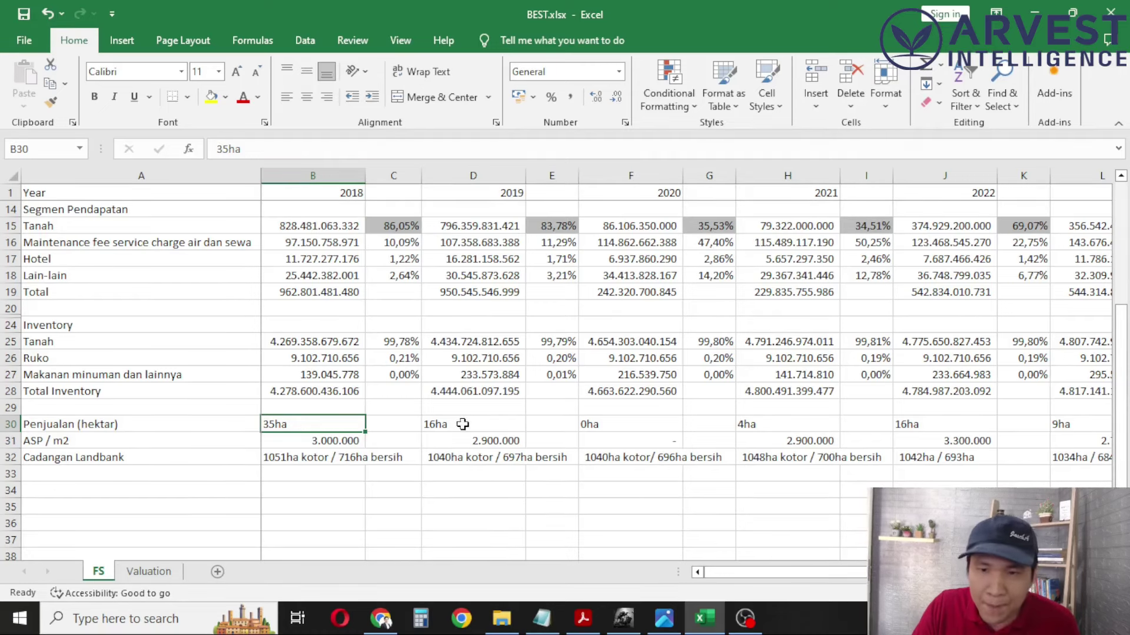
click(435, 424)
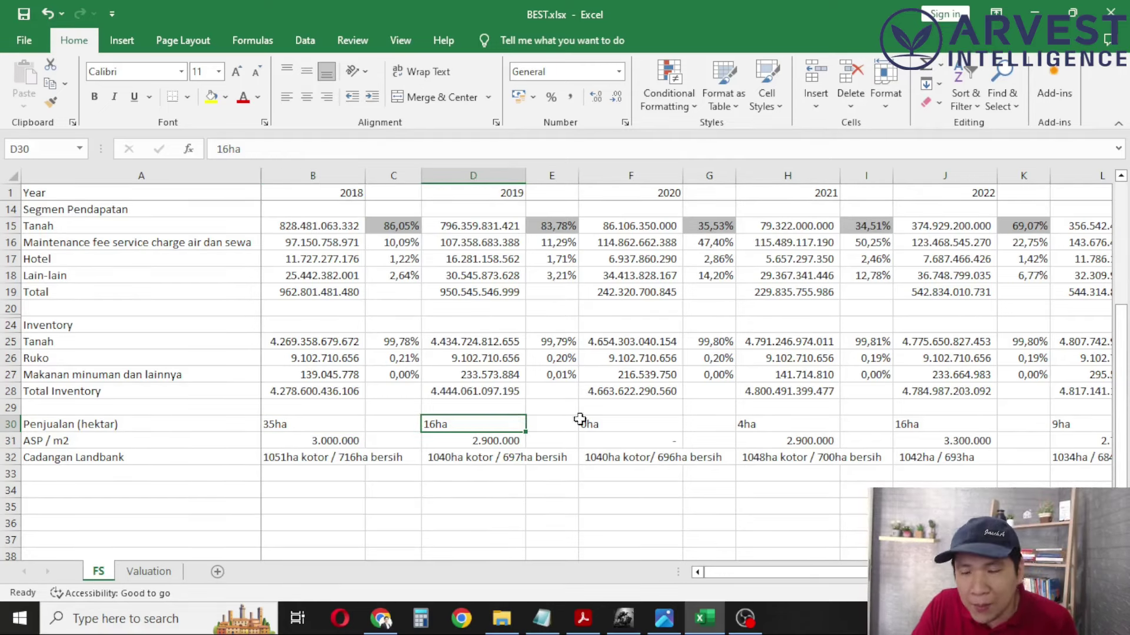
click(654, 422)
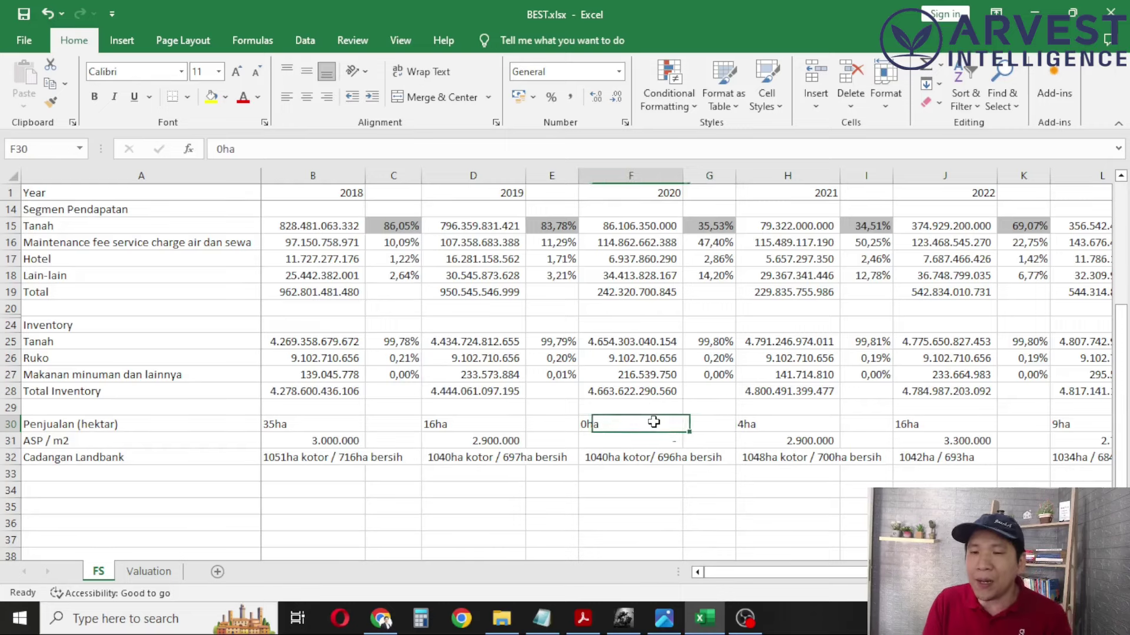
key(Left)
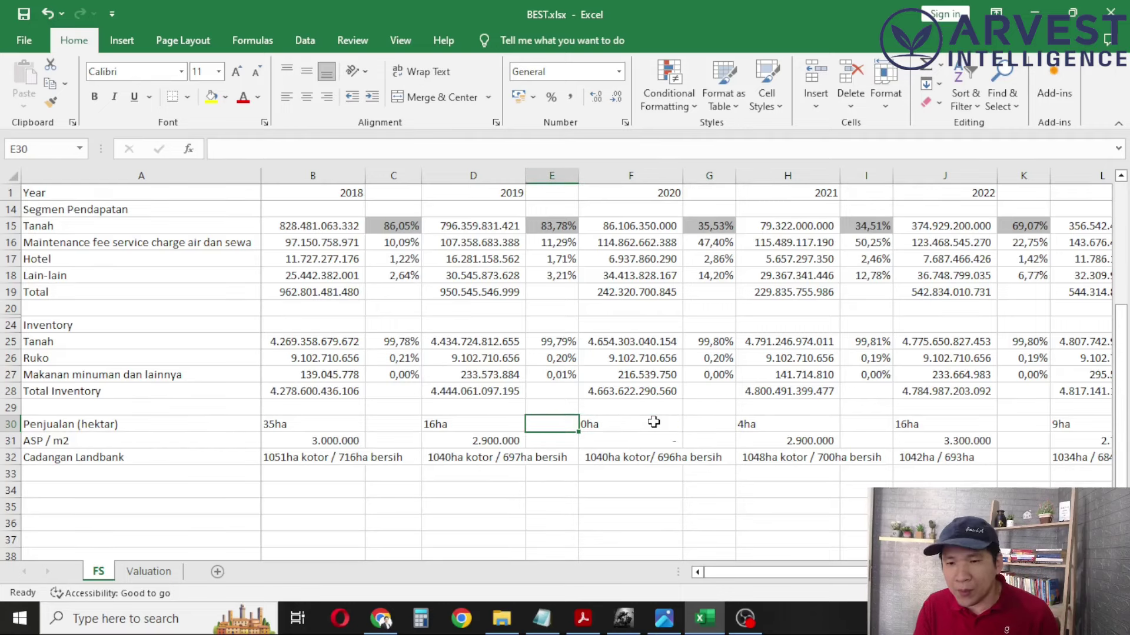
key(Right)
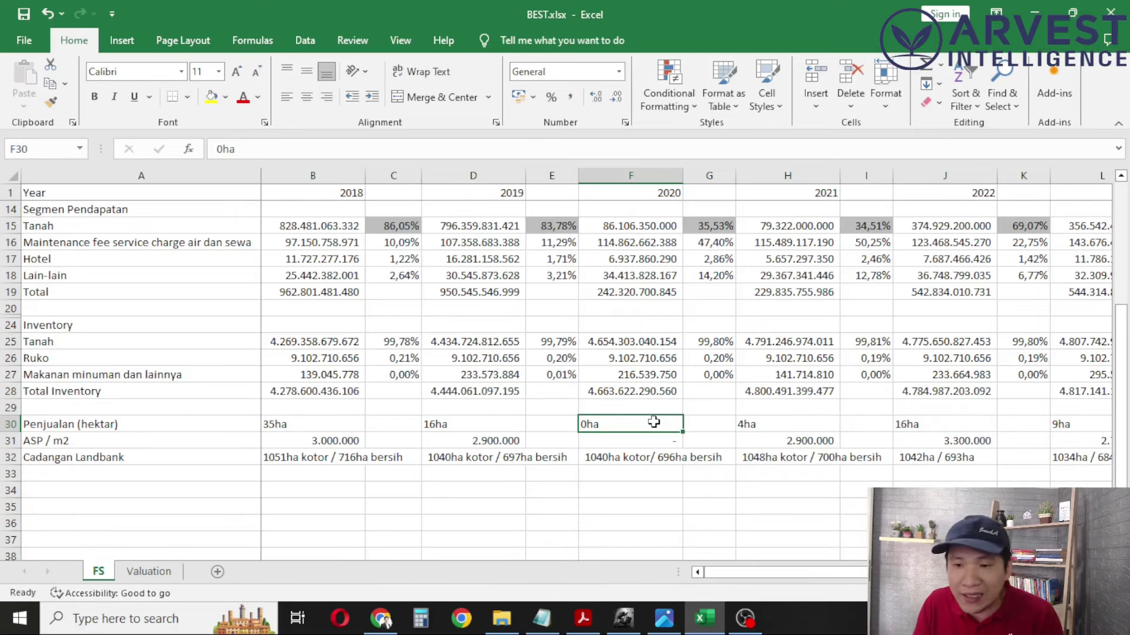
Check the Penjualan (hektar) entries for 2021, 2022, 2023 and 2024 Q1.
key(Right)
key(Right)
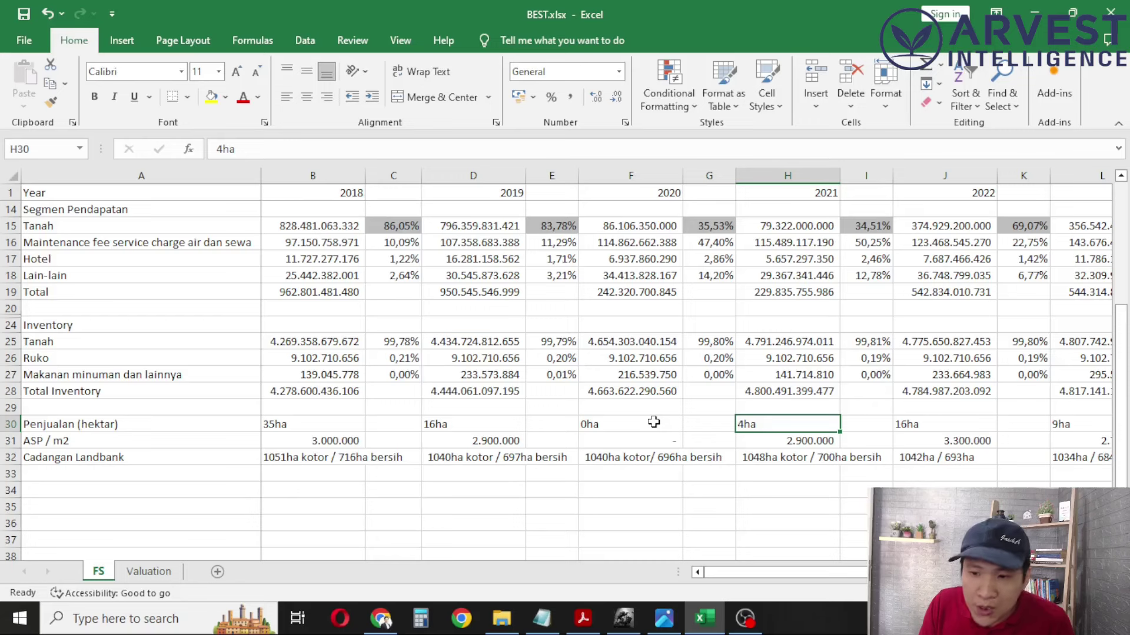
key(Right)
key(Right)
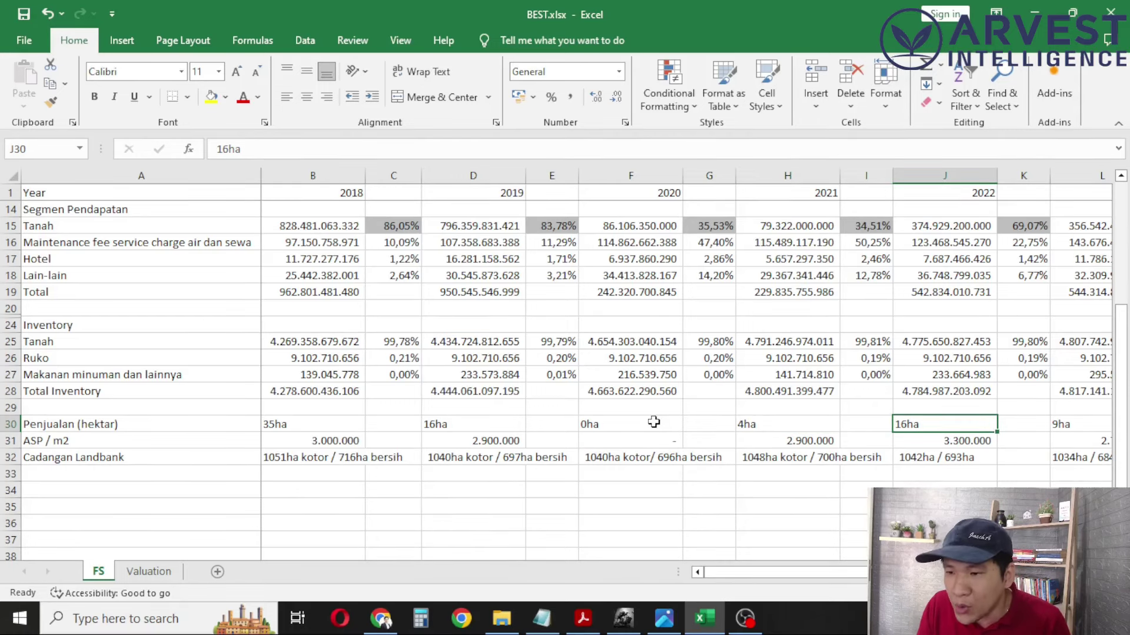
key(Right)
key(Right)
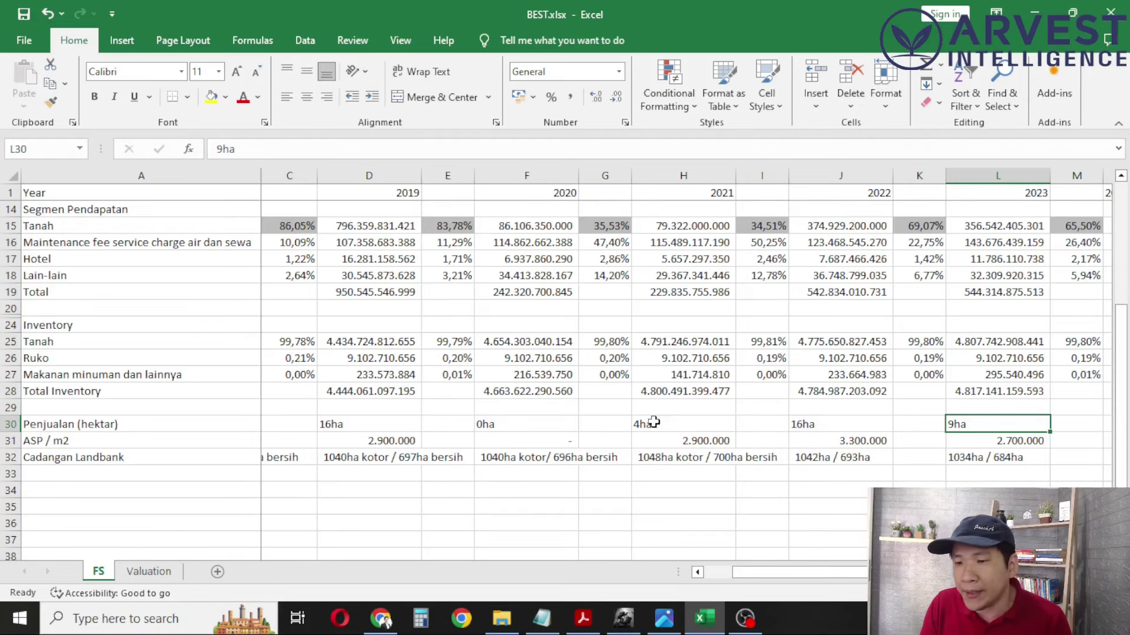
key(Right)
key(Right)
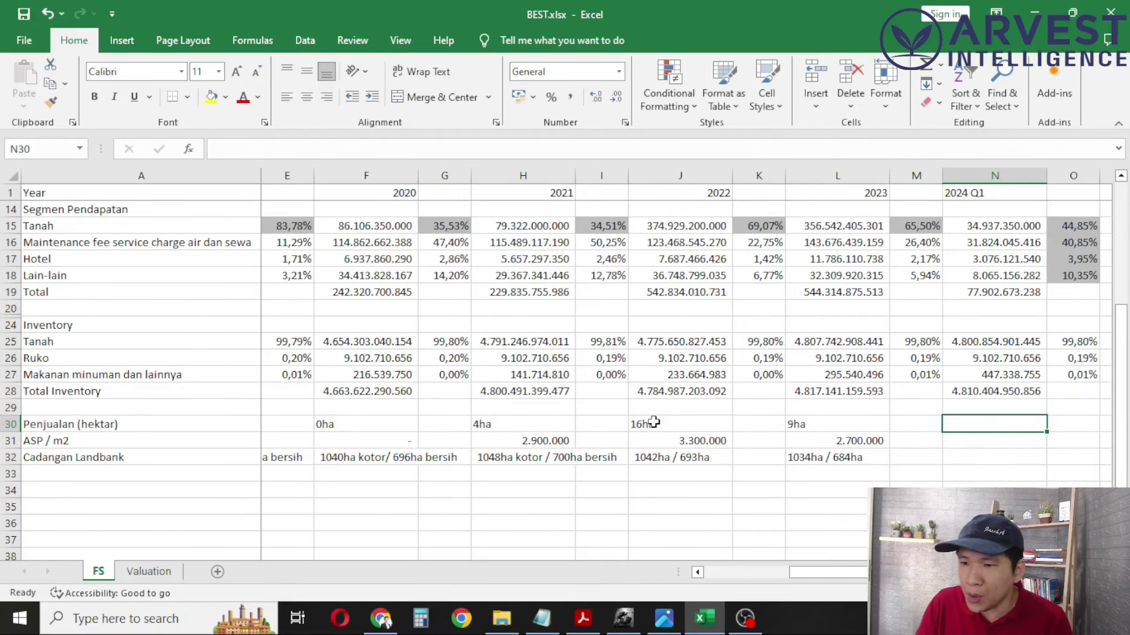
key(Left)
key(Left)
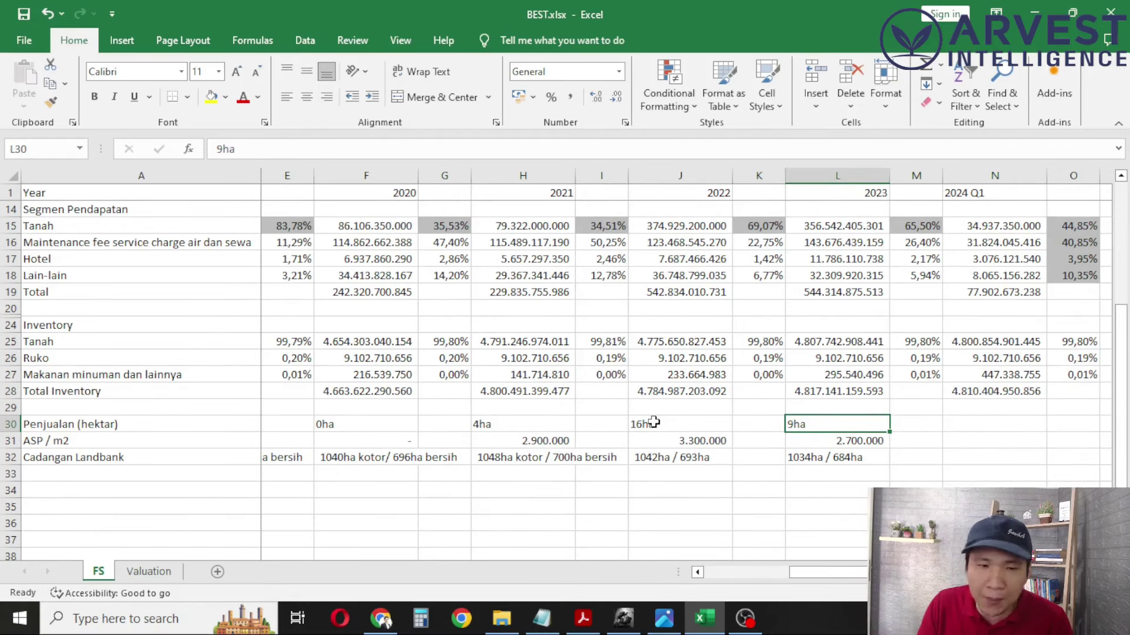
key(Right)
key(Right)
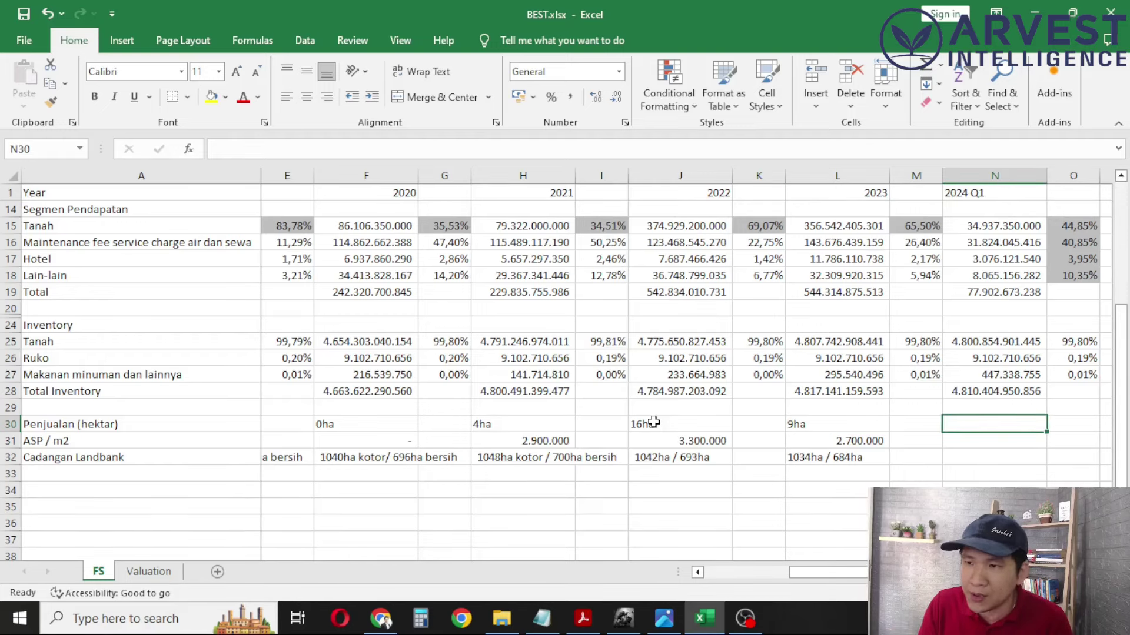
Return to the 2018 column and compare the ASP / m2 values for 2018 and 2019.
key(Left)
key(Left)
key(Left)
key(Left)
key(Left)
key(Left)
key(Left)
key(Left)
key(Left)
key(Left)
key(Left)
key(Left)
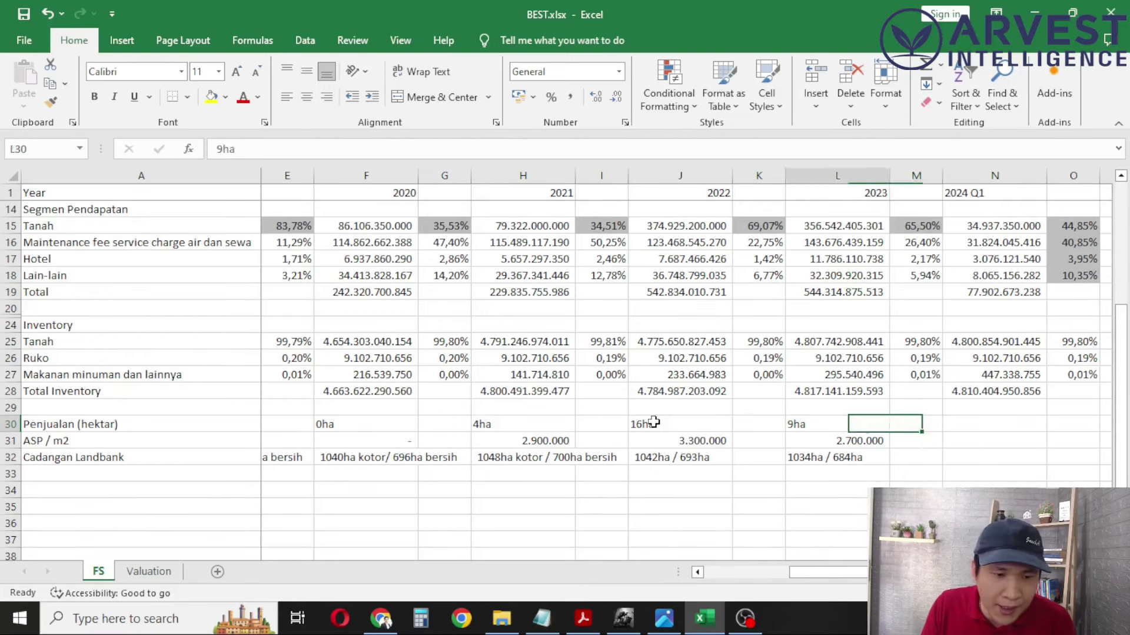
key(Down)
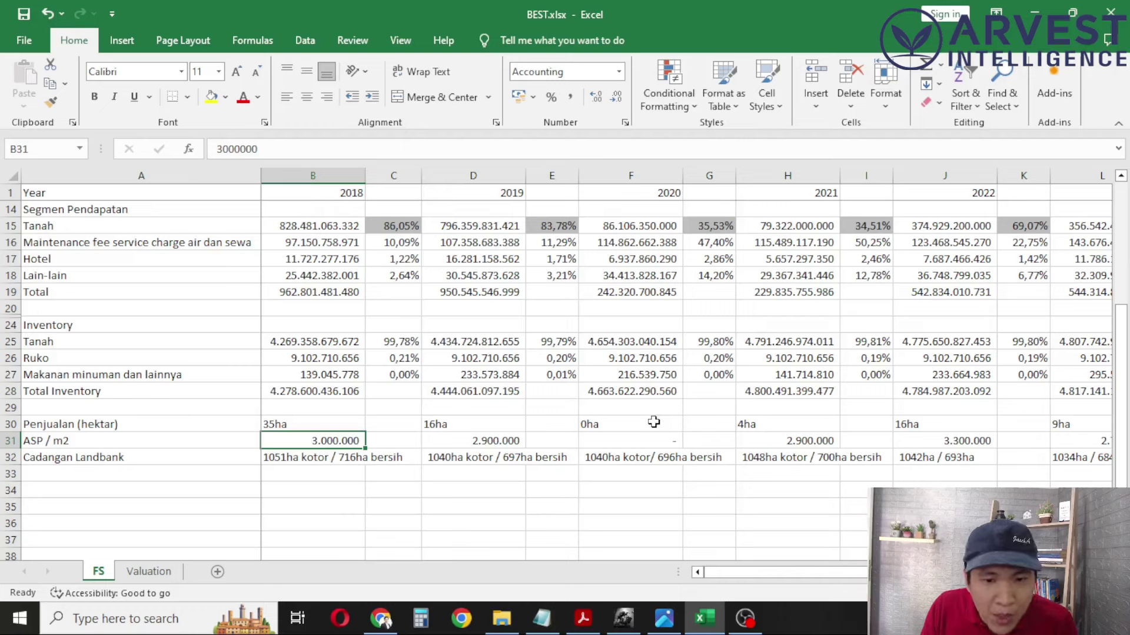
key(Right)
key(Right)
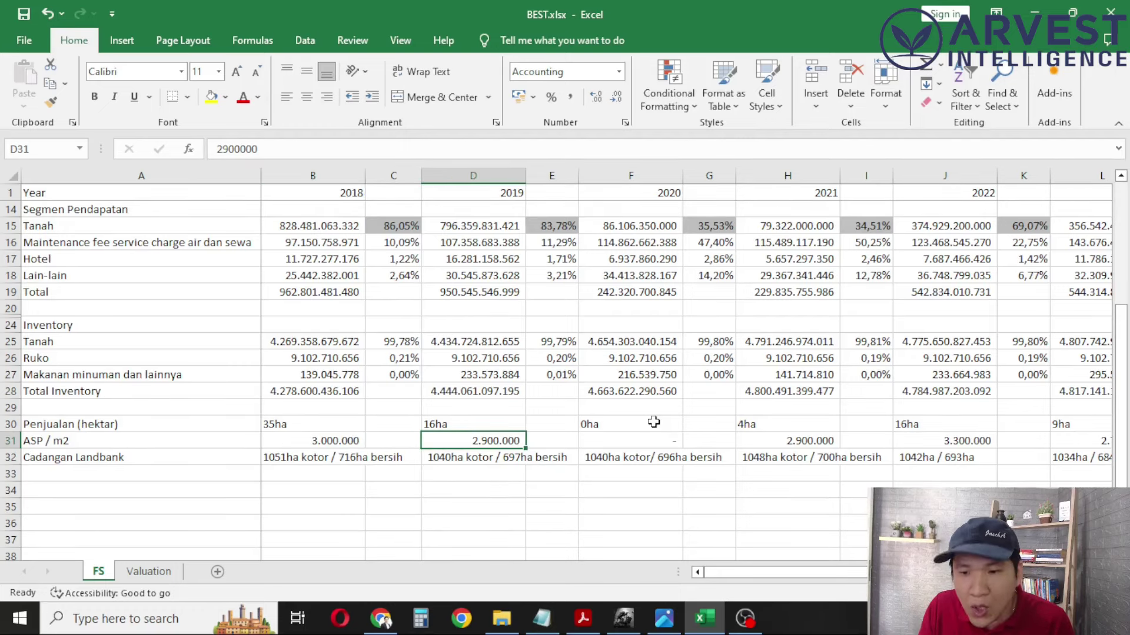
Review the ASP / m2 values for 2020, 2021 and 2022.
key(Right)
key(Right)
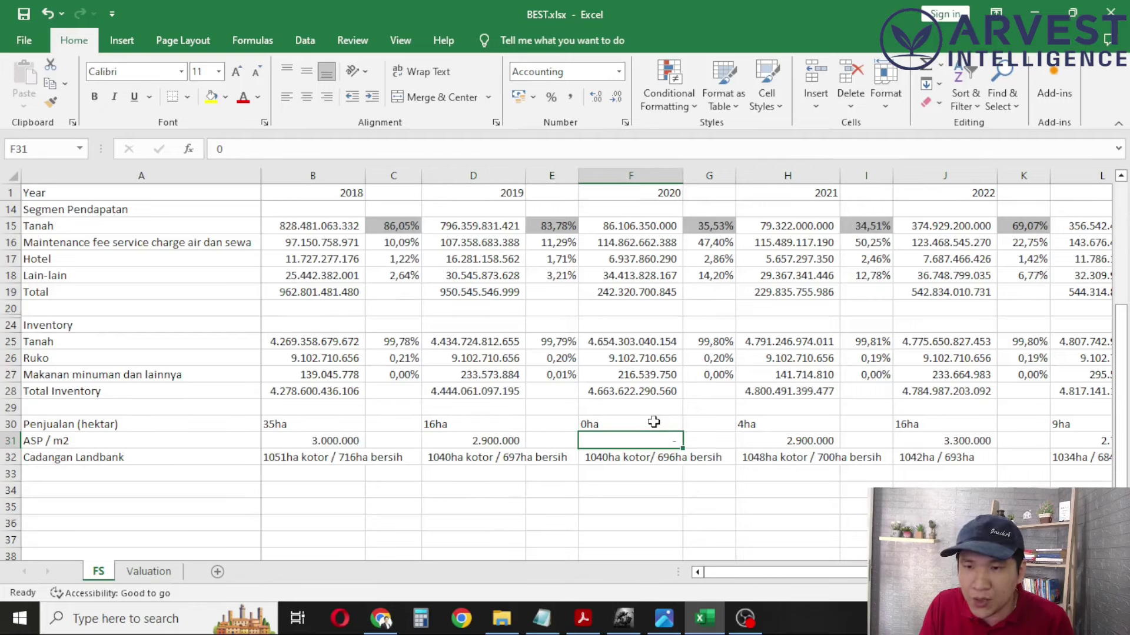
key(Right)
key(Right)
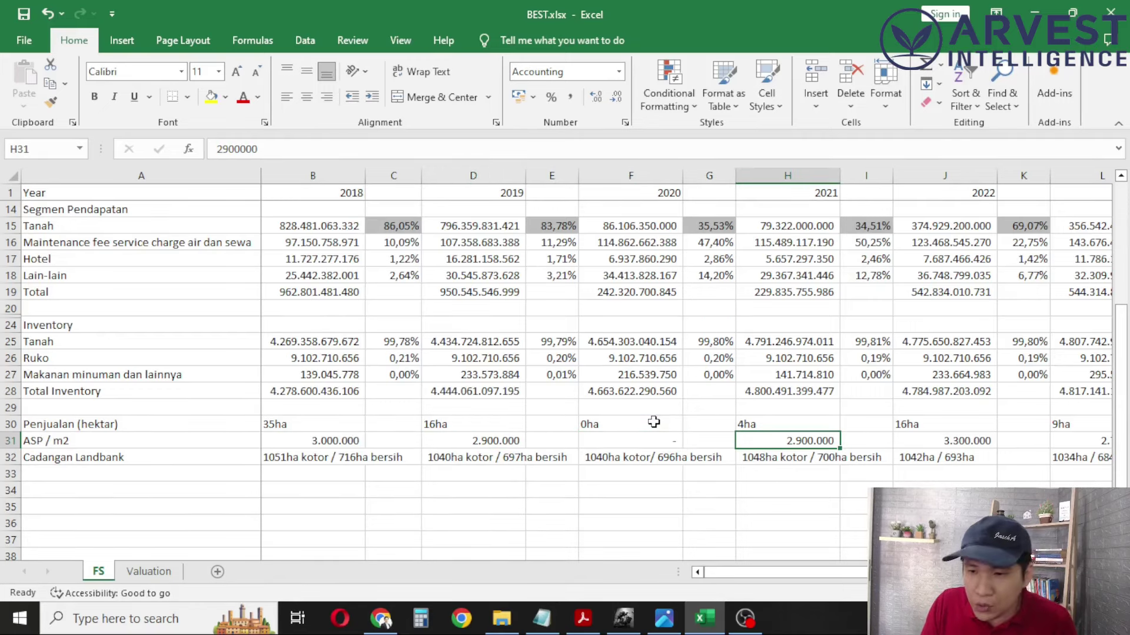
key(Right)
key(Right)
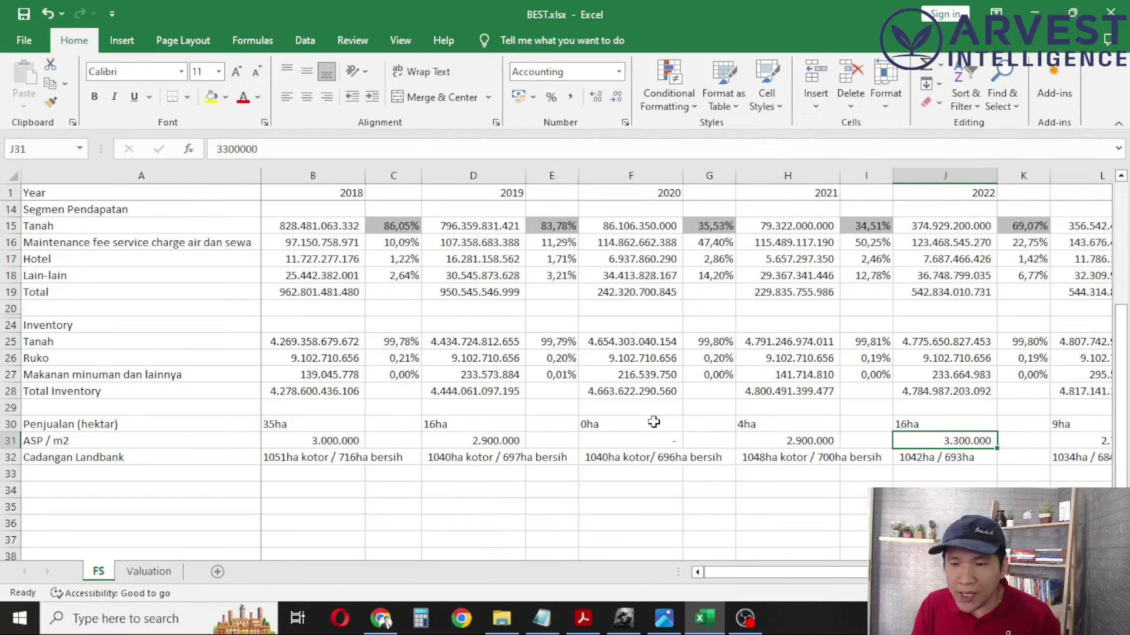
Compare the 2022 ASP / m2 with the 2023 value and check the 2024 Q1 cell.
key(Right)
key(Right)
key(Left)
key(Left)
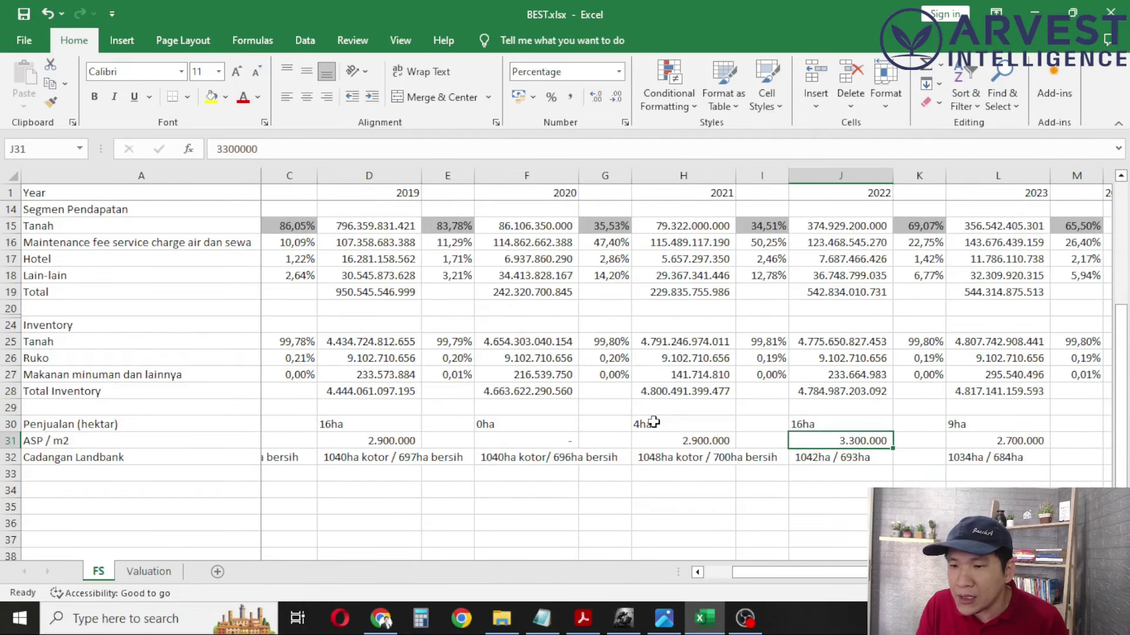
key(Right)
key(Right)
key(Right)
key(Right)
key(Left)
key(Left)
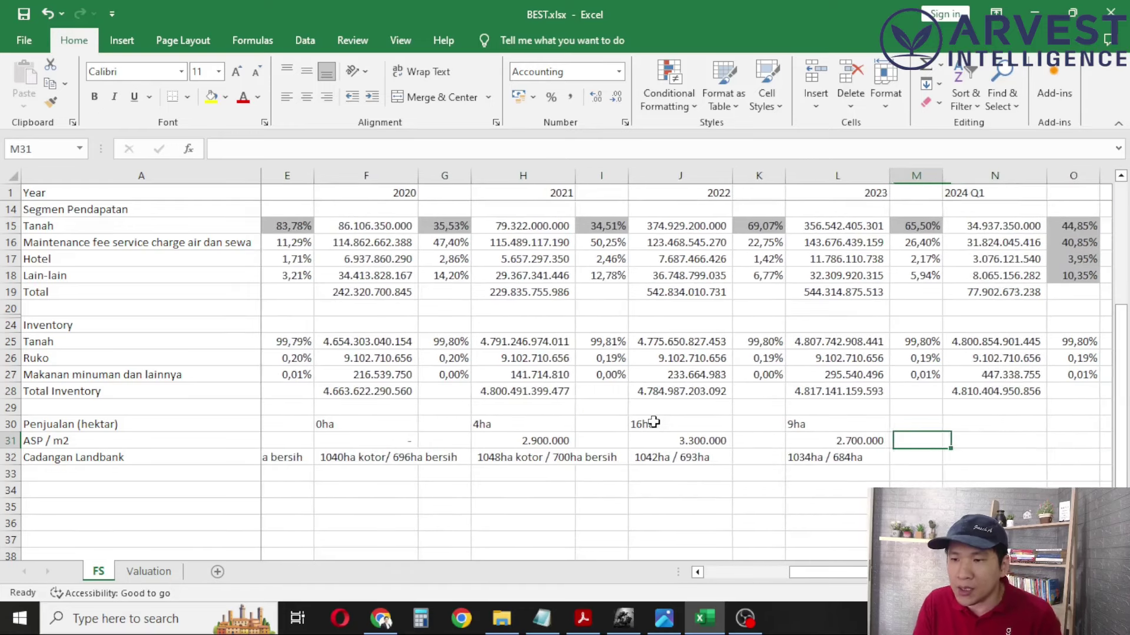